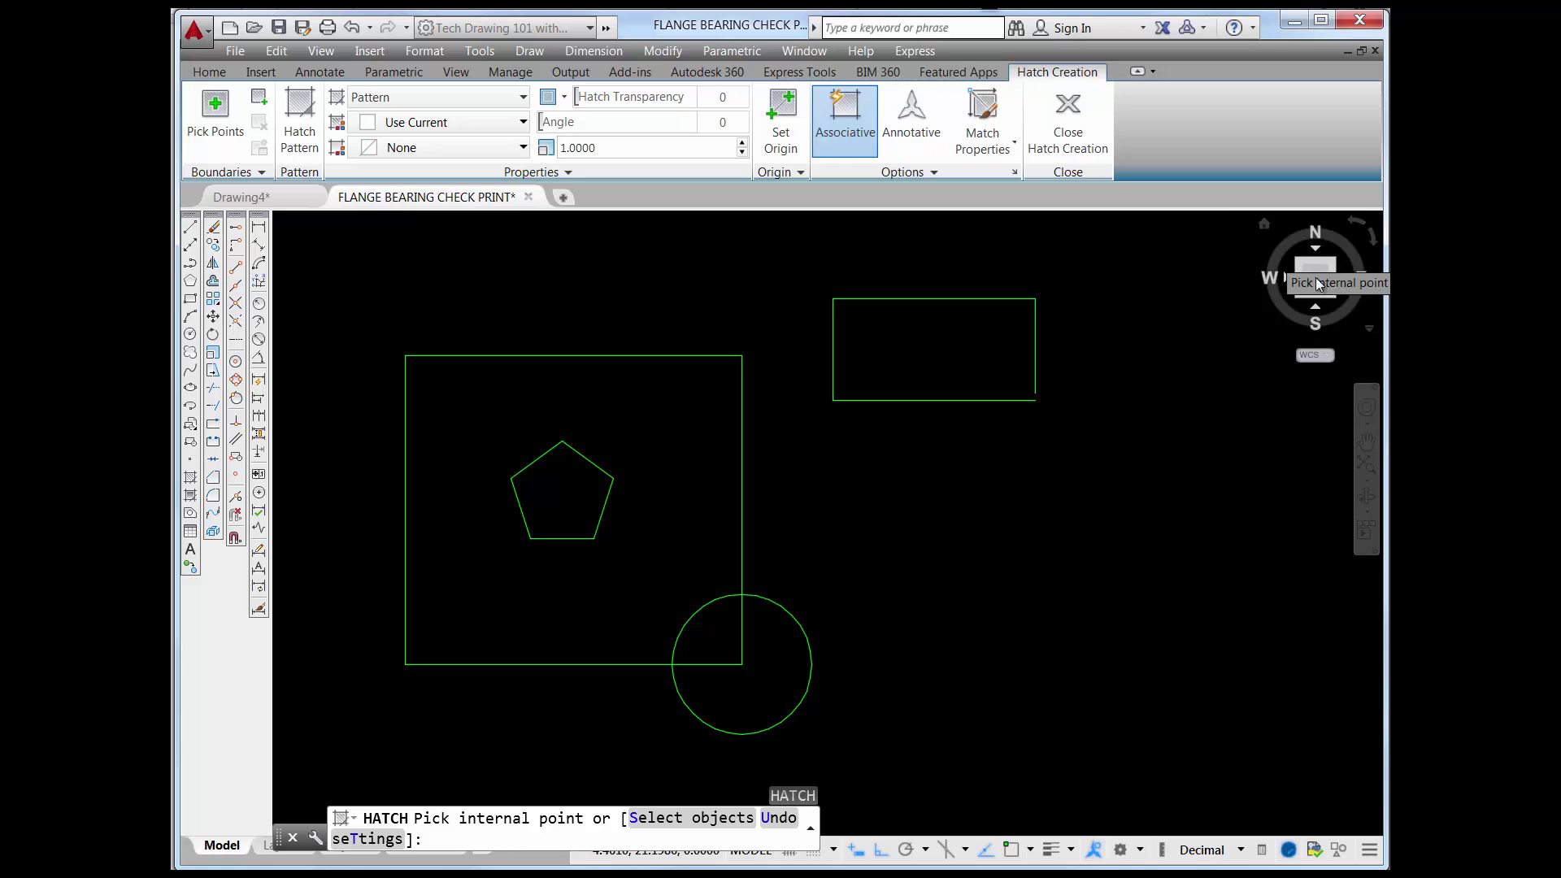
- Cancel the running hatch and hatch the square's area around the pentagon, outside the circle, with the ANSI31 pattern
{"action": "left_click_drag", "start_coordinate": [1384, 366], "coordinate": [1439, 366]}
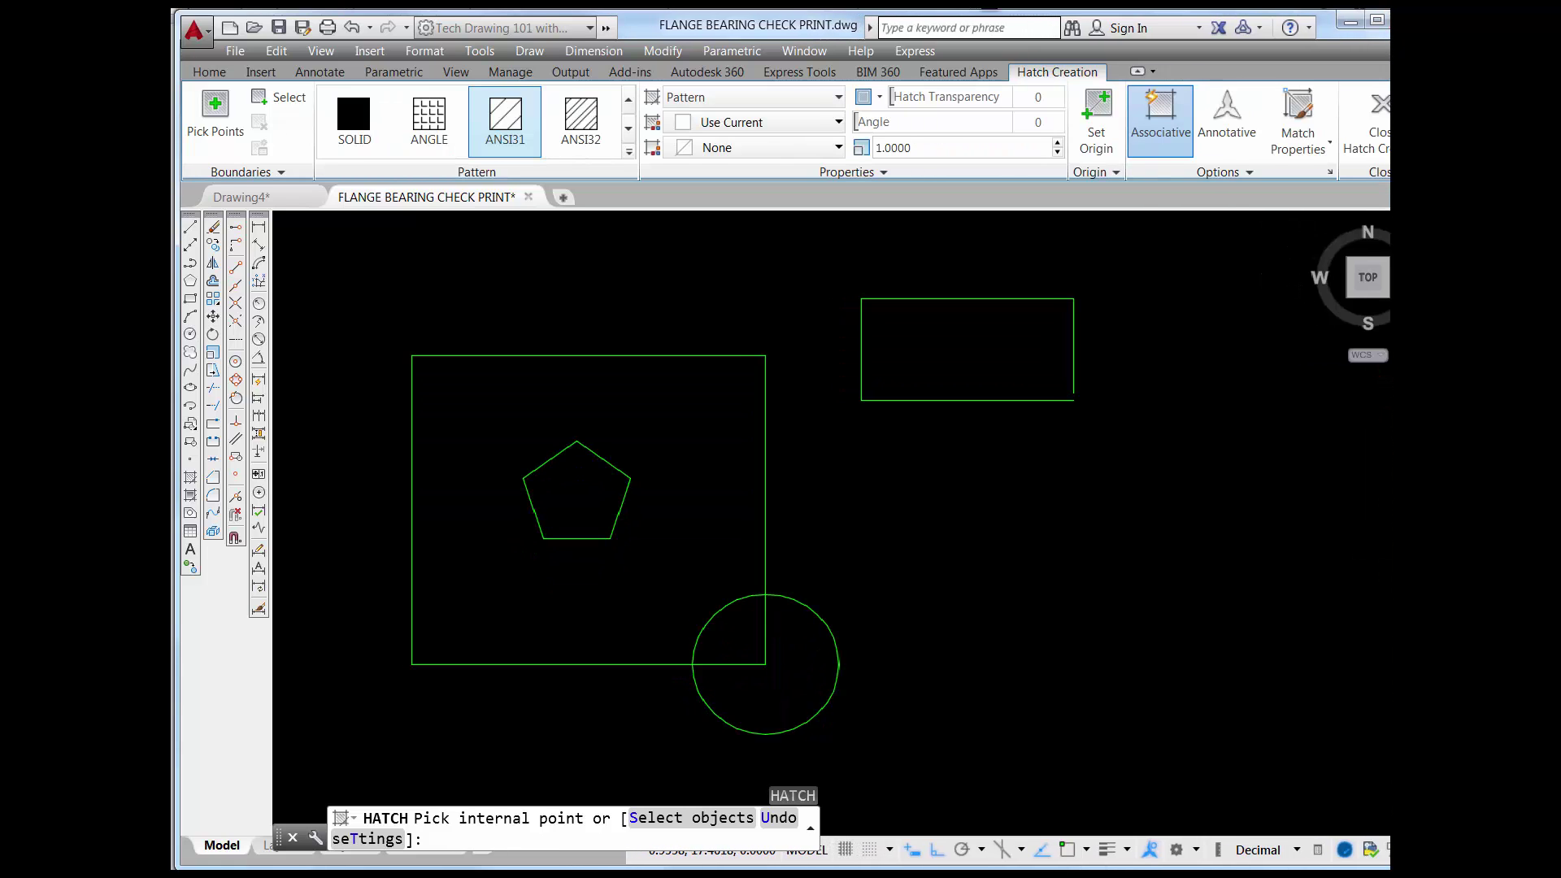
{"action": "key", "text": "Escape"}
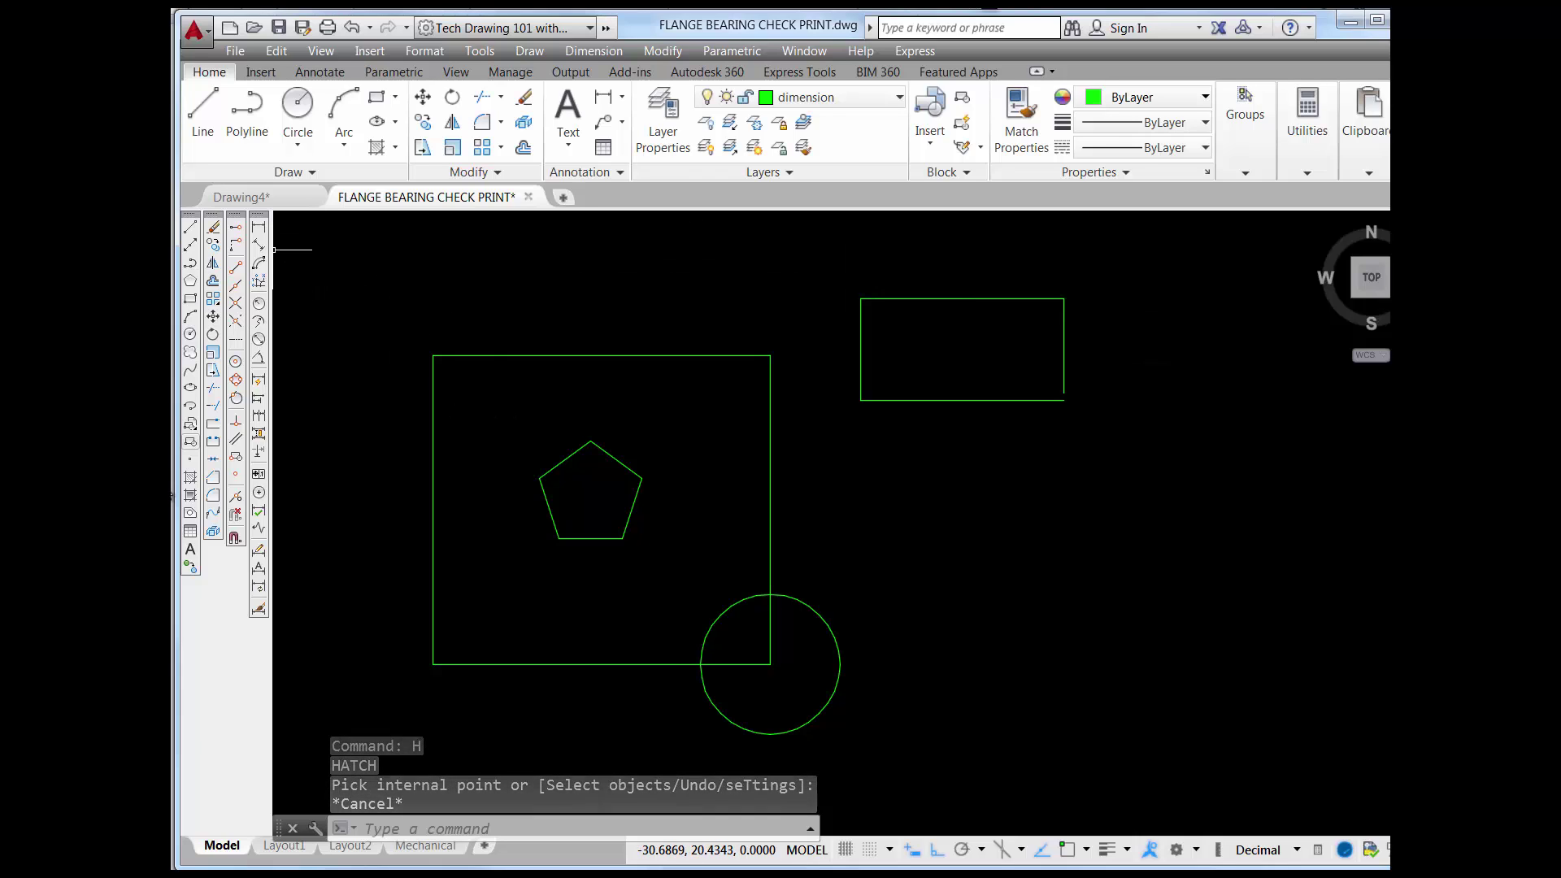
{"action": "left_click", "coordinate": [191, 497]}
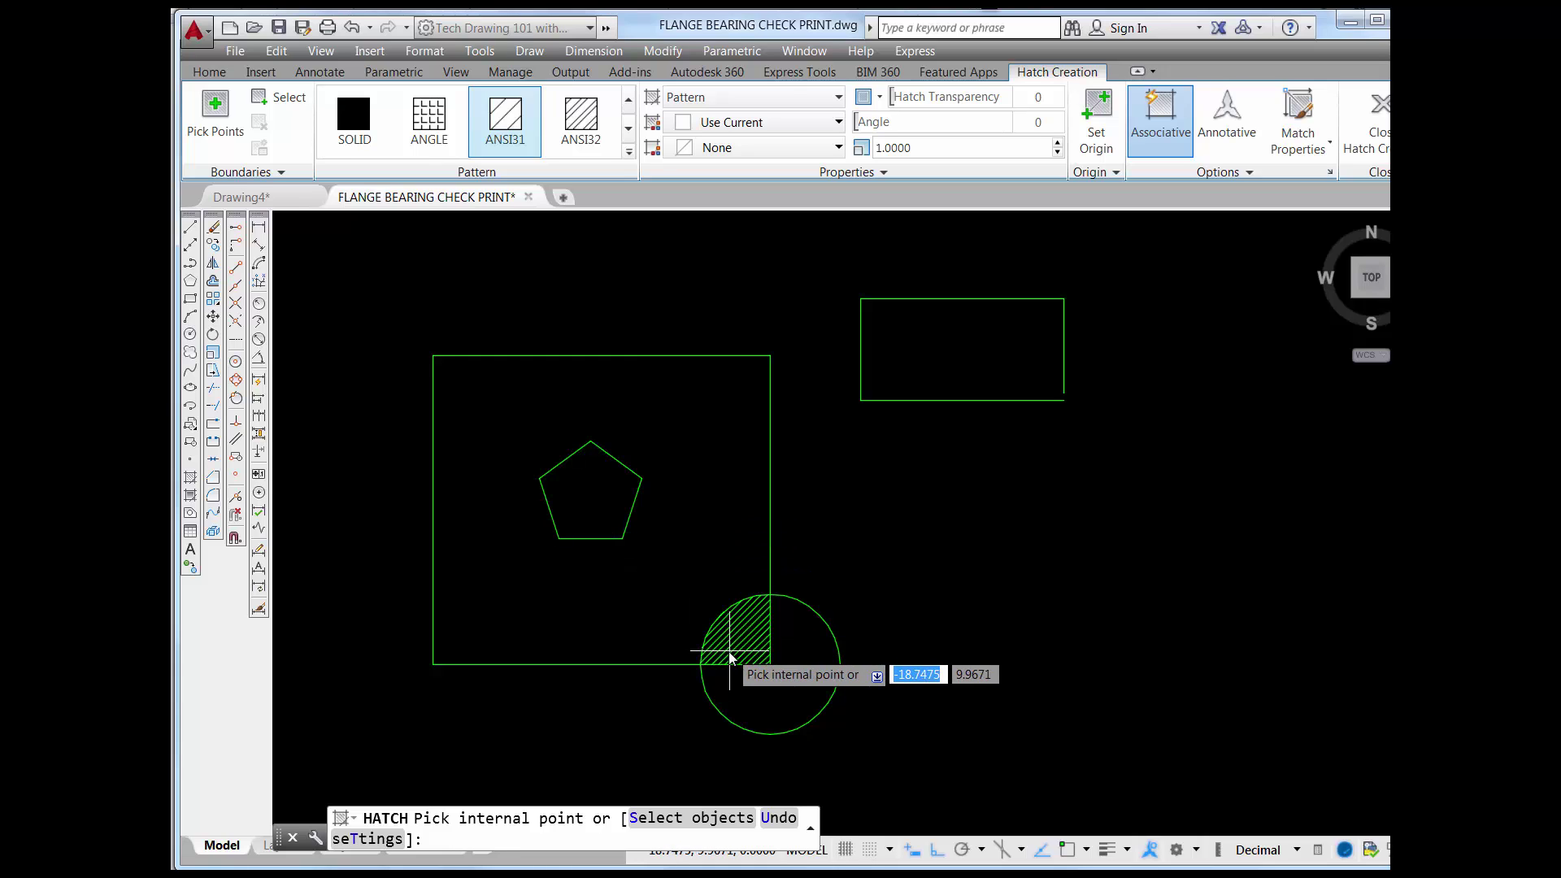
{"action": "left_click", "coordinate": [517, 429]}
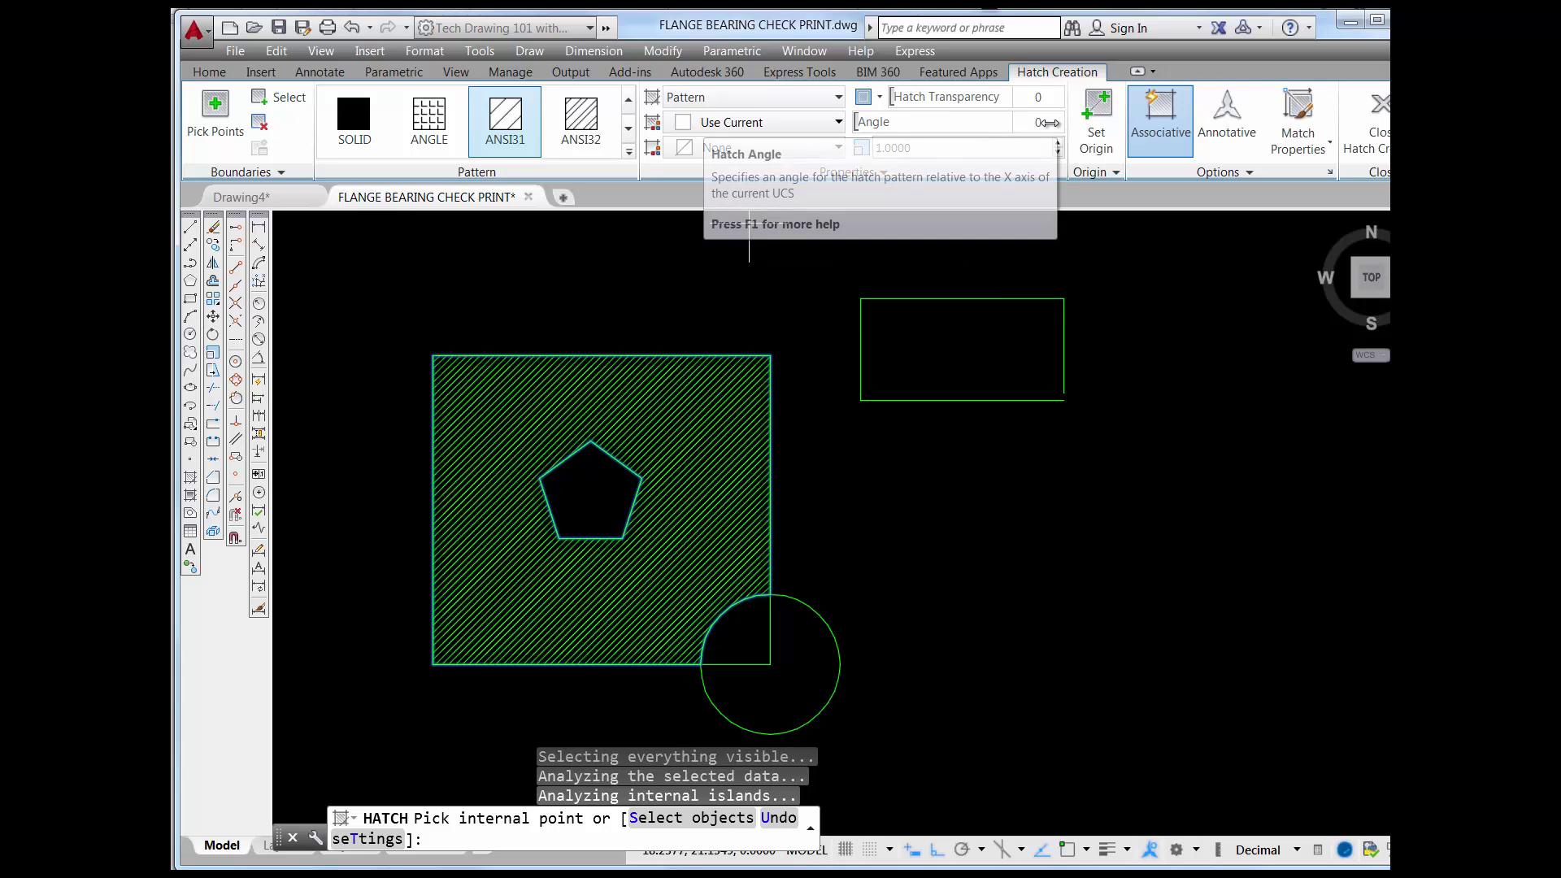
- Set the angle of the square's hatch to 45
{"action": "left_click", "coordinate": [1044, 123]}
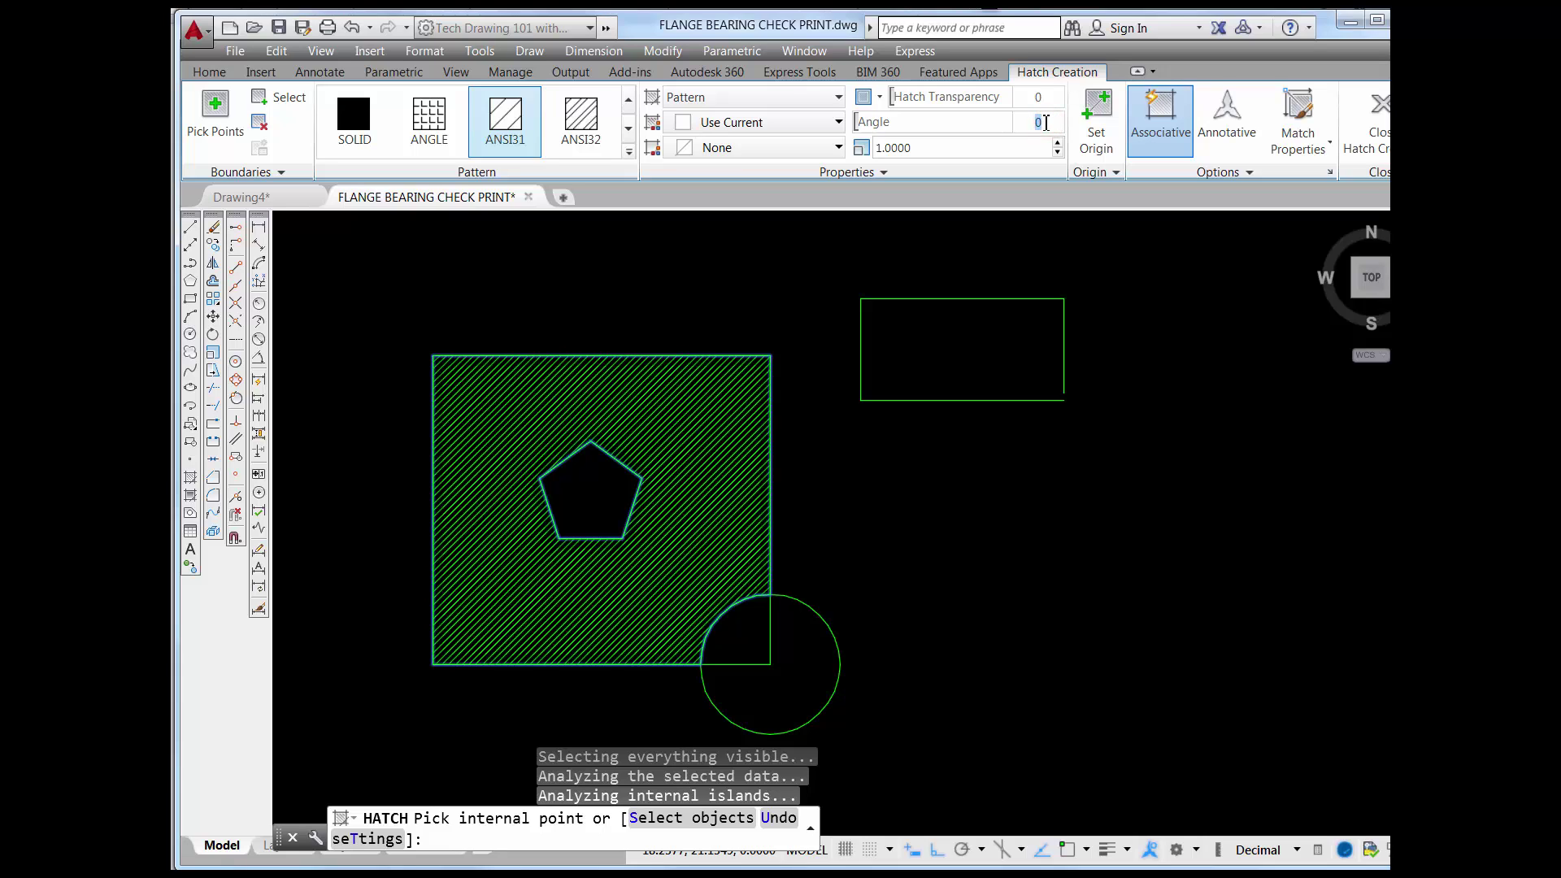
{"action": "key", "text": "Return"}
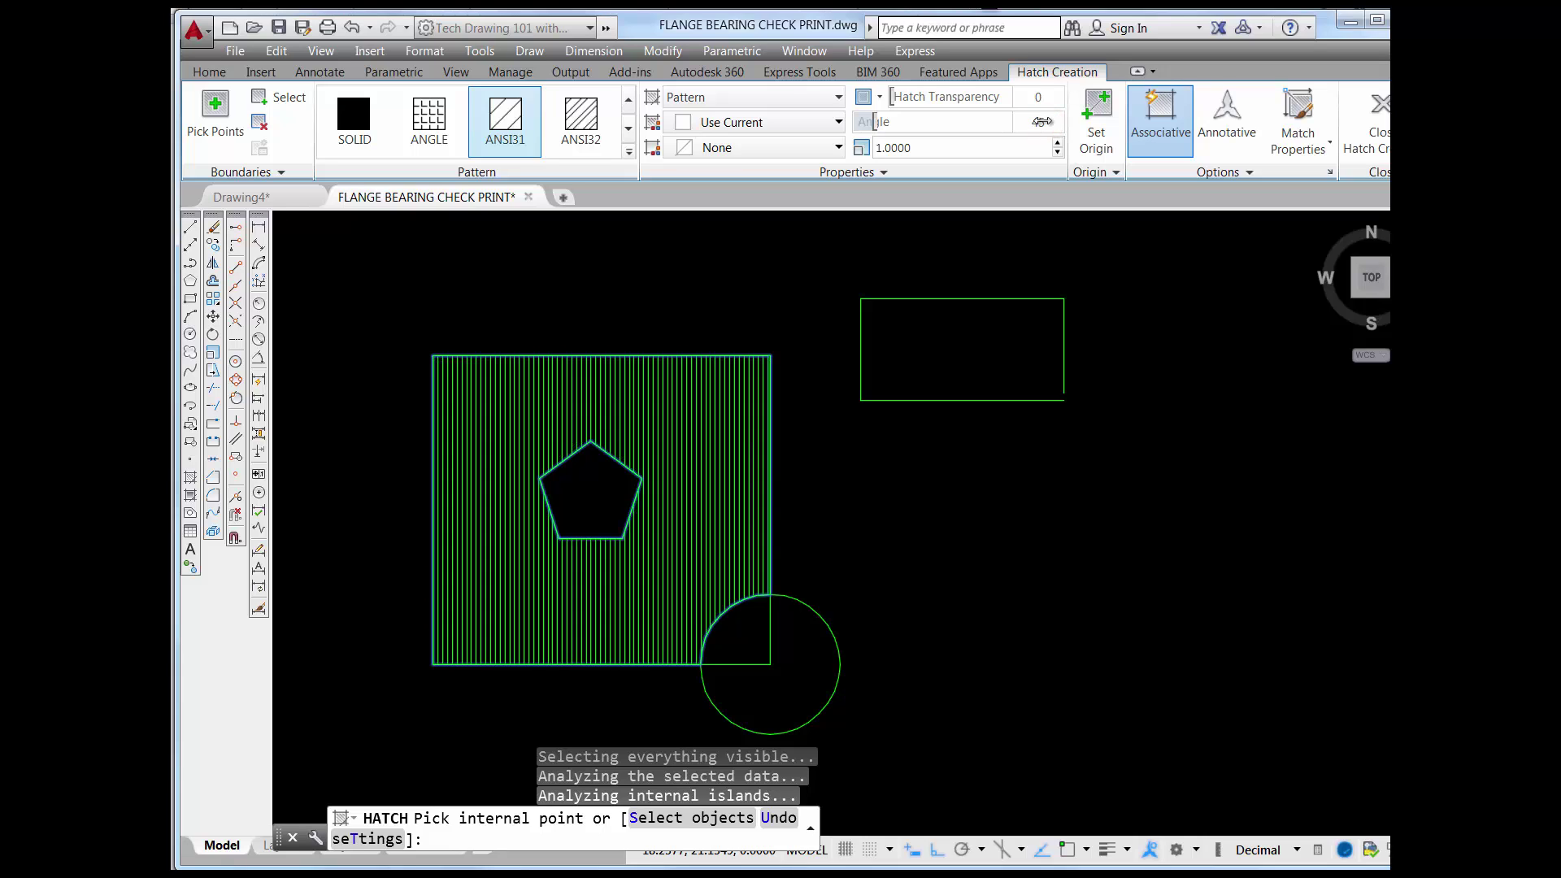
{"action": "left_click", "coordinate": [686, 426]}
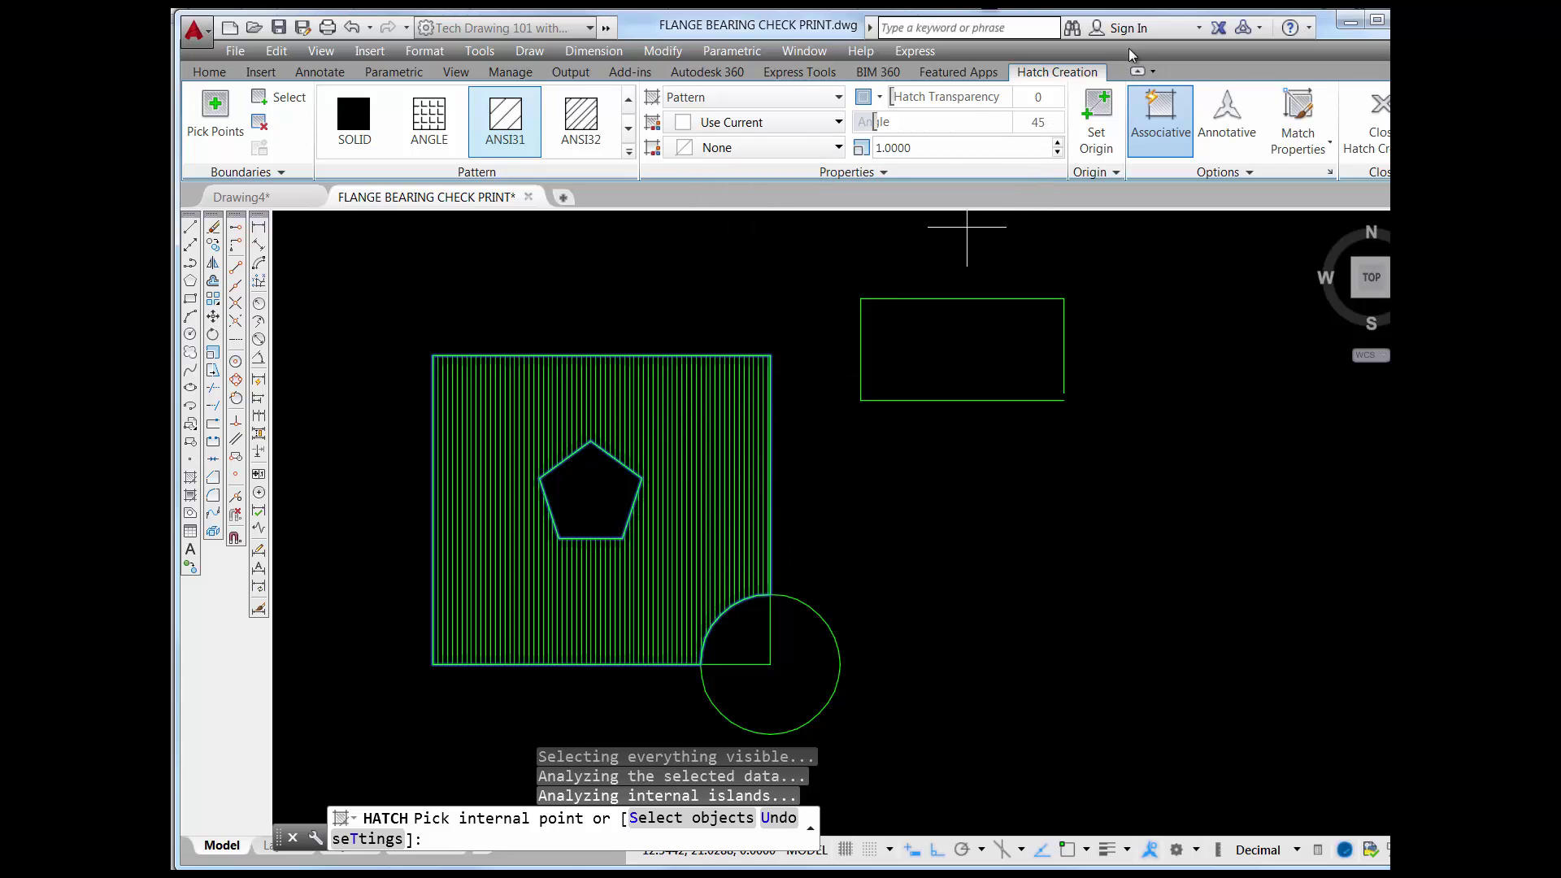
- Try different angles for the square's hatch and return the angle to 0
{"action": "left_click", "coordinate": [1050, 123]}
{"action": "left_click_drag", "start_coordinate": [1040, 122], "coordinate": [1041, 122]}
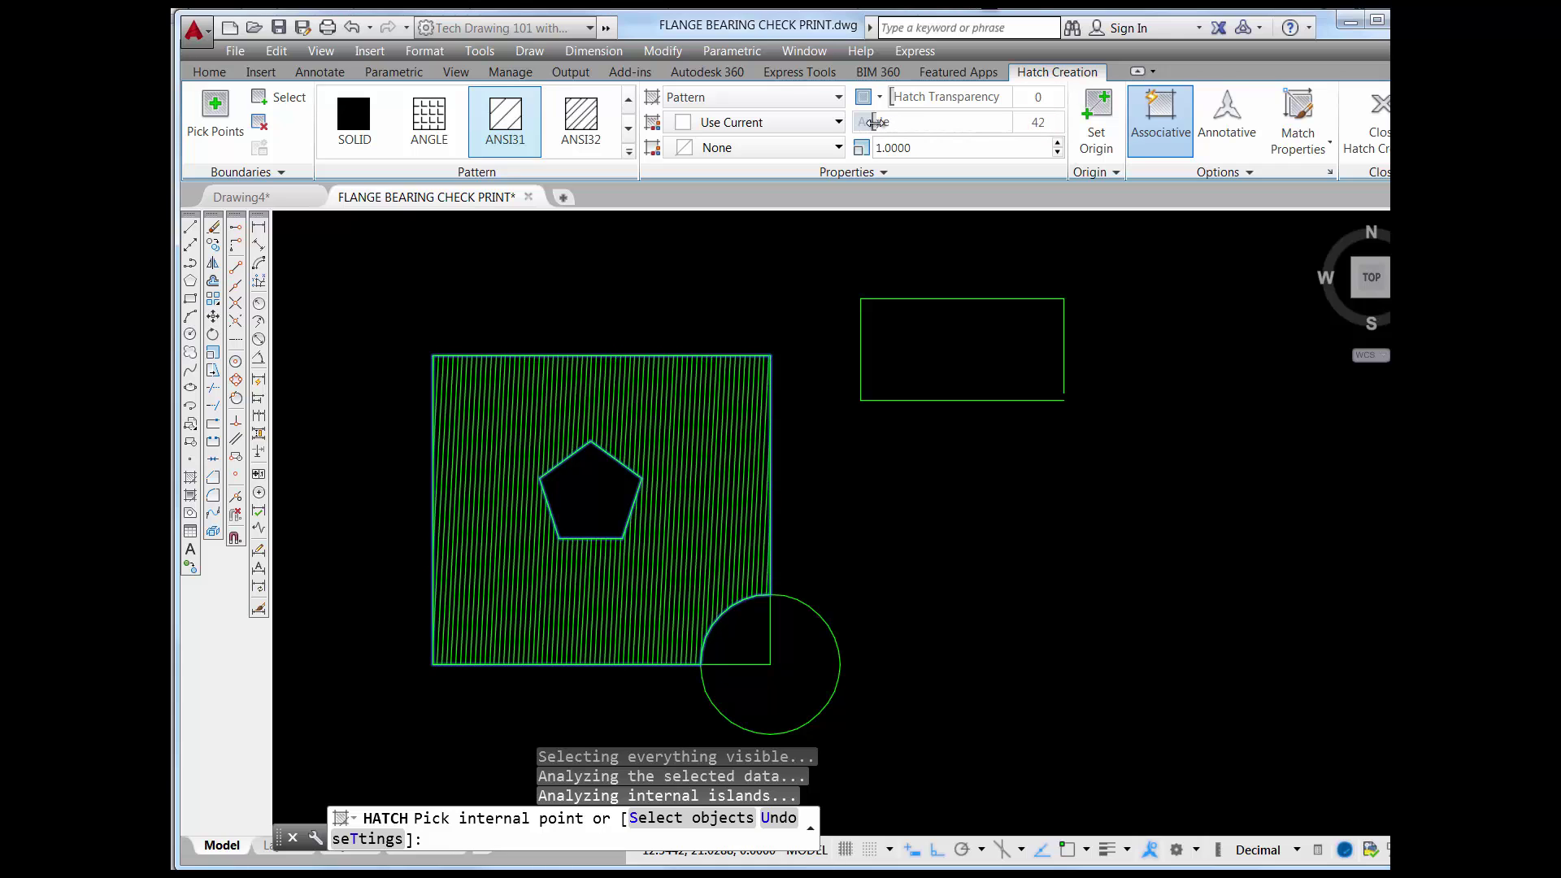
{"action": "mouse_move", "coordinate": [875, 123]}
{"action": "left_mouse_down"}
{"action": "mouse_move", "coordinate": [905, 122]}
{"action": "mouse_move", "coordinate": [886, 123]}
{"action": "left_mouse_up"}
{"action": "left_click_drag", "start_coordinate": [1042, 122], "coordinate": [1034, 123]}
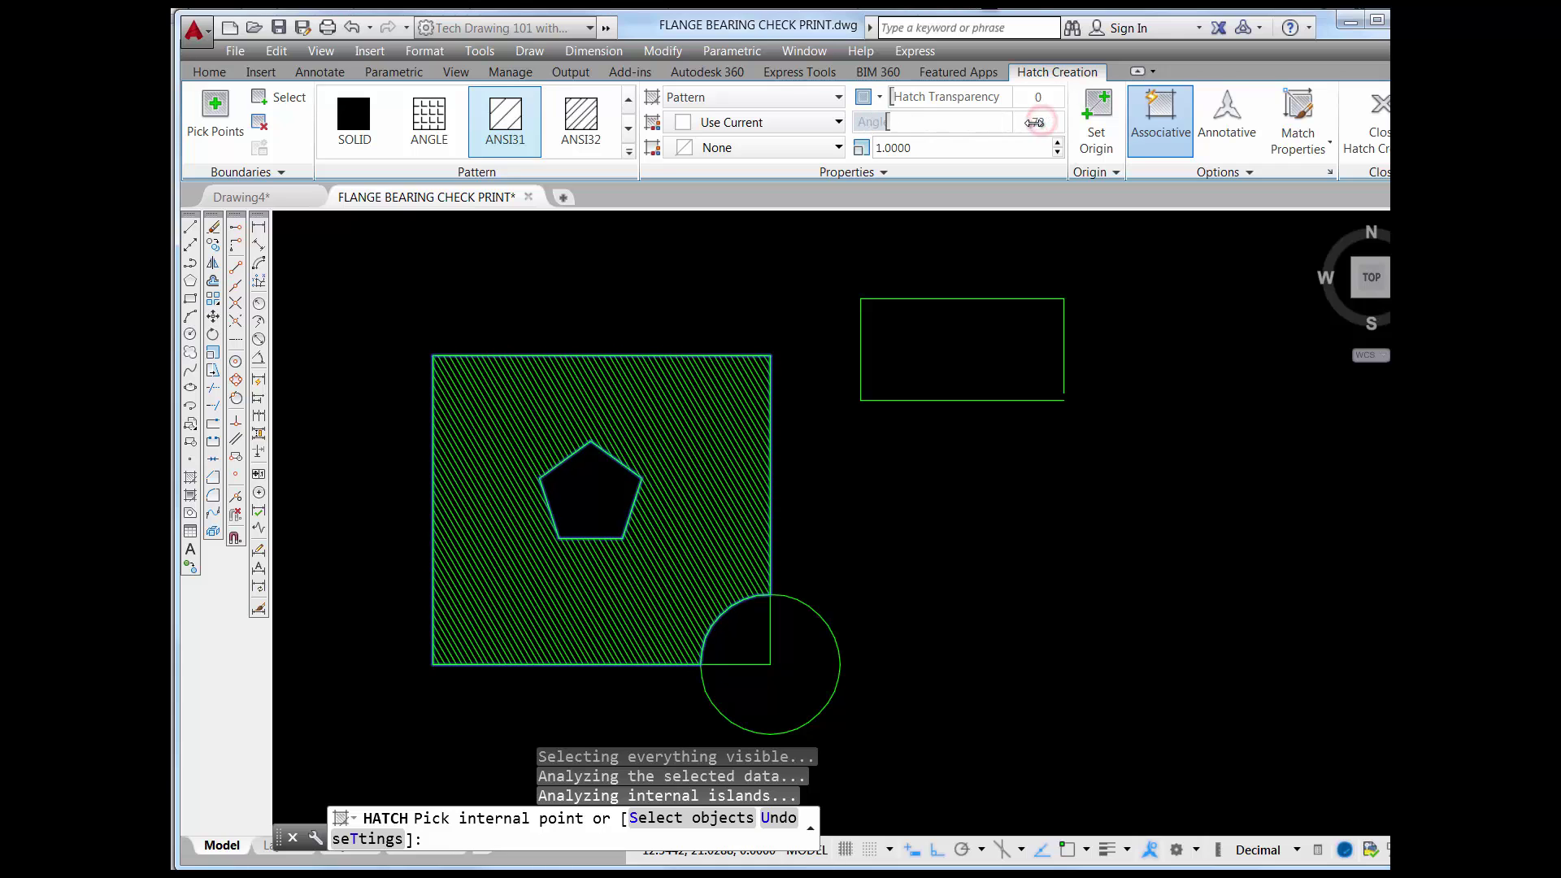
{"action": "mouse_move", "coordinate": [885, 122]}
{"action": "left_mouse_down"}
{"action": "mouse_move", "coordinate": [977, 126]}
{"action": "mouse_move", "coordinate": [847, 123]}
{"action": "left_mouse_up"}
- Try to hatch inside the rectangle with the open corner and dismiss the boundary error
{"action": "left_click", "coordinate": [736, 298]}
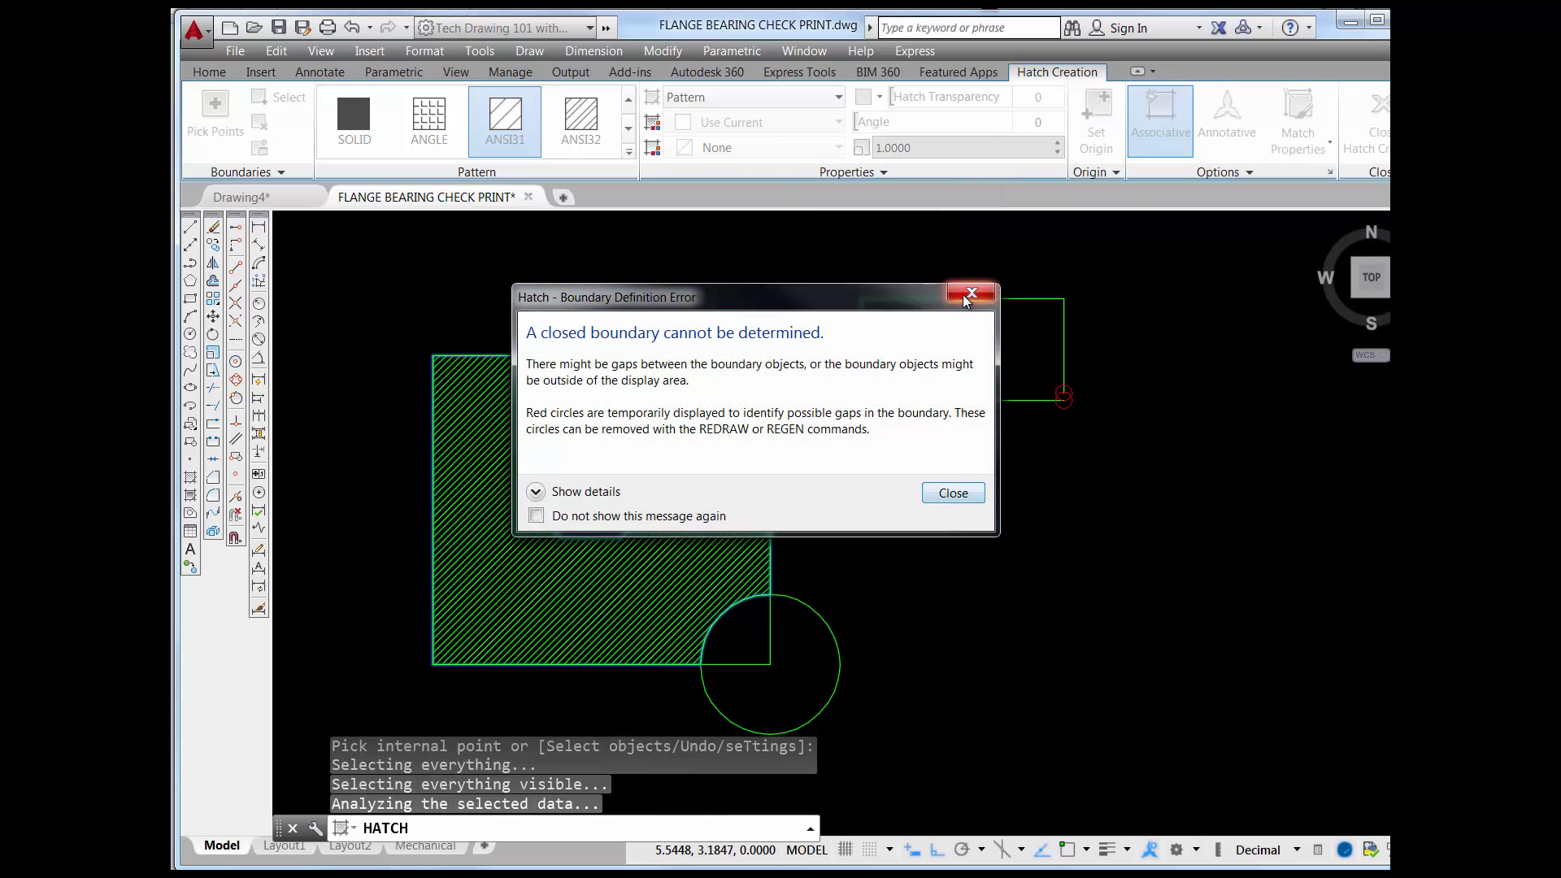
{"action": "left_click", "coordinate": [968, 296]}
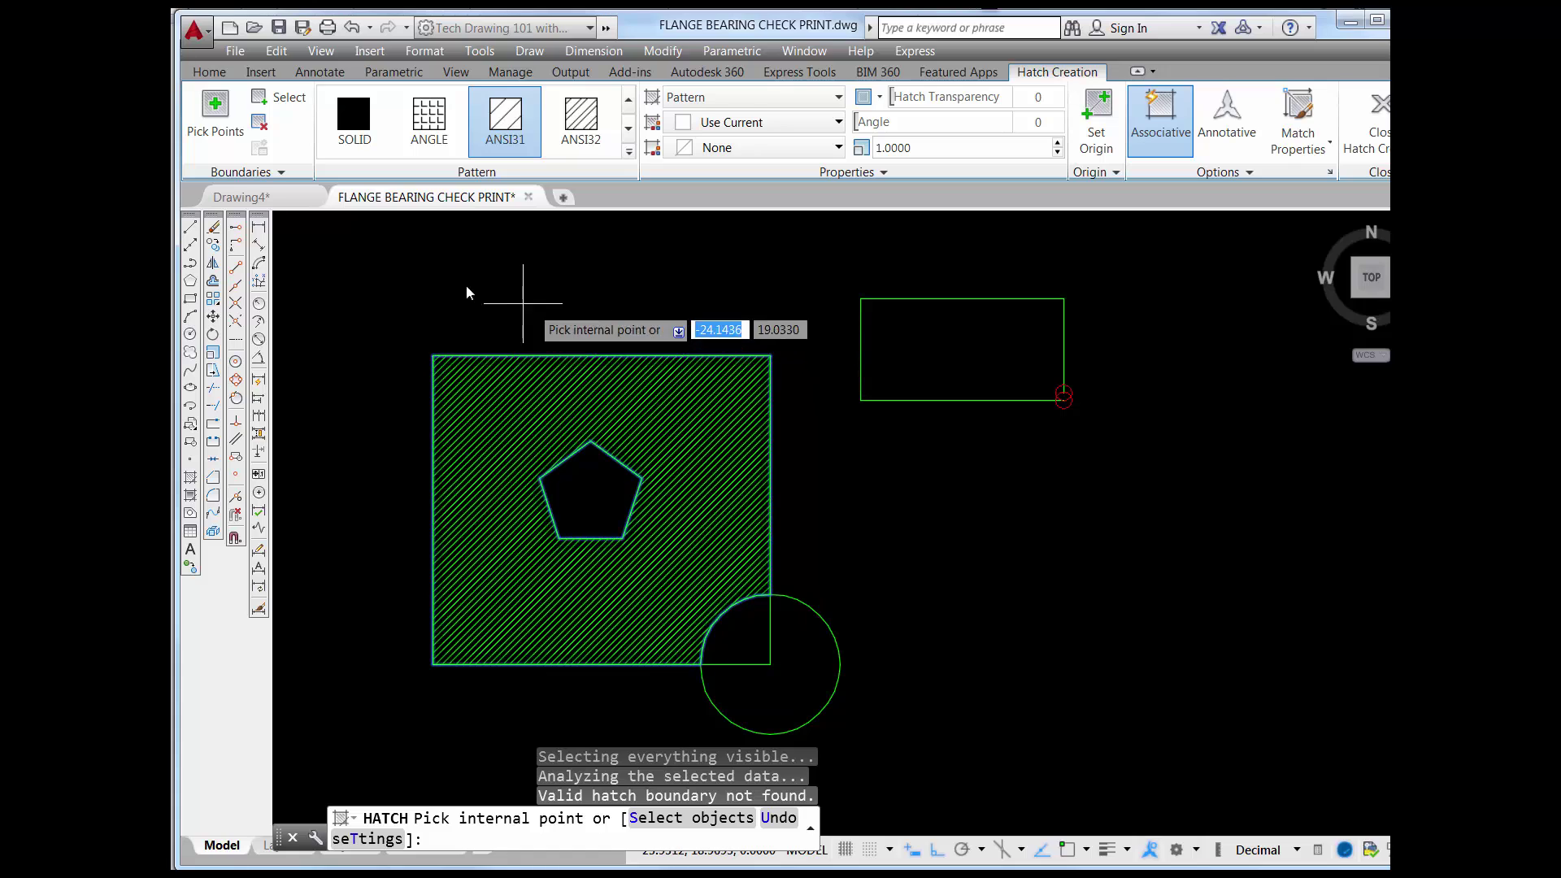
- Browse the available hatch patterns and change the square's hatch pattern to NET
{"action": "left_click", "coordinate": [629, 129]}
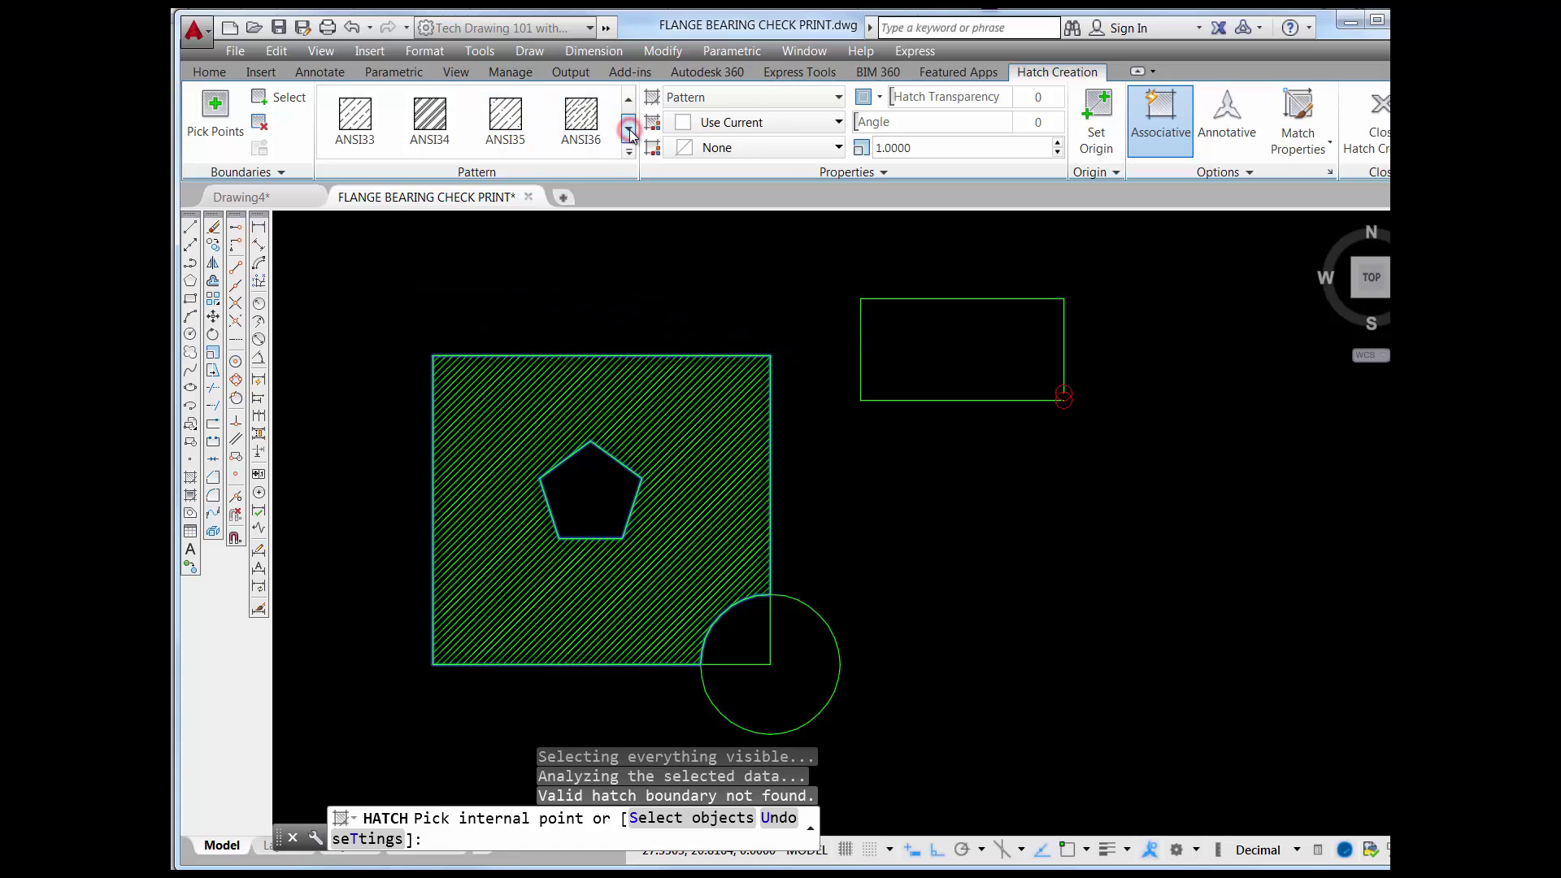
{"action": "left_click", "coordinate": [629, 129]}
{"action": "left_click", "coordinate": [629, 152]}
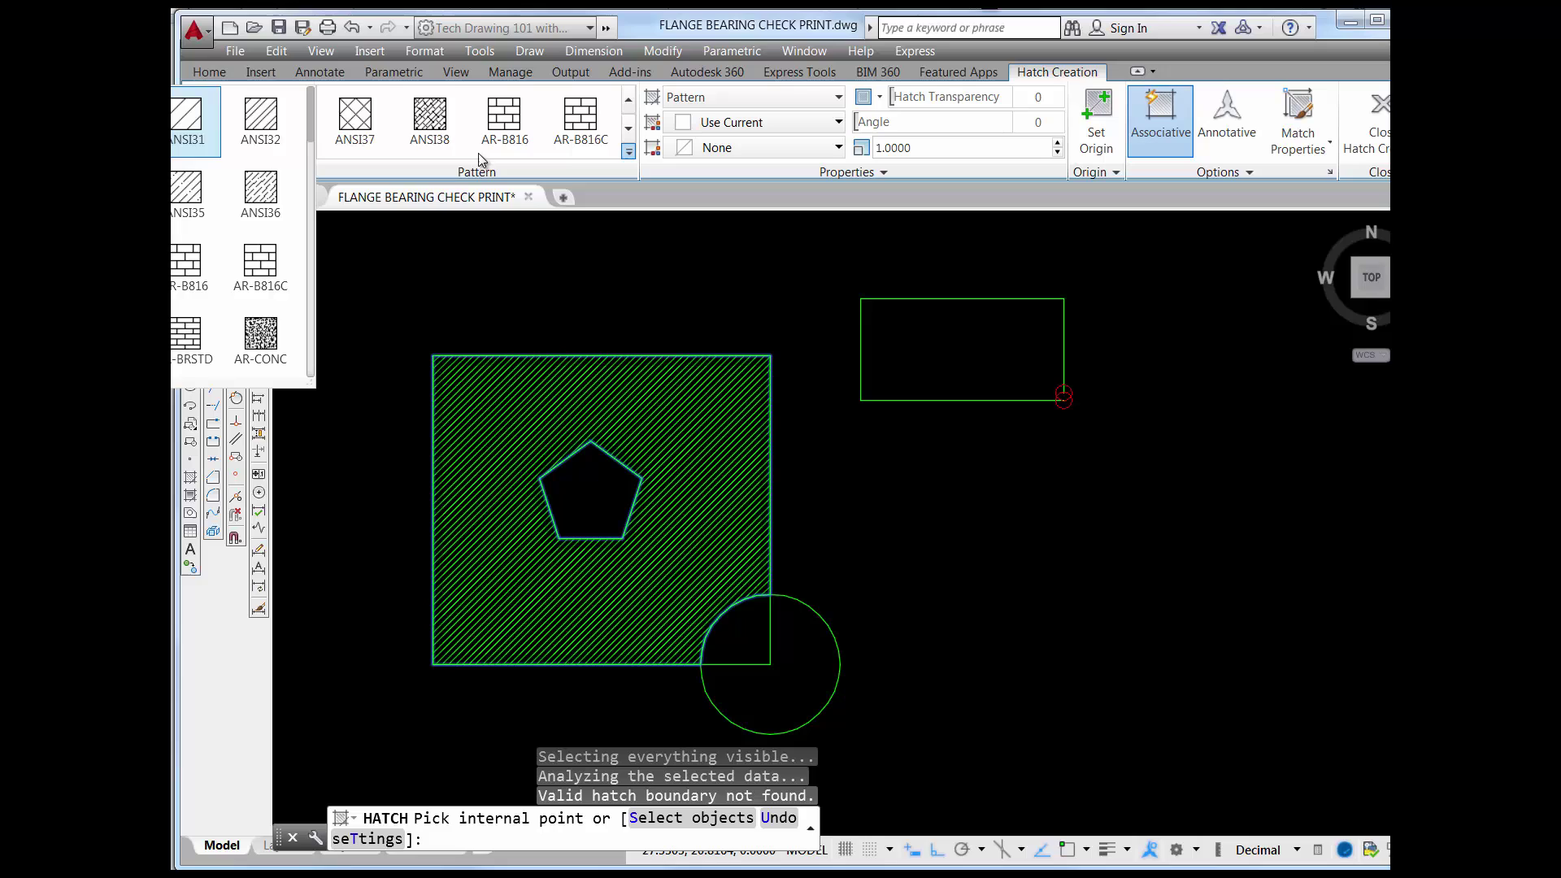
{"action": "left_click", "coordinate": [630, 128]}
{"action": "left_click", "coordinate": [631, 129]}
{"action": "left_click", "coordinate": [630, 128]}
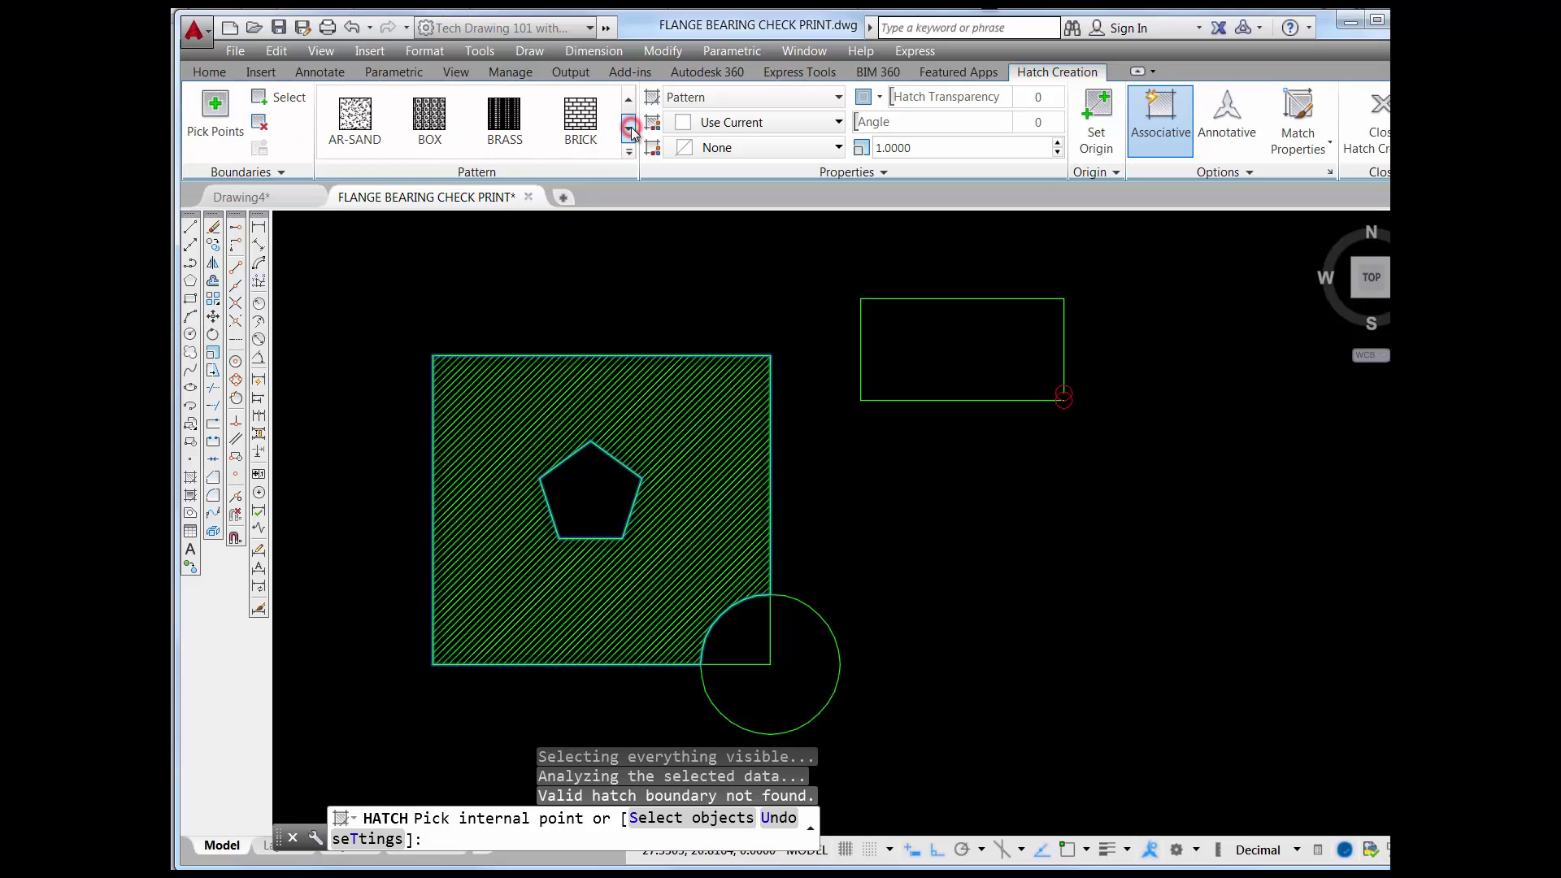
{"action": "left_click", "coordinate": [630, 128]}
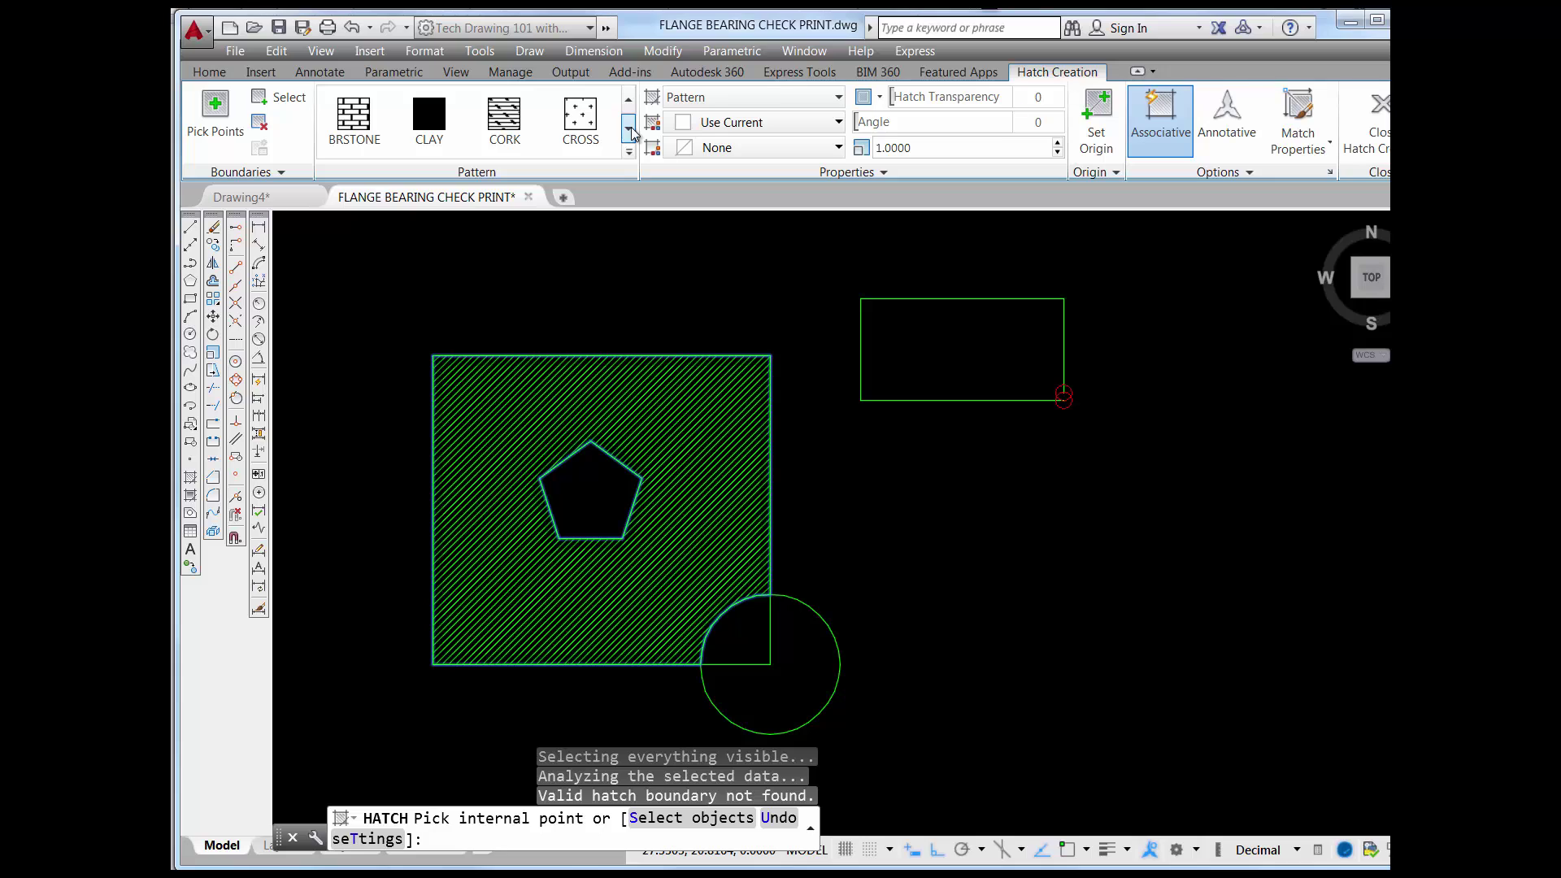
{"action": "left_click", "coordinate": [630, 128]}
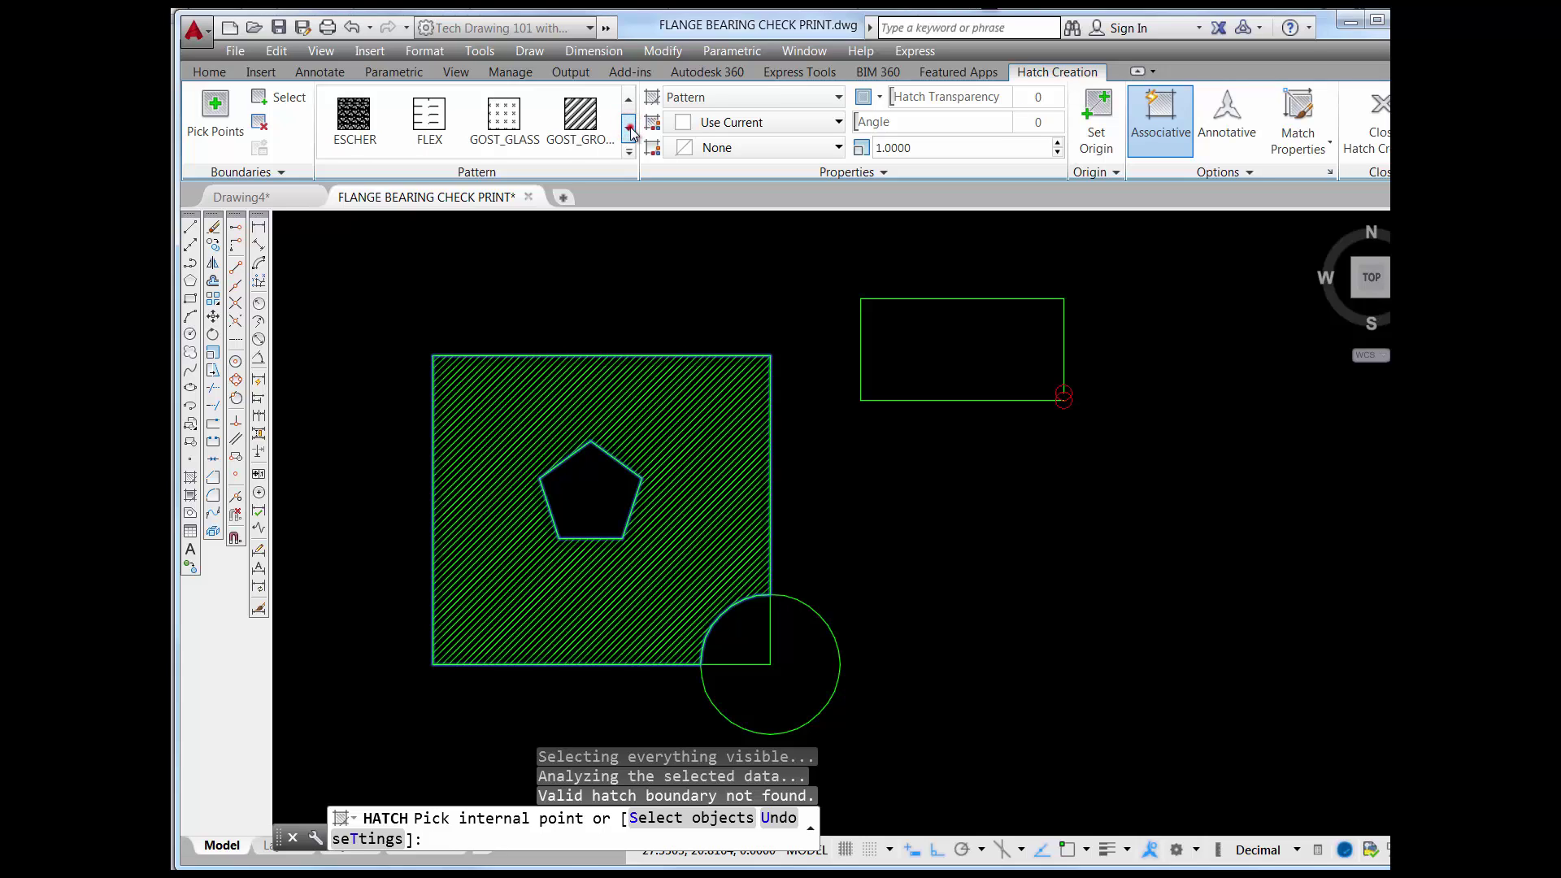
{"action": "left_click", "coordinate": [630, 128]}
{"action": "left_click", "coordinate": [630, 129]}
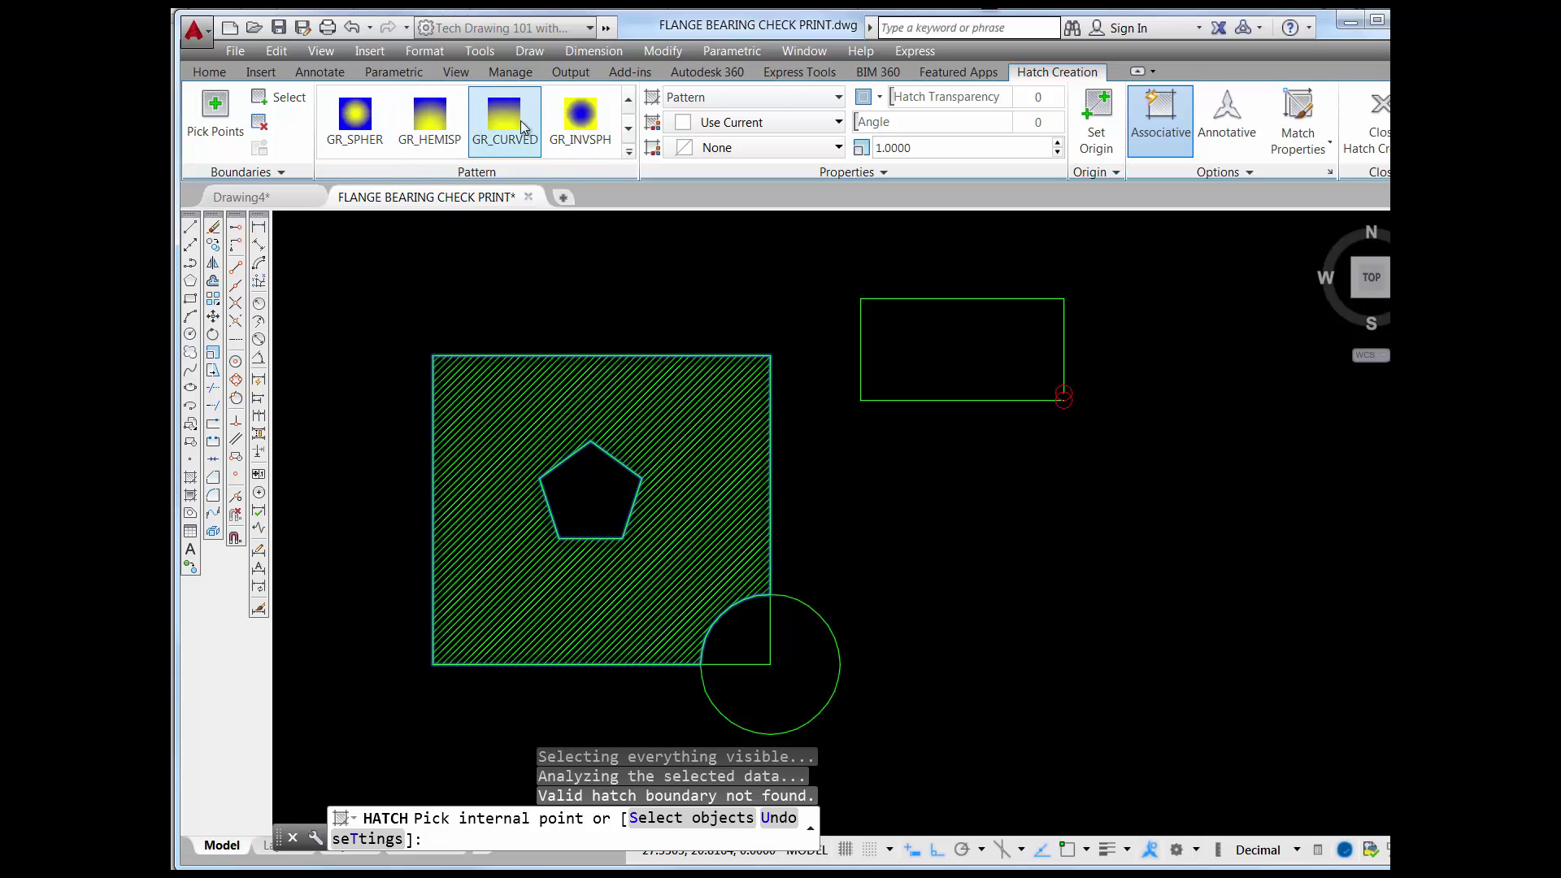
{"action": "left_click", "coordinate": [630, 128]}
{"action": "left_click", "coordinate": [630, 128]}
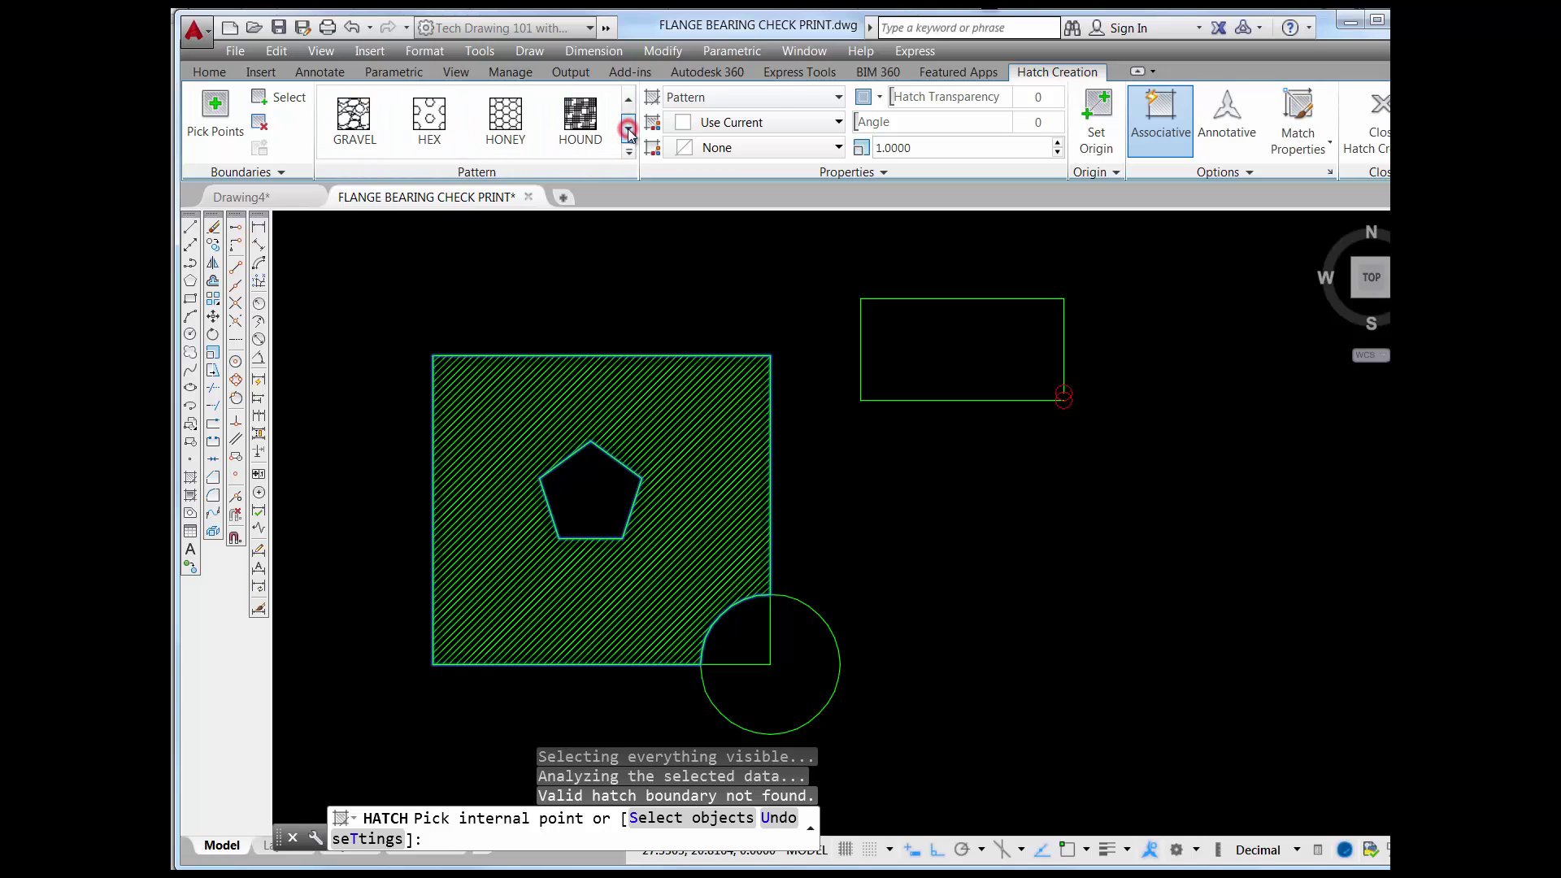
{"action": "left_click", "coordinate": [630, 128]}
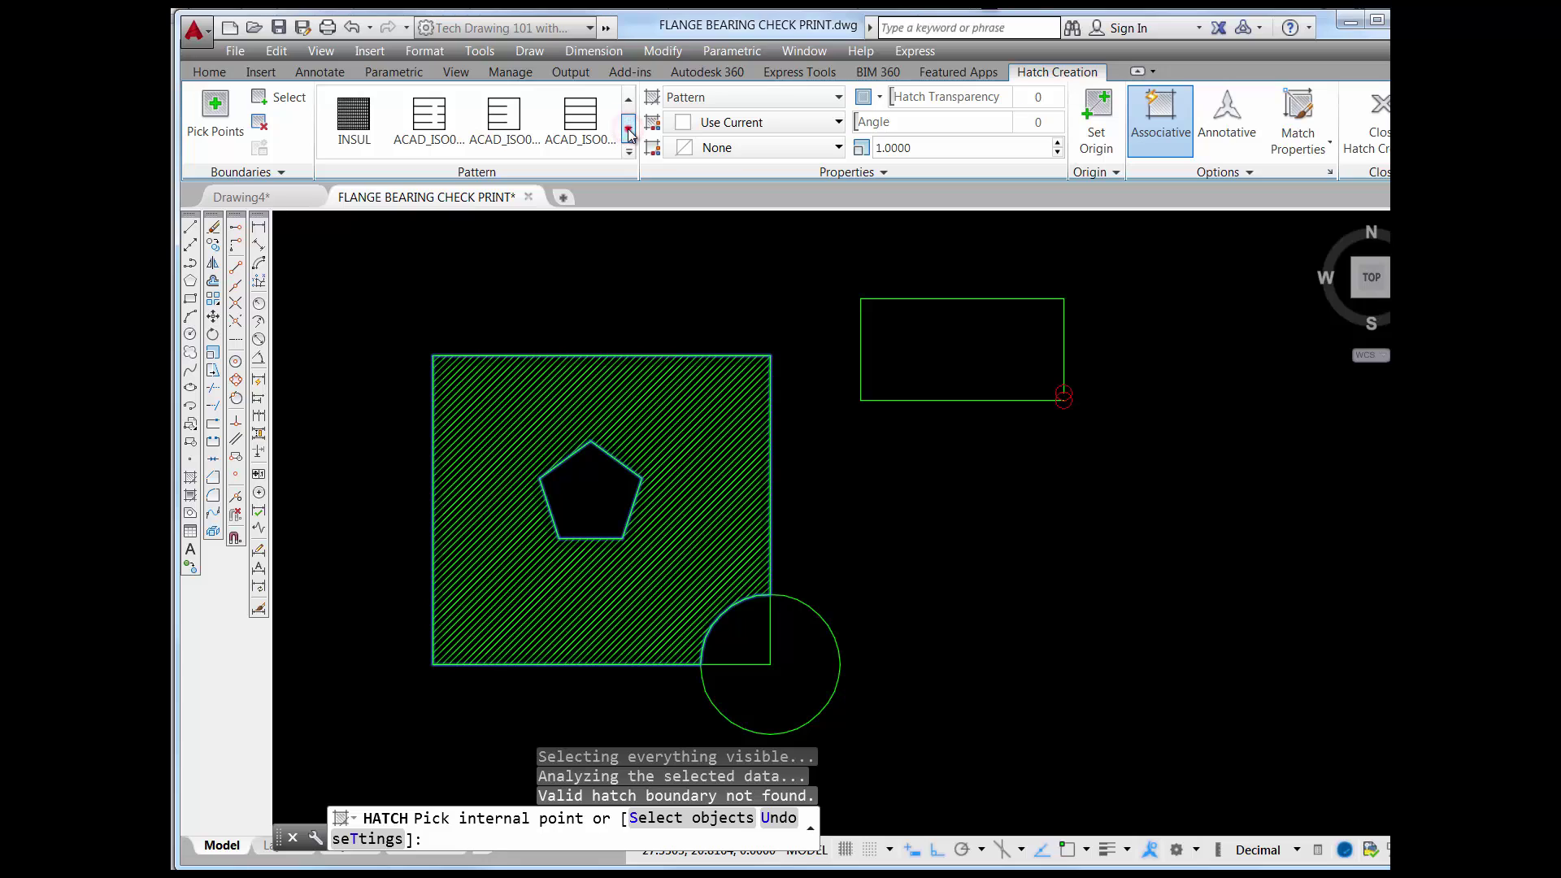
{"action": "left_click", "coordinate": [630, 129]}
{"action": "left_click", "coordinate": [631, 128]}
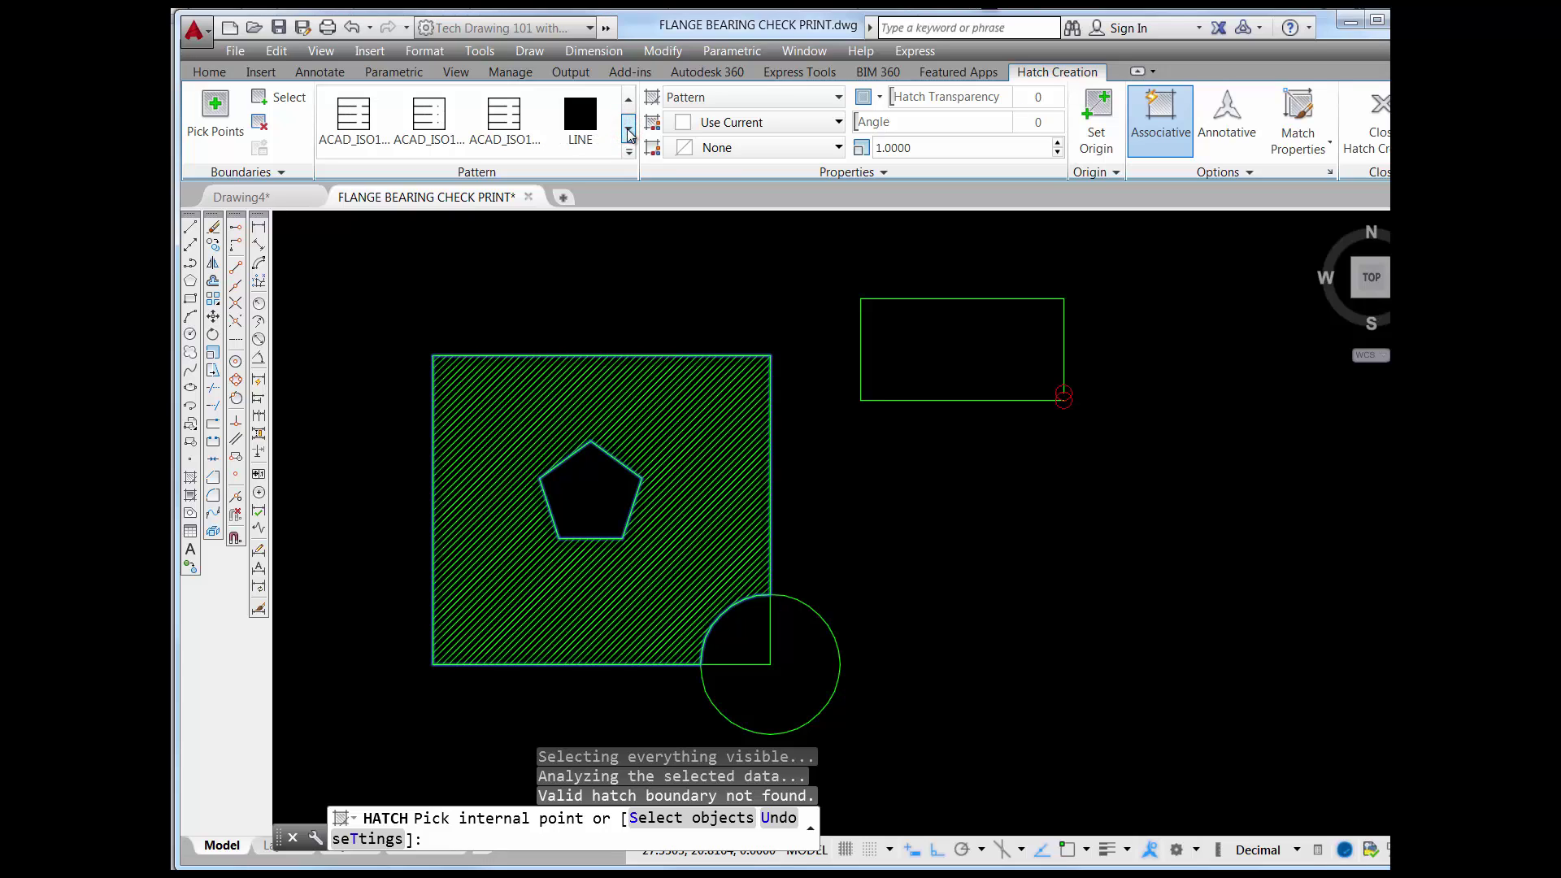
{"action": "left_click", "coordinate": [629, 129]}
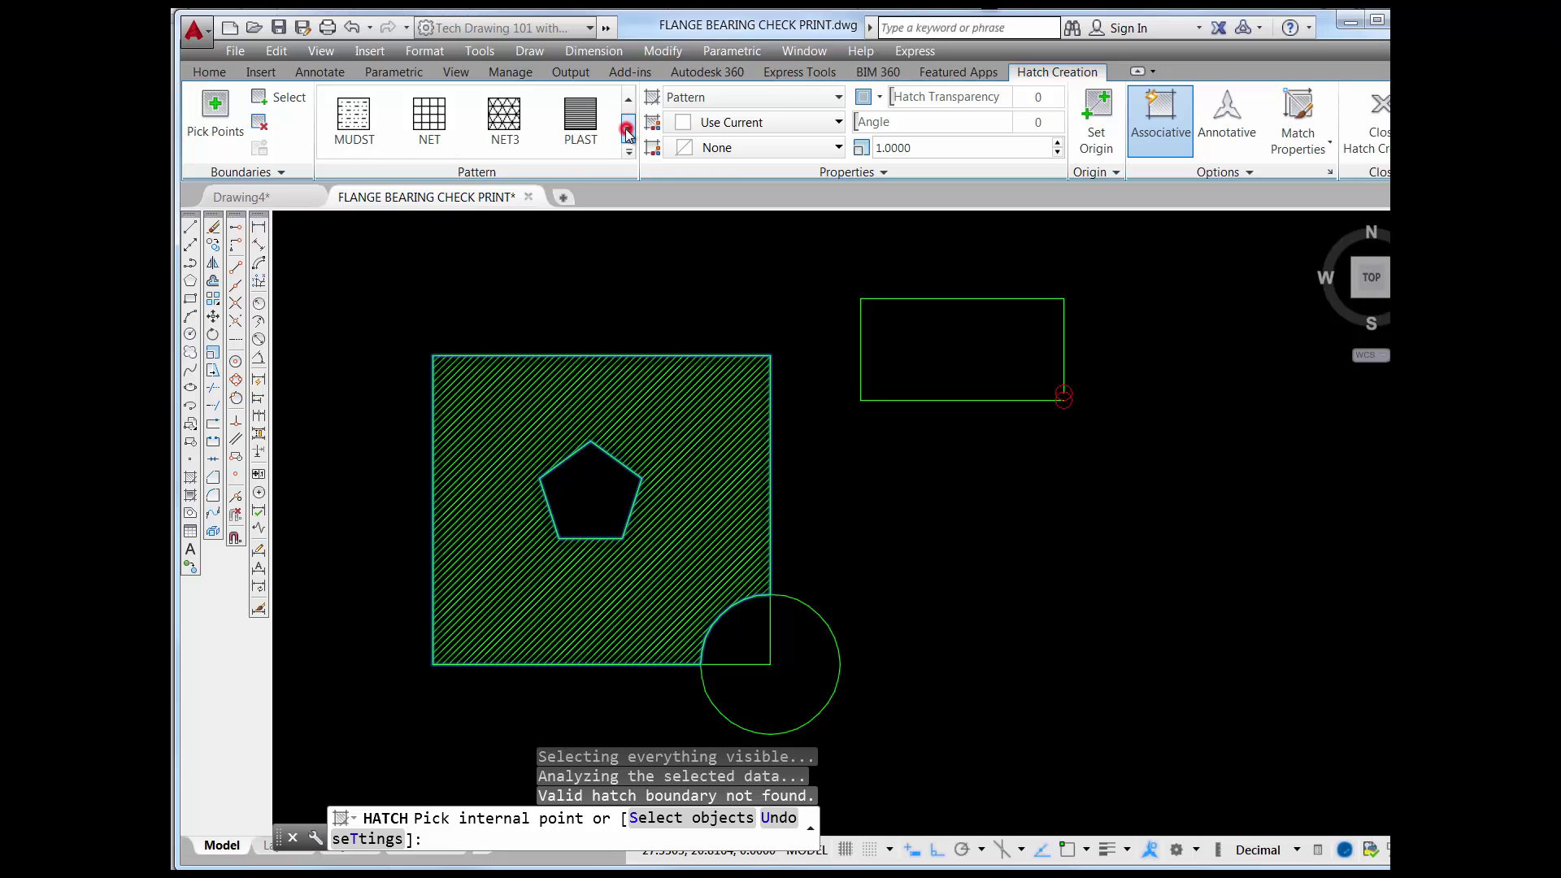
{"action": "left_click", "coordinate": [433, 118]}
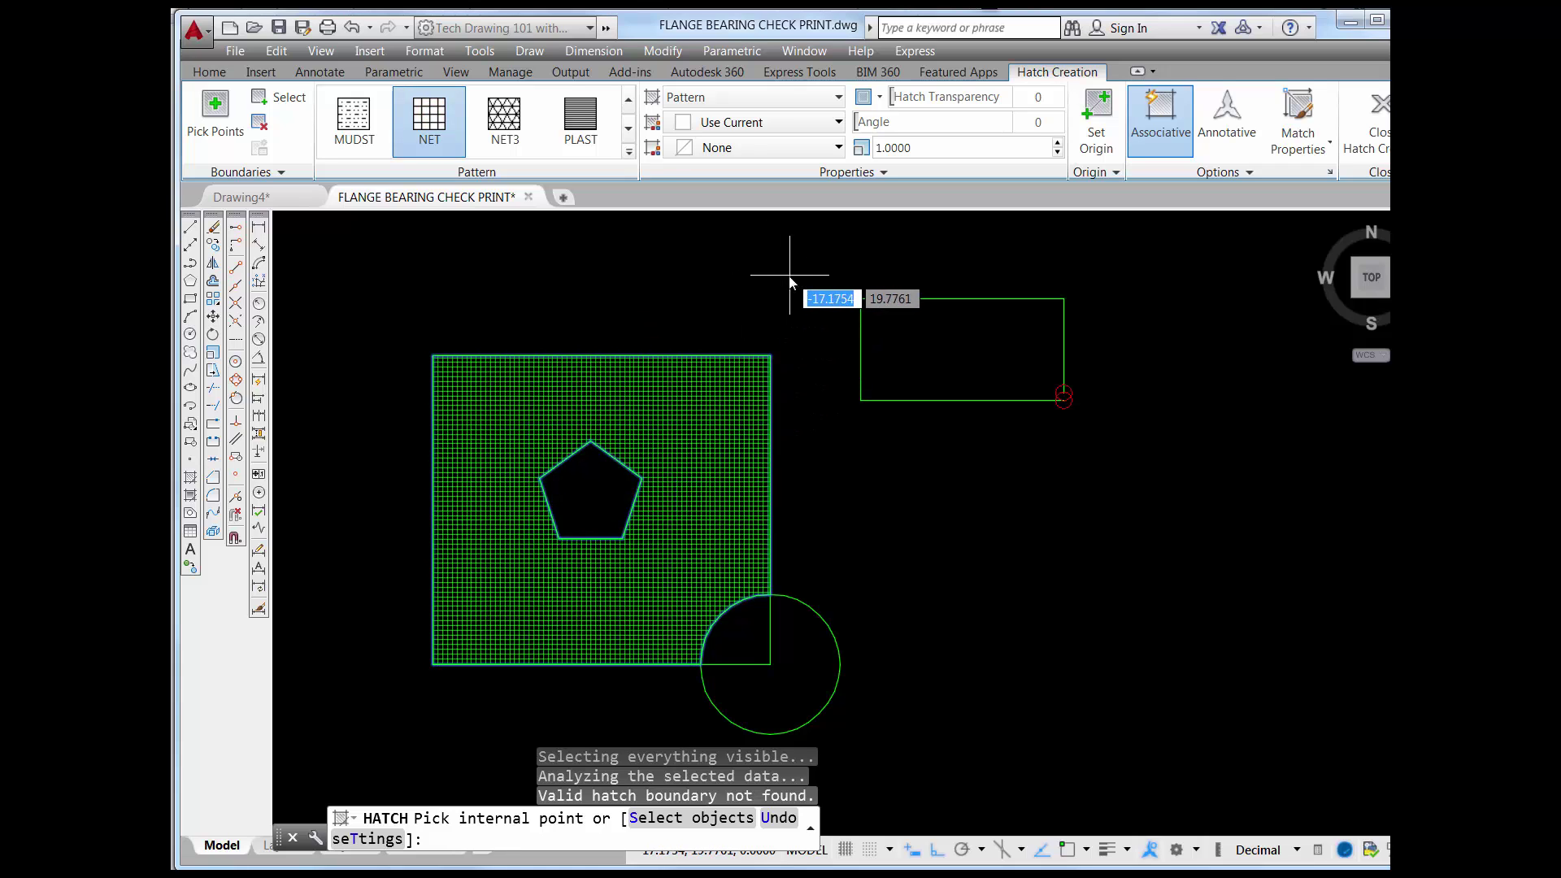
- Set the angle of the square's NET hatch to 45 and end the hatch command
{"action": "scroll", "coordinate": [744, 472], "scroll_direction": "up", "scroll_amount": 3}
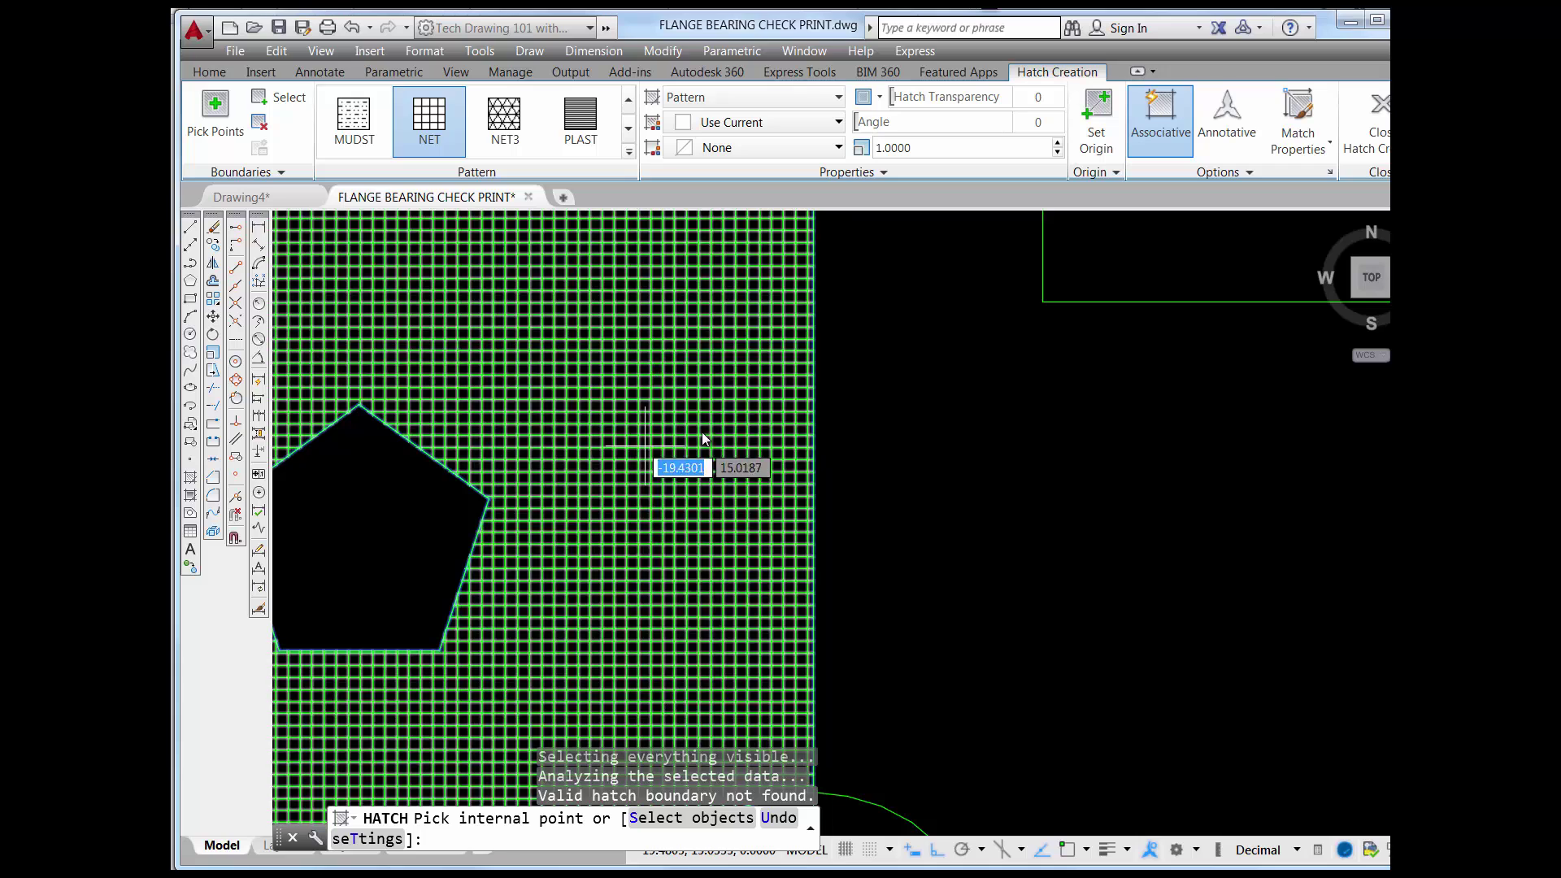
{"action": "left_click", "coordinate": [1039, 126]}
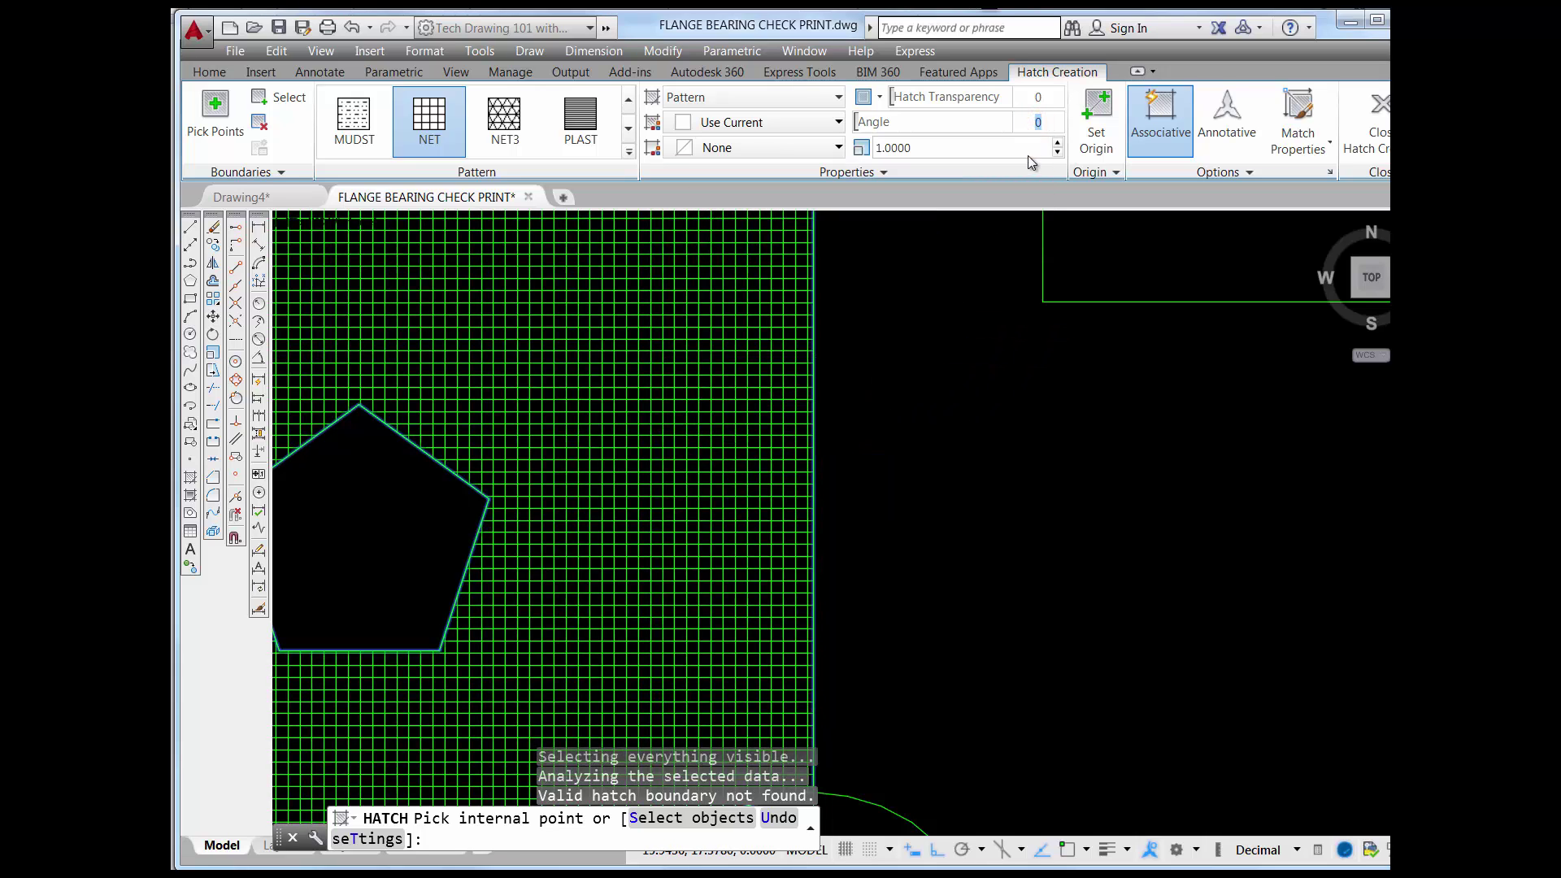
{"action": "type", "text": "45"}
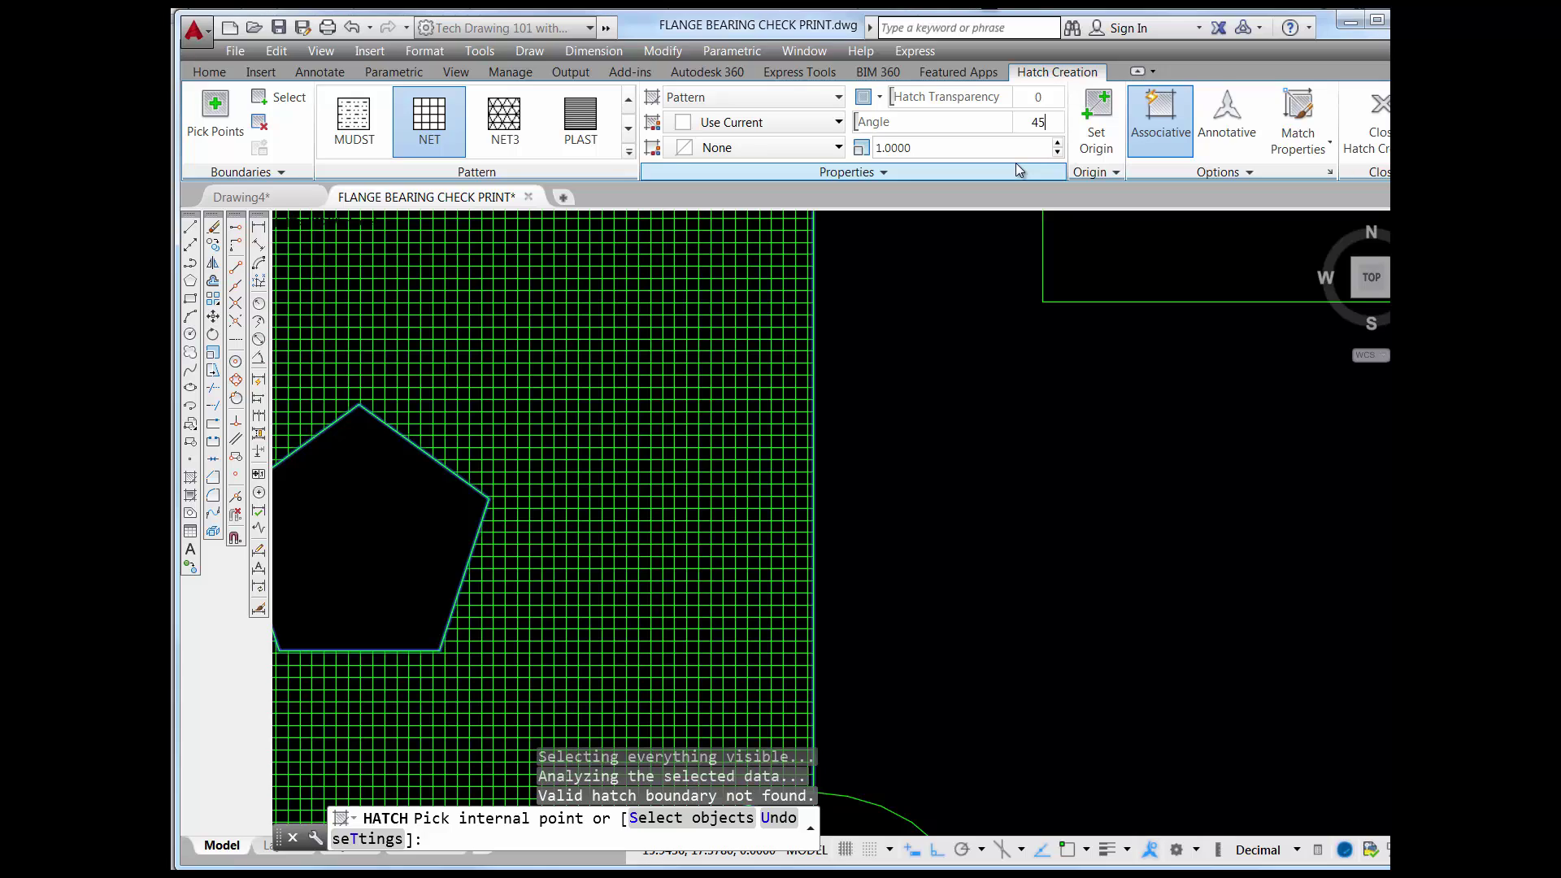
{"action": "key", "text": "Return"}
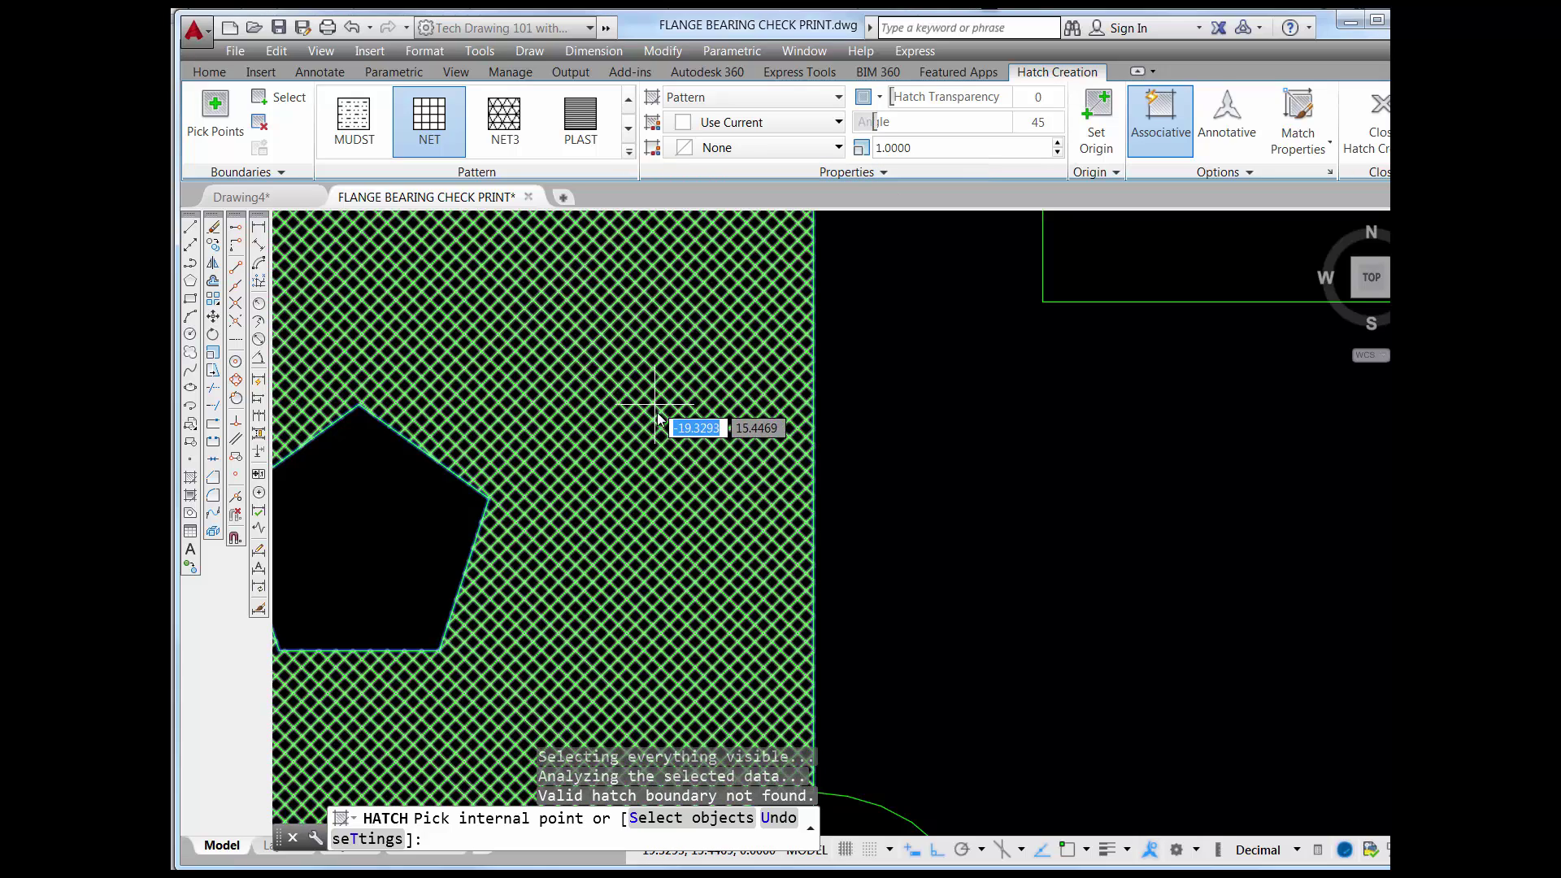
{"action": "scroll", "coordinate": [699, 419], "scroll_direction": "down", "scroll_amount": 2}
{"action": "middle_click_drag", "start_coordinate": [829, 467], "coordinate": [917, 453]}
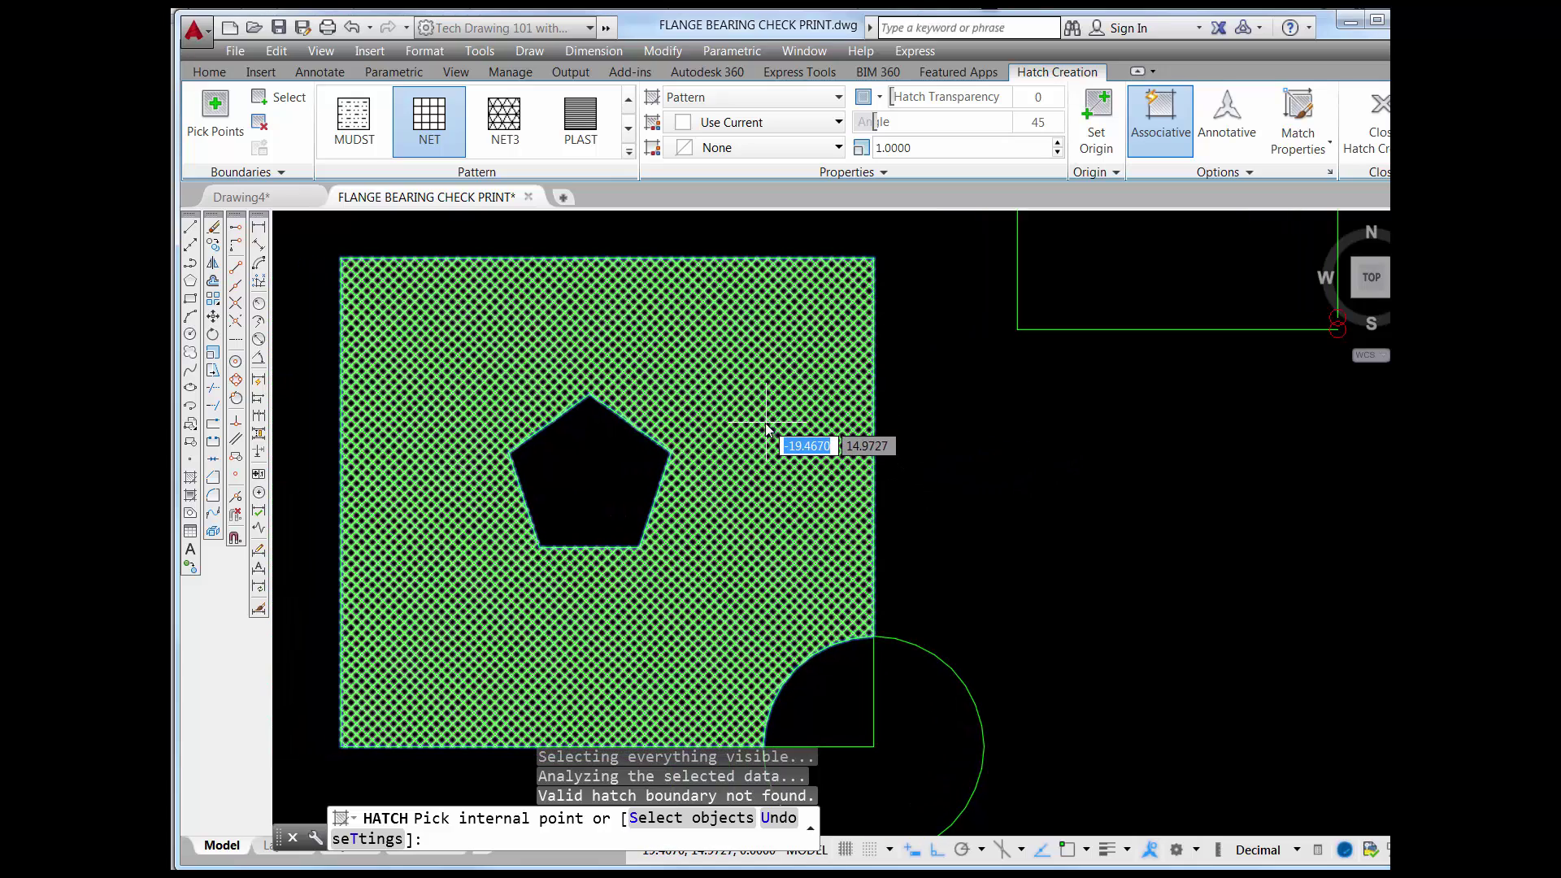
{"action": "key", "text": "Escape"}
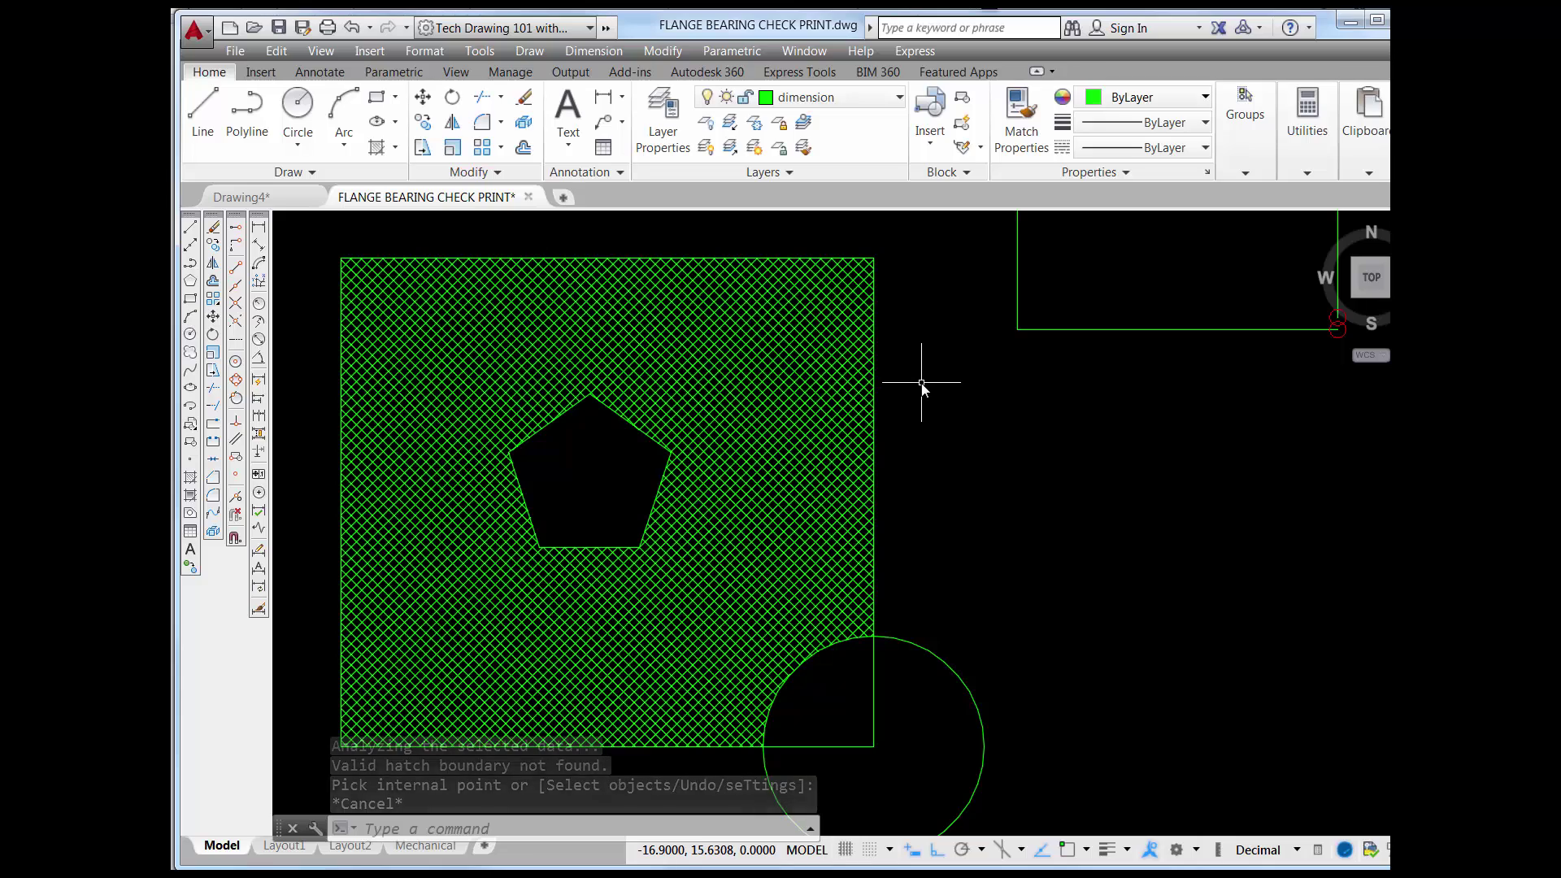
- Hatch the circle and the pentagon with the NET pattern by selecting them as boundary objects
{"action": "left_click", "coordinate": [191, 479]}
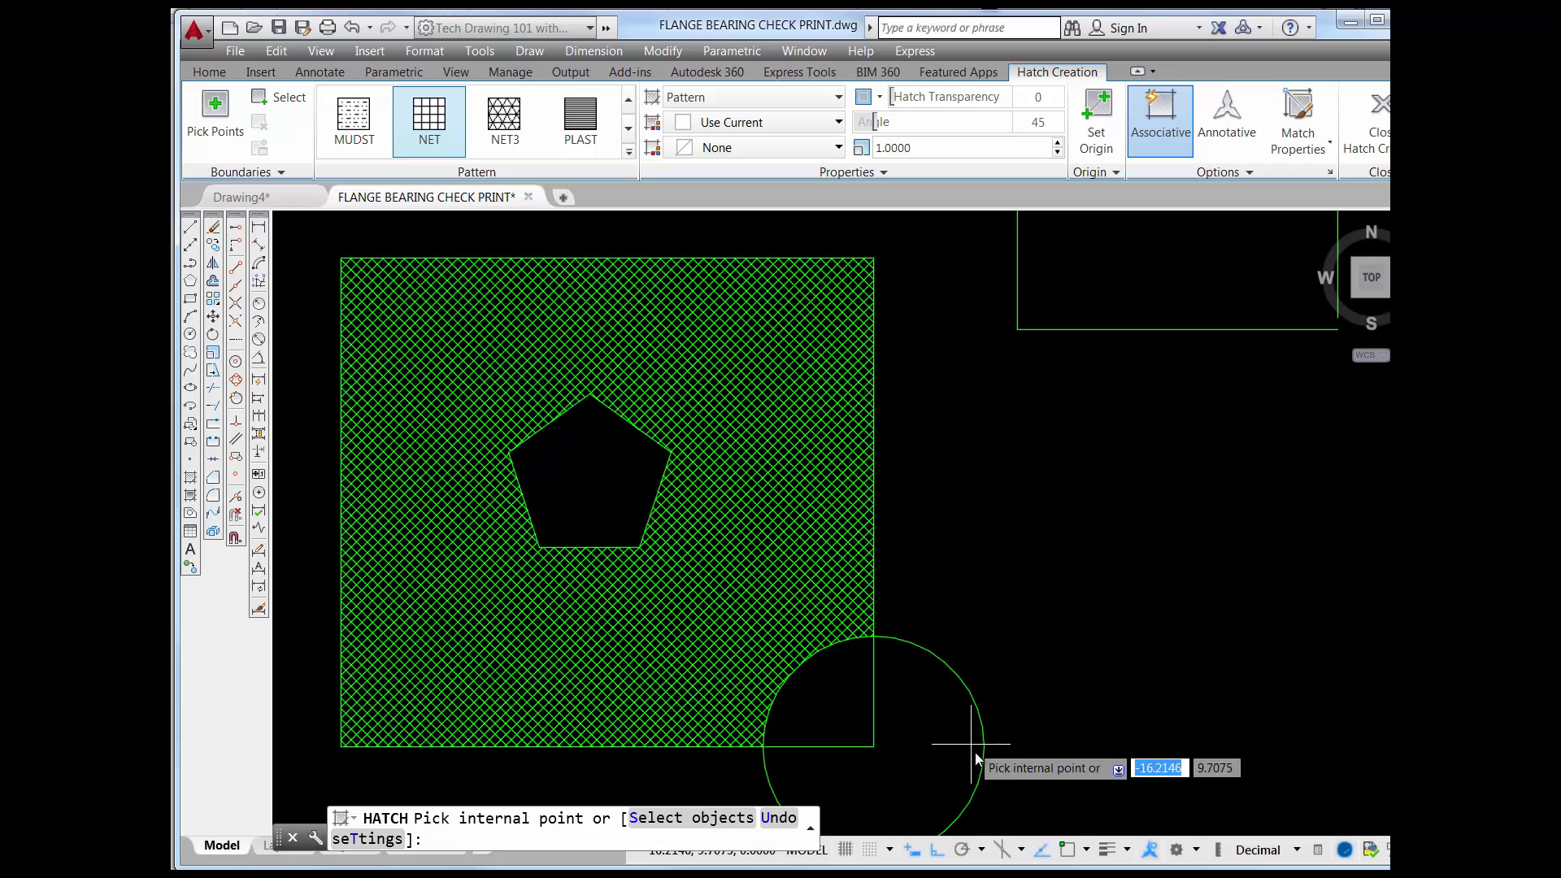
{"action": "left_click", "coordinate": [287, 98]}
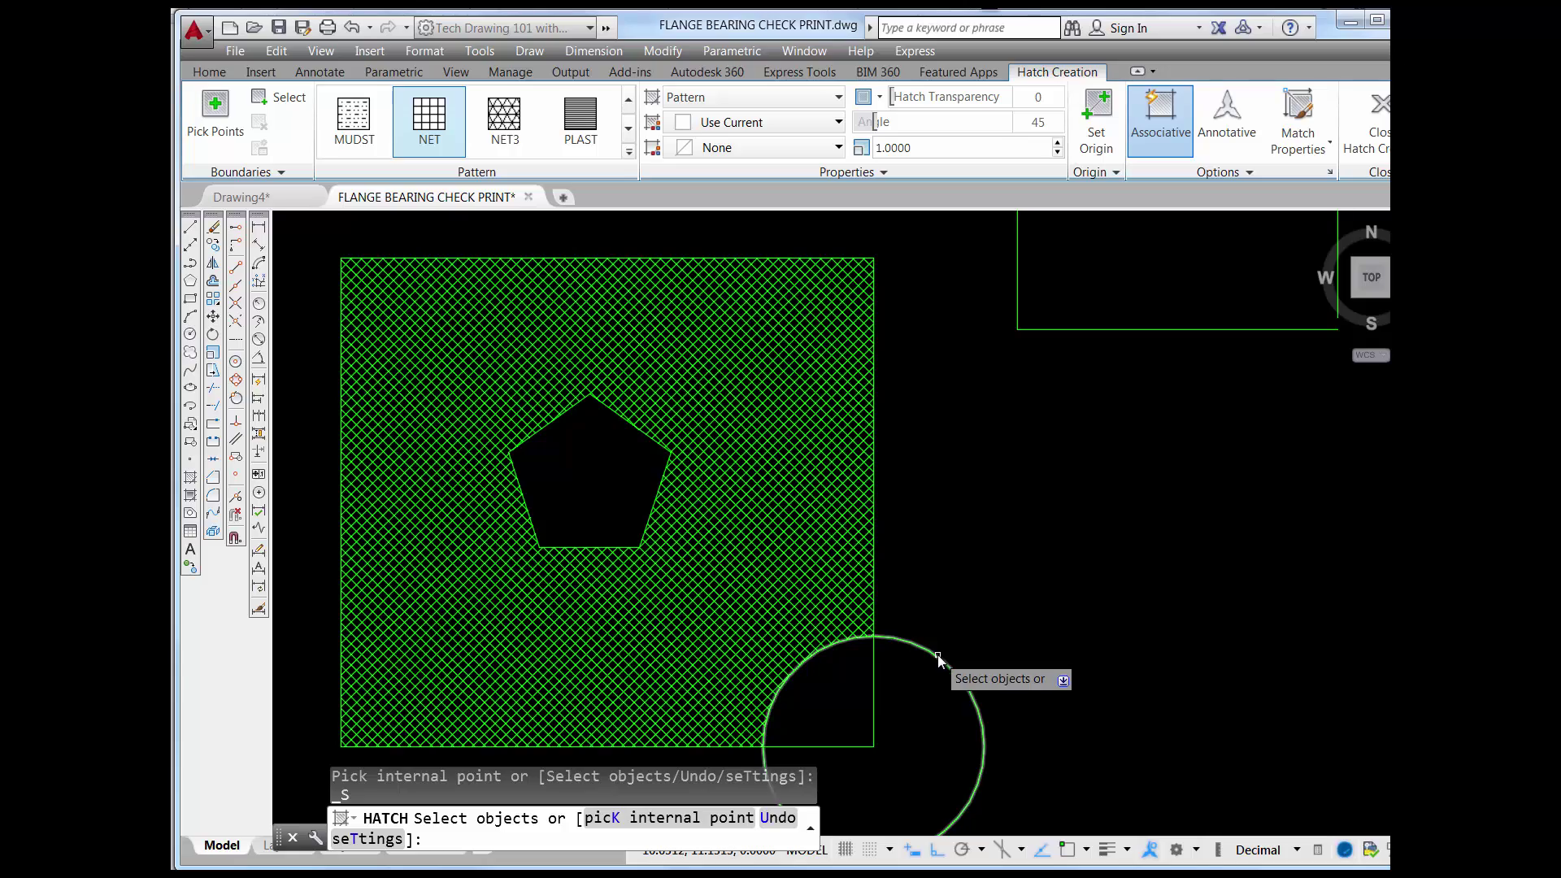
{"action": "left_click", "coordinate": [939, 654]}
{"action": "middle_click_drag", "start_coordinate": [1040, 550], "coordinate": [1076, 433]}
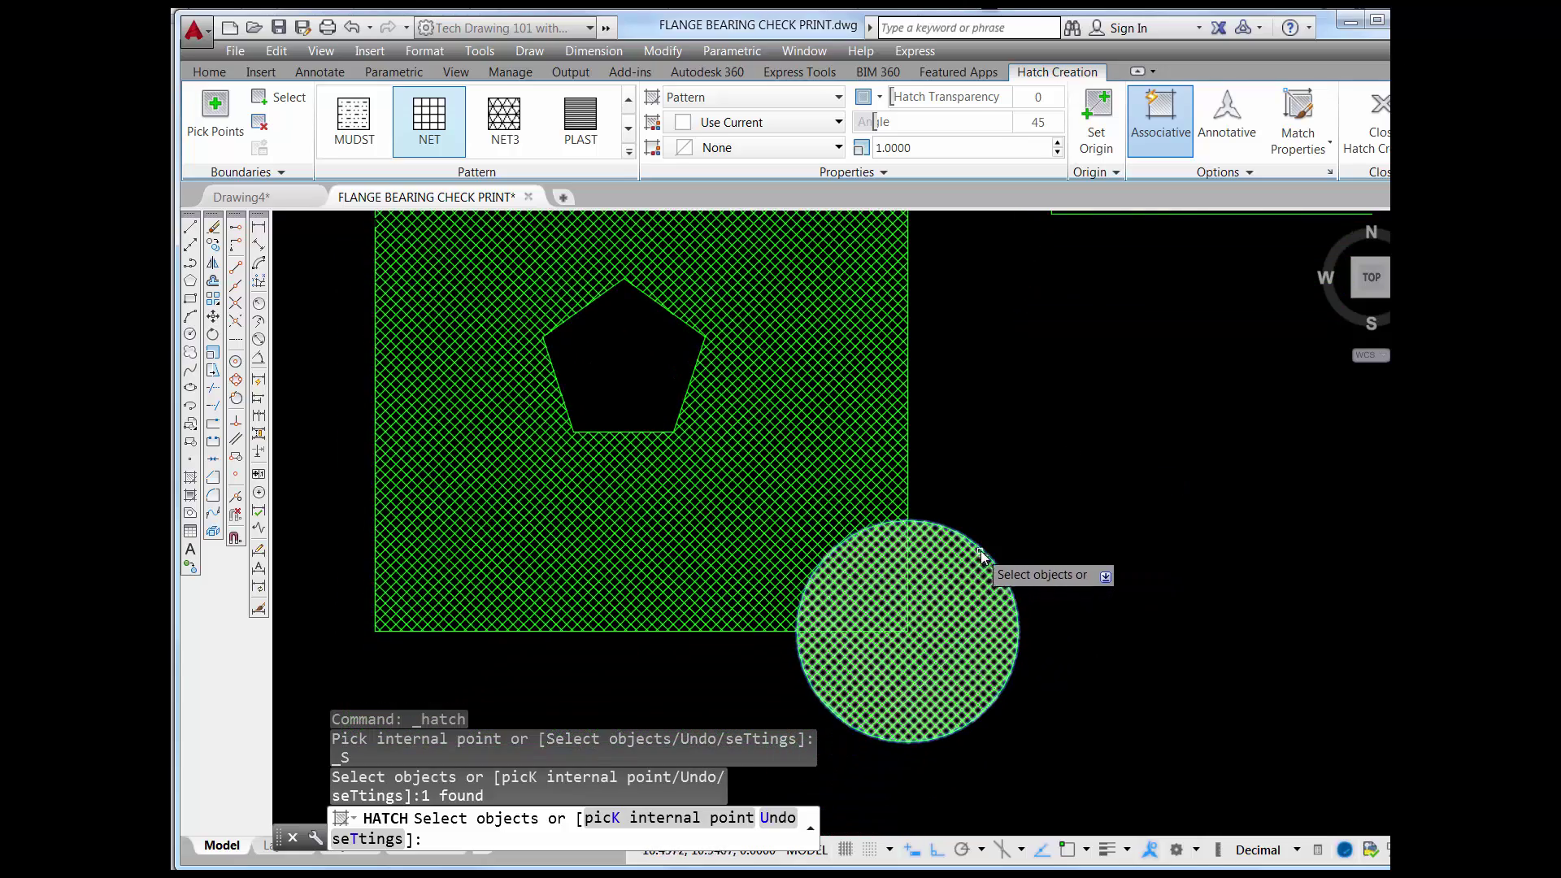
{"action": "left_click", "coordinate": [689, 396]}
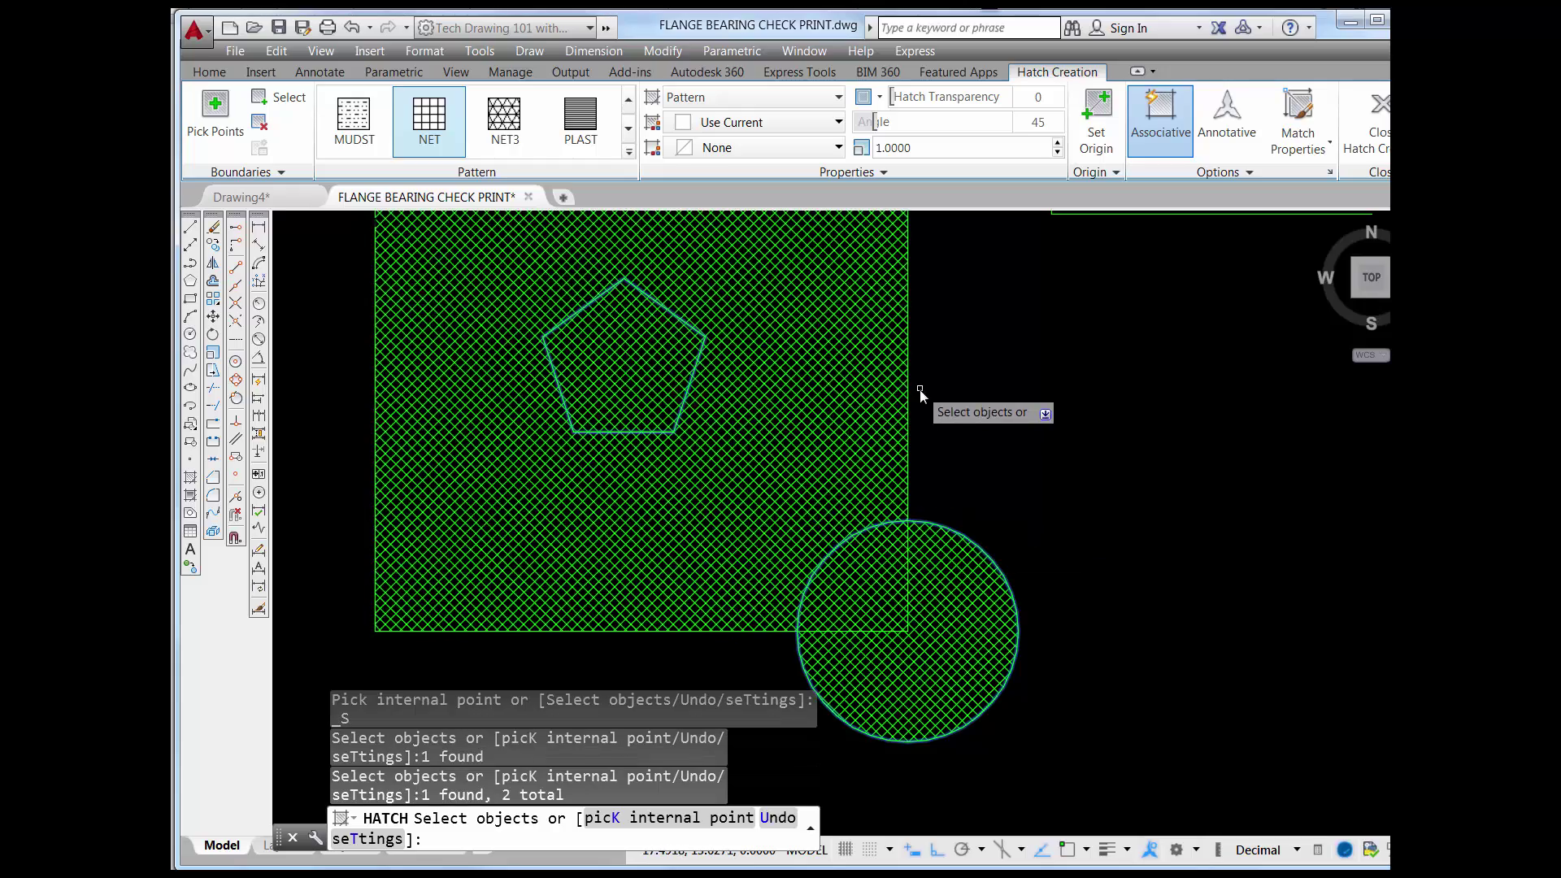
- Try to hatch the open rectangle by selecting its bottom, left and top lines as boundary objects, and undo the whole hatch
{"action": "middle_click_drag", "start_coordinate": [943, 384], "coordinate": [945, 471]}
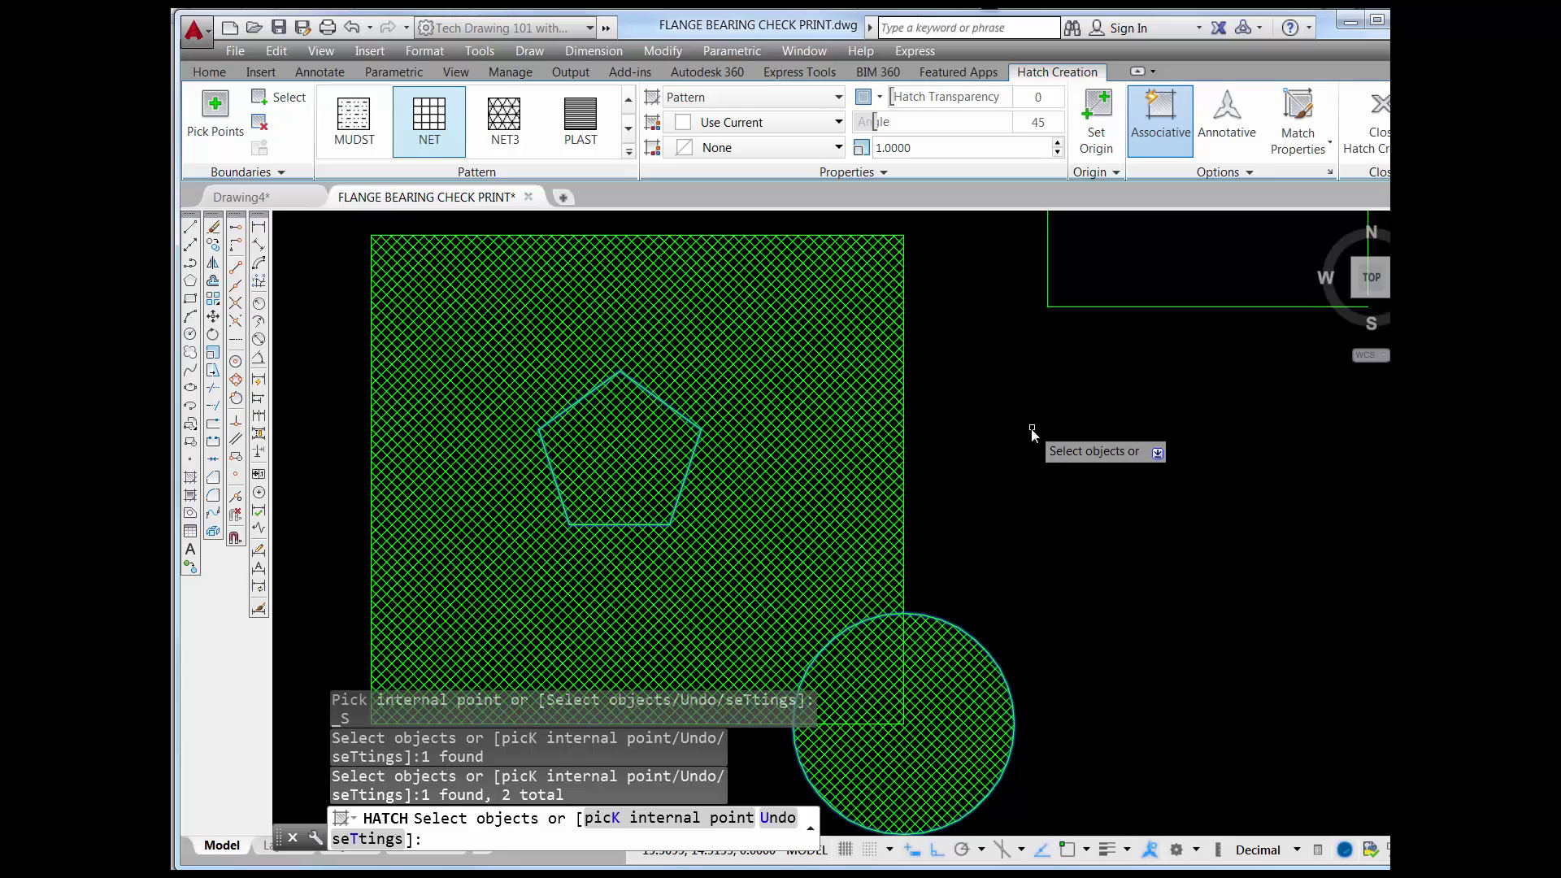
{"action": "middle_click_drag", "start_coordinate": [1031, 428], "coordinate": [1022, 478]}
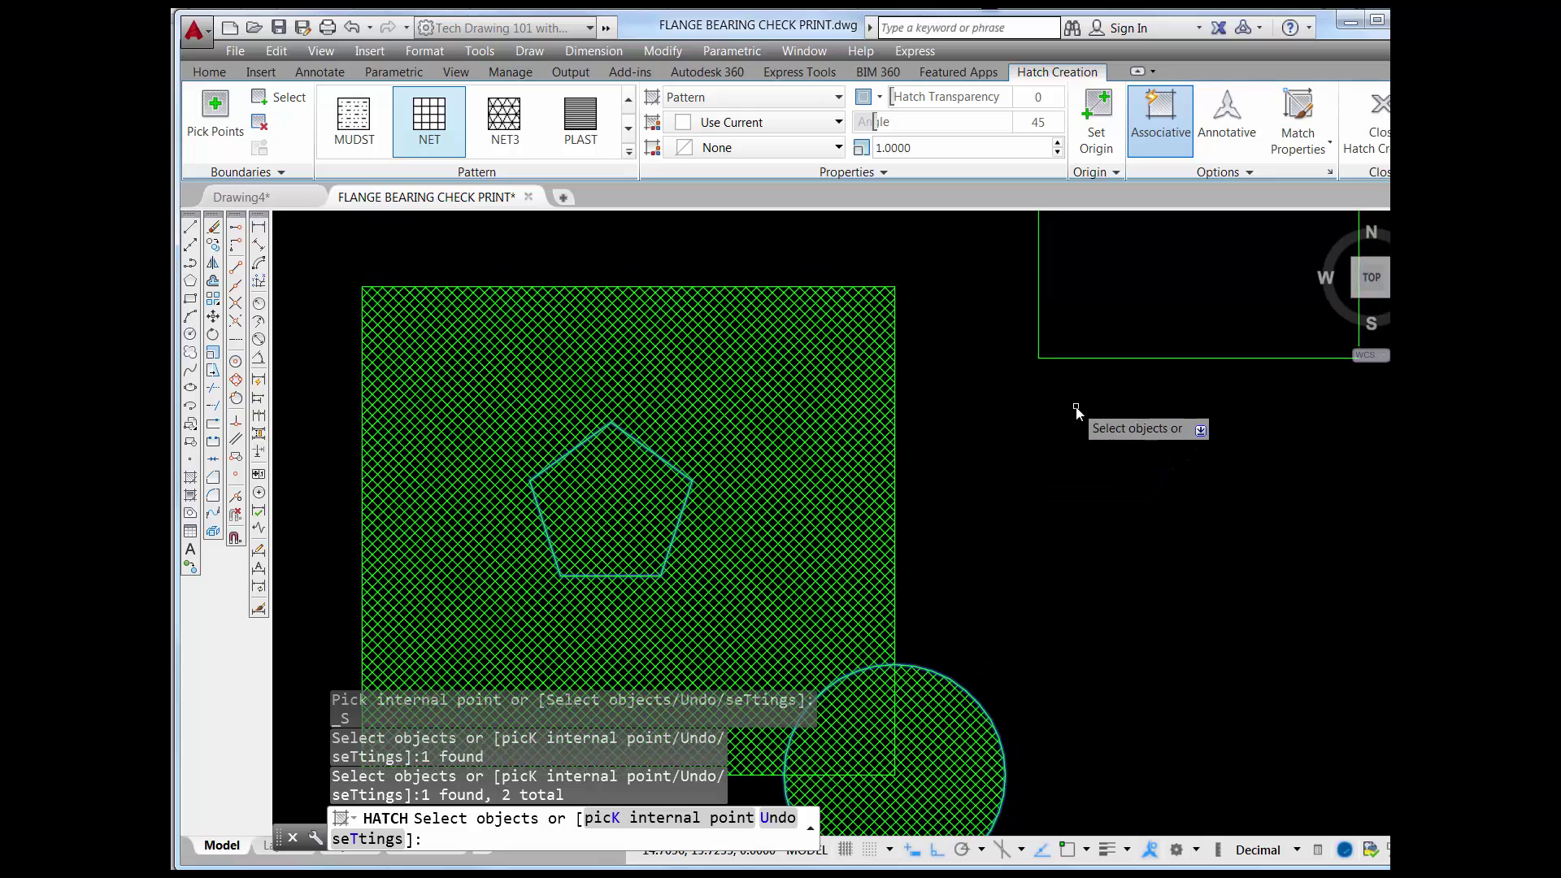
{"action": "mouse_move", "coordinate": [1074, 407]}
{"action": "middle_mouse_down"}
{"action": "mouse_move", "coordinate": [1017, 451]}
{"action": "mouse_move", "coordinate": [894, 498]}
{"action": "middle_mouse_up"}
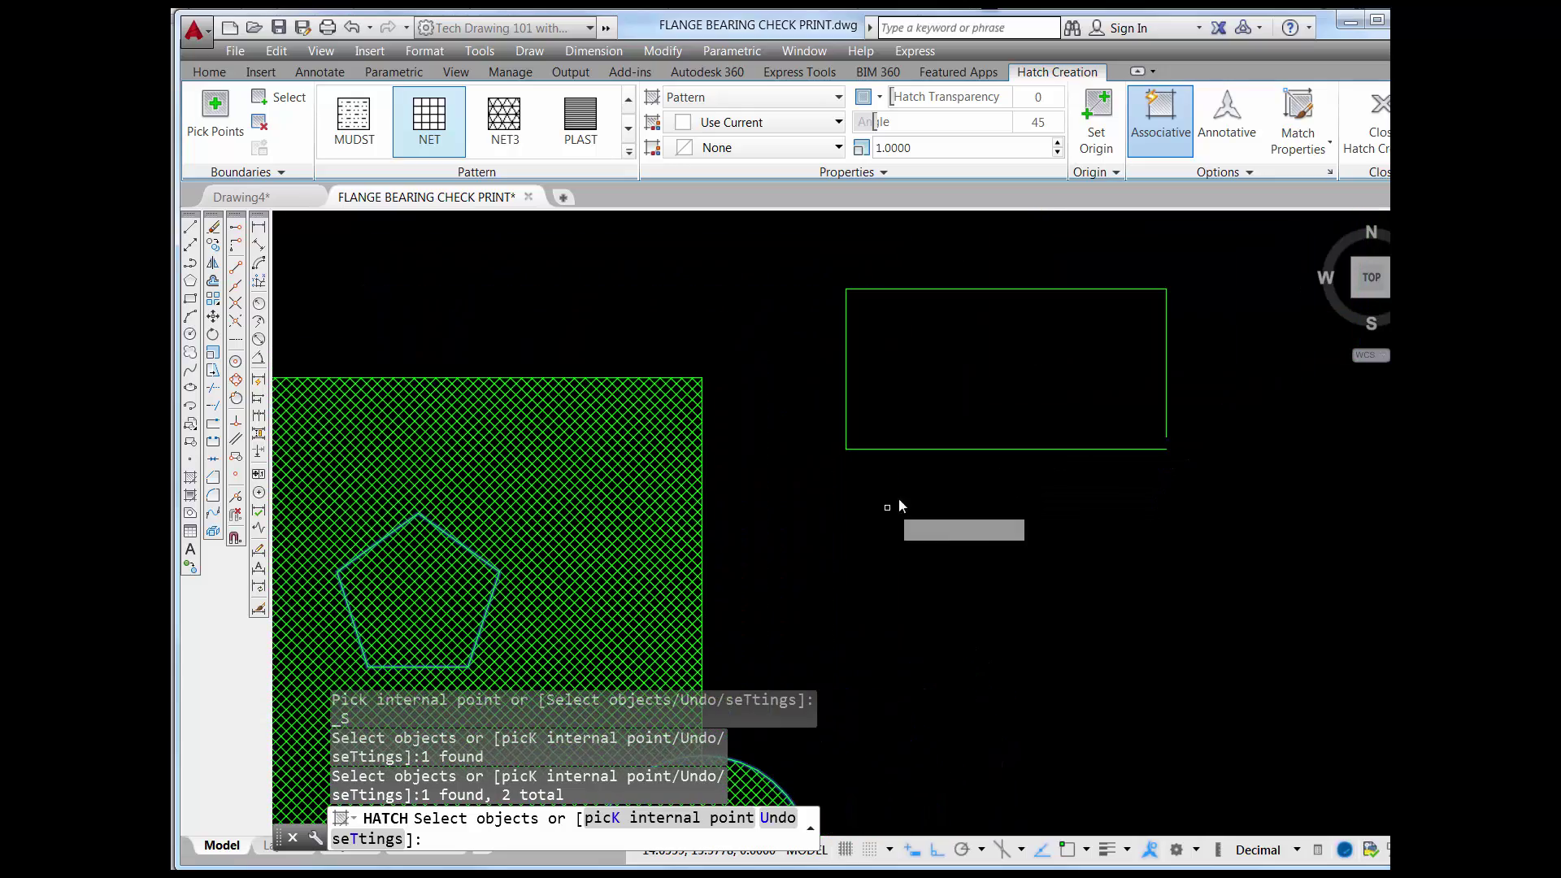
{"action": "left_click", "coordinate": [921, 451]}
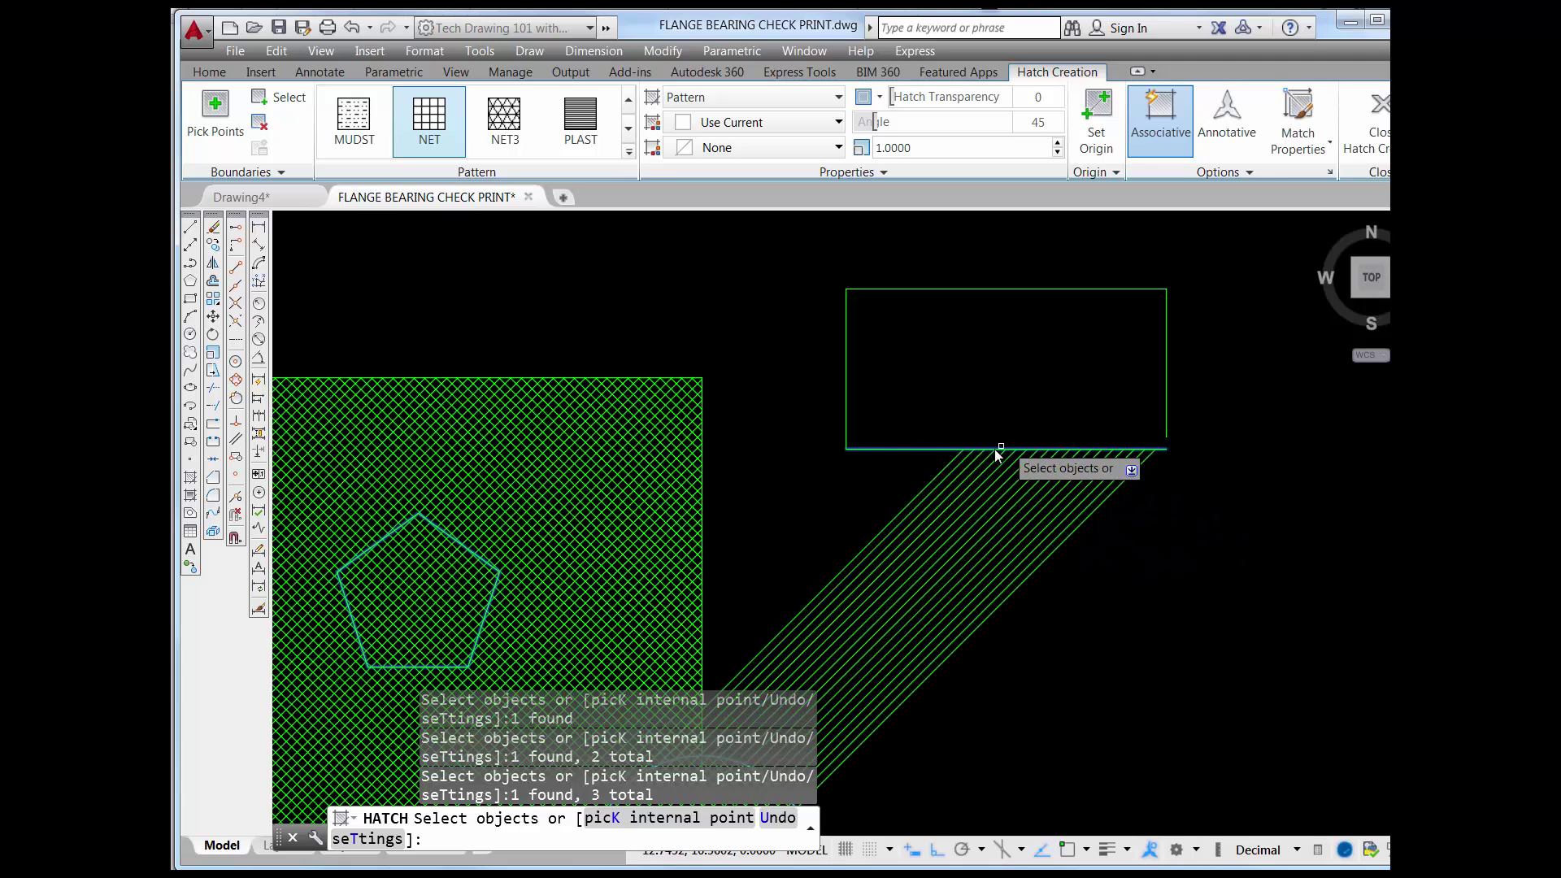
{"action": "left_click", "coordinate": [846, 379]}
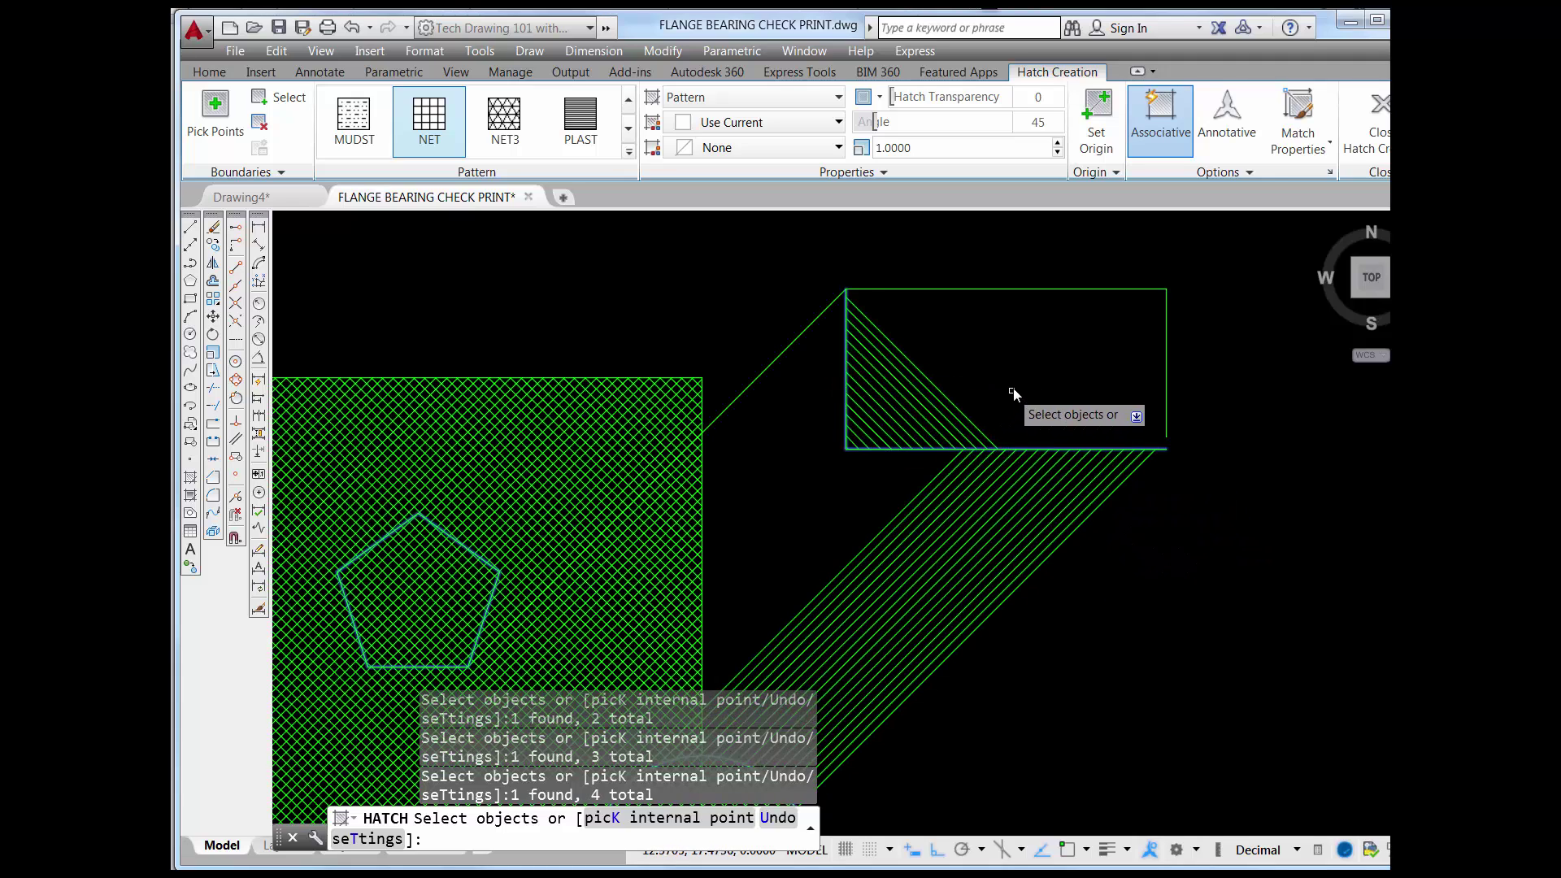
{"action": "left_click", "coordinate": [1038, 289]}
{"action": "scroll", "coordinate": [1158, 387], "scroll_direction": "down", "scroll_amount": 5}
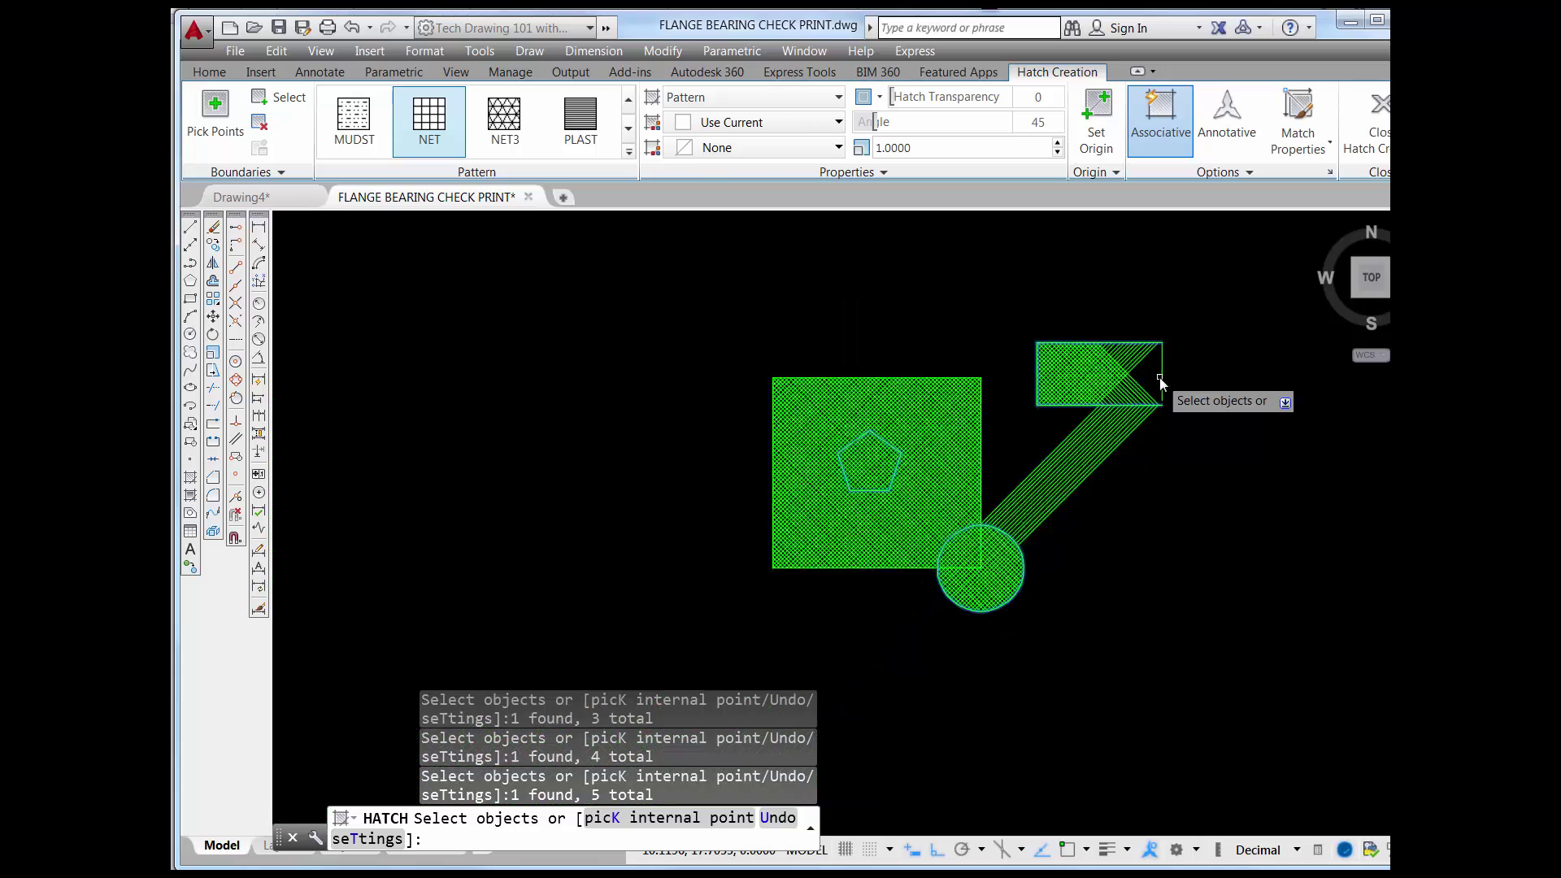
{"action": "scroll", "coordinate": [1184, 417], "scroll_direction": "up", "scroll_amount": 2}
{"action": "scroll", "coordinate": [1177, 413], "scroll_direction": "up", "scroll_amount": 5}
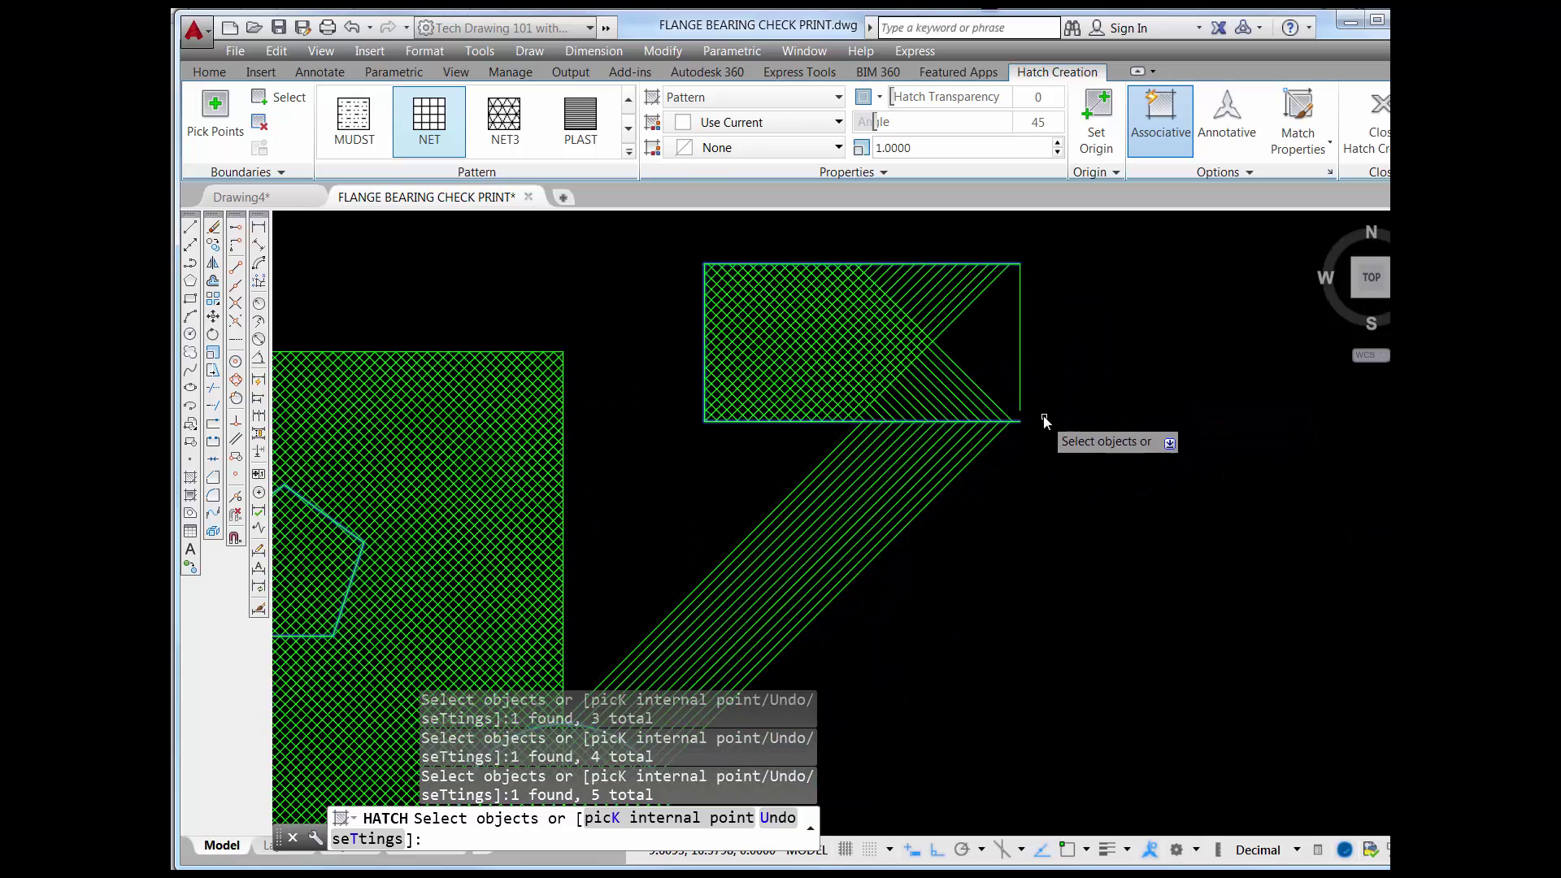
{"action": "scroll", "coordinate": [1007, 412], "scroll_direction": "up", "scroll_amount": 2}
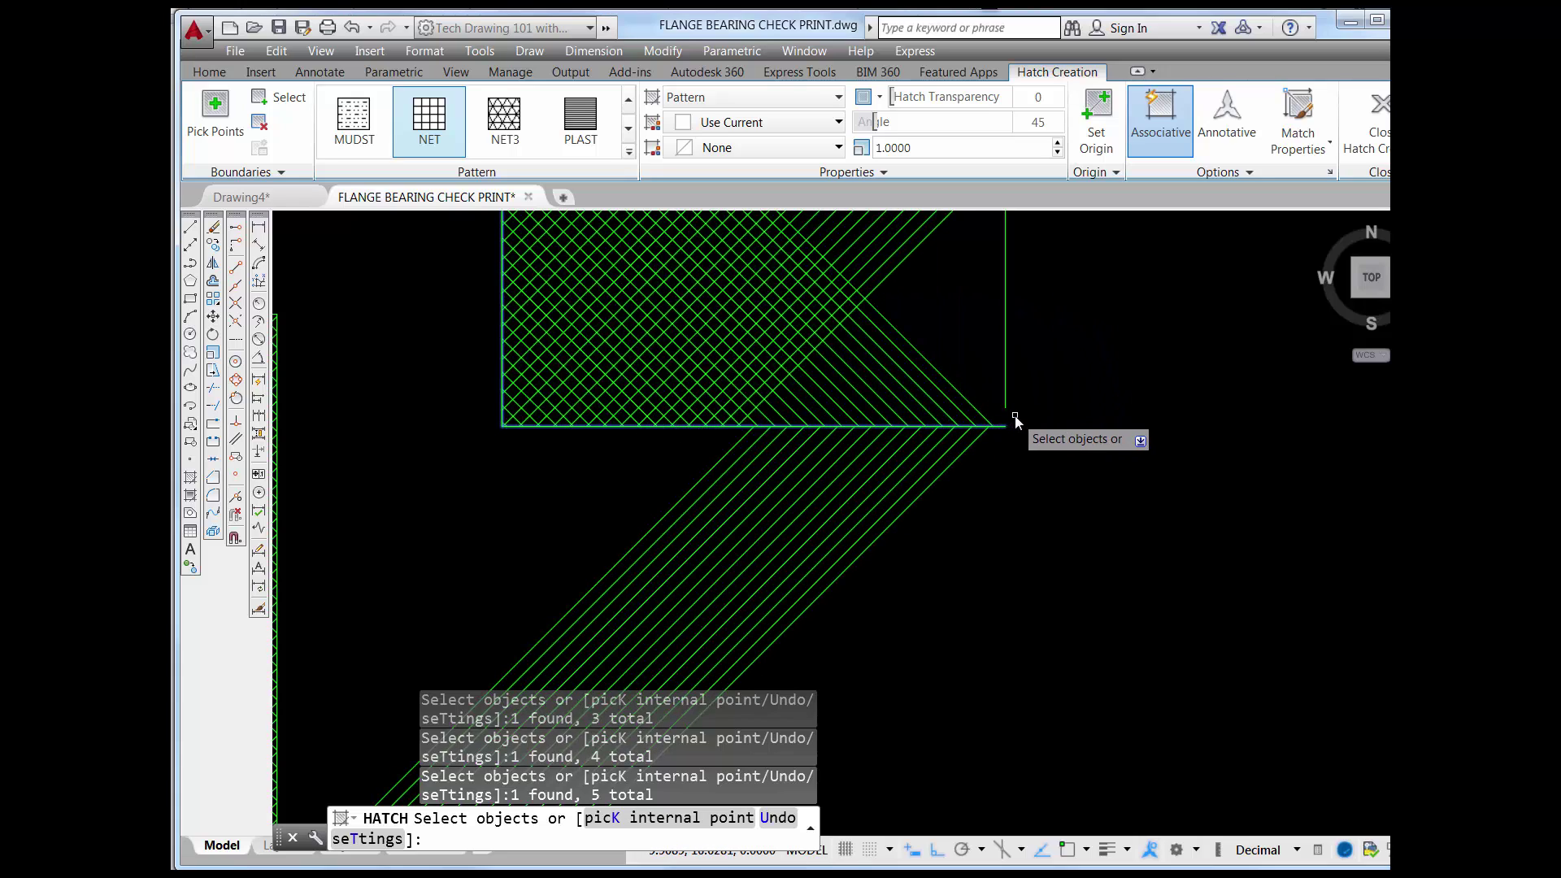
{"action": "left_click", "coordinate": [352, 28]}
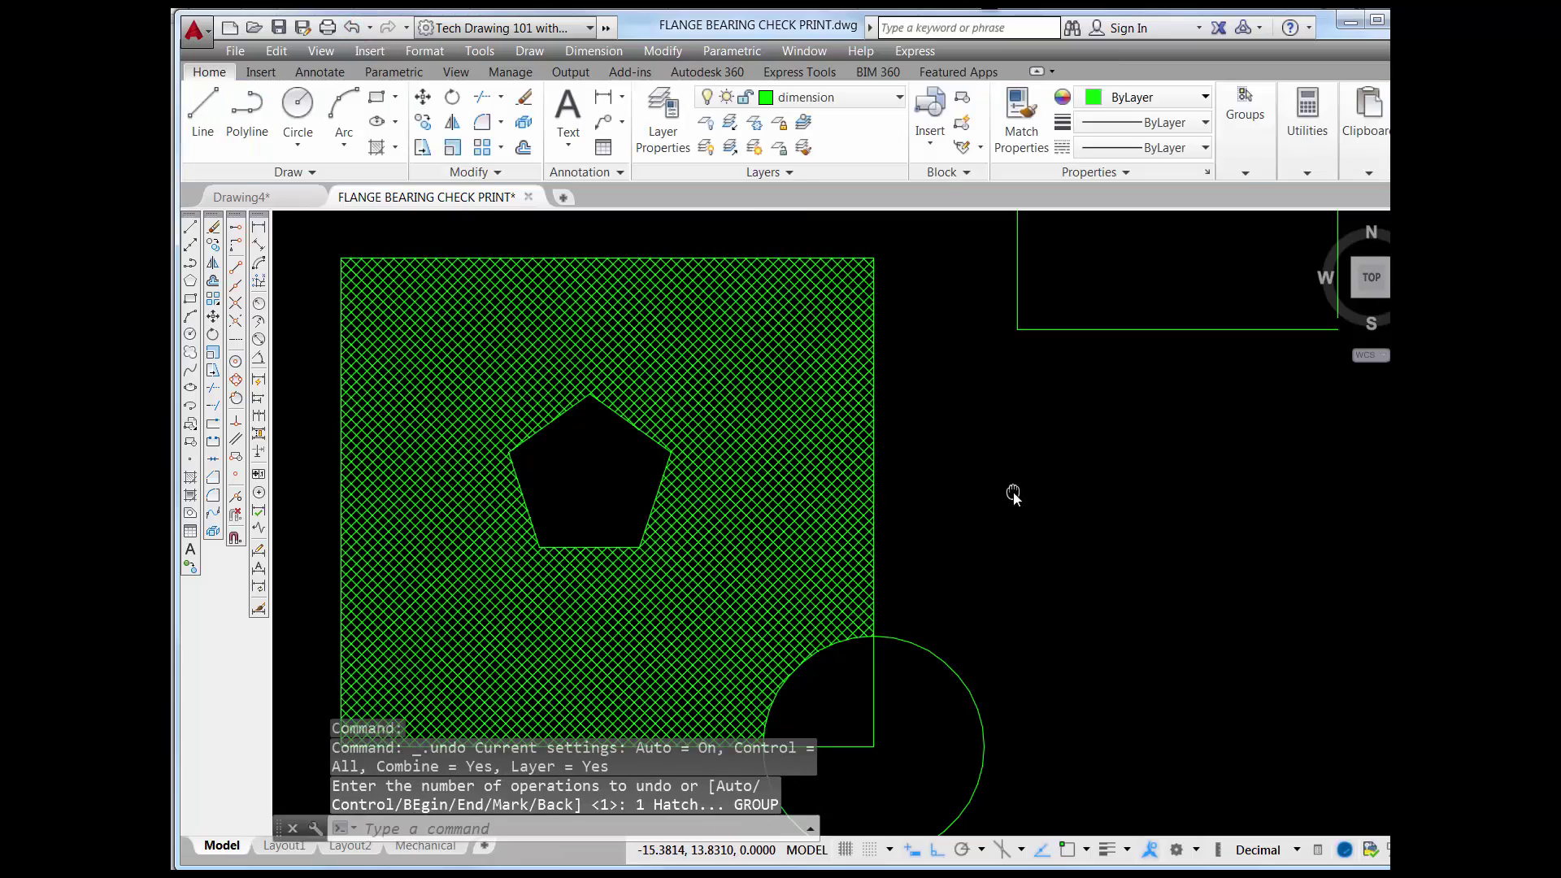
- Stretch the lower end of the rectangle's right line down to just above the bottom line, leaving a small gap
{"action": "middle_click_drag", "start_coordinate": [1013, 494], "coordinate": [917, 618]}
{"action": "scroll", "coordinate": [1228, 421], "scroll_direction": "up", "scroll_amount": 4}
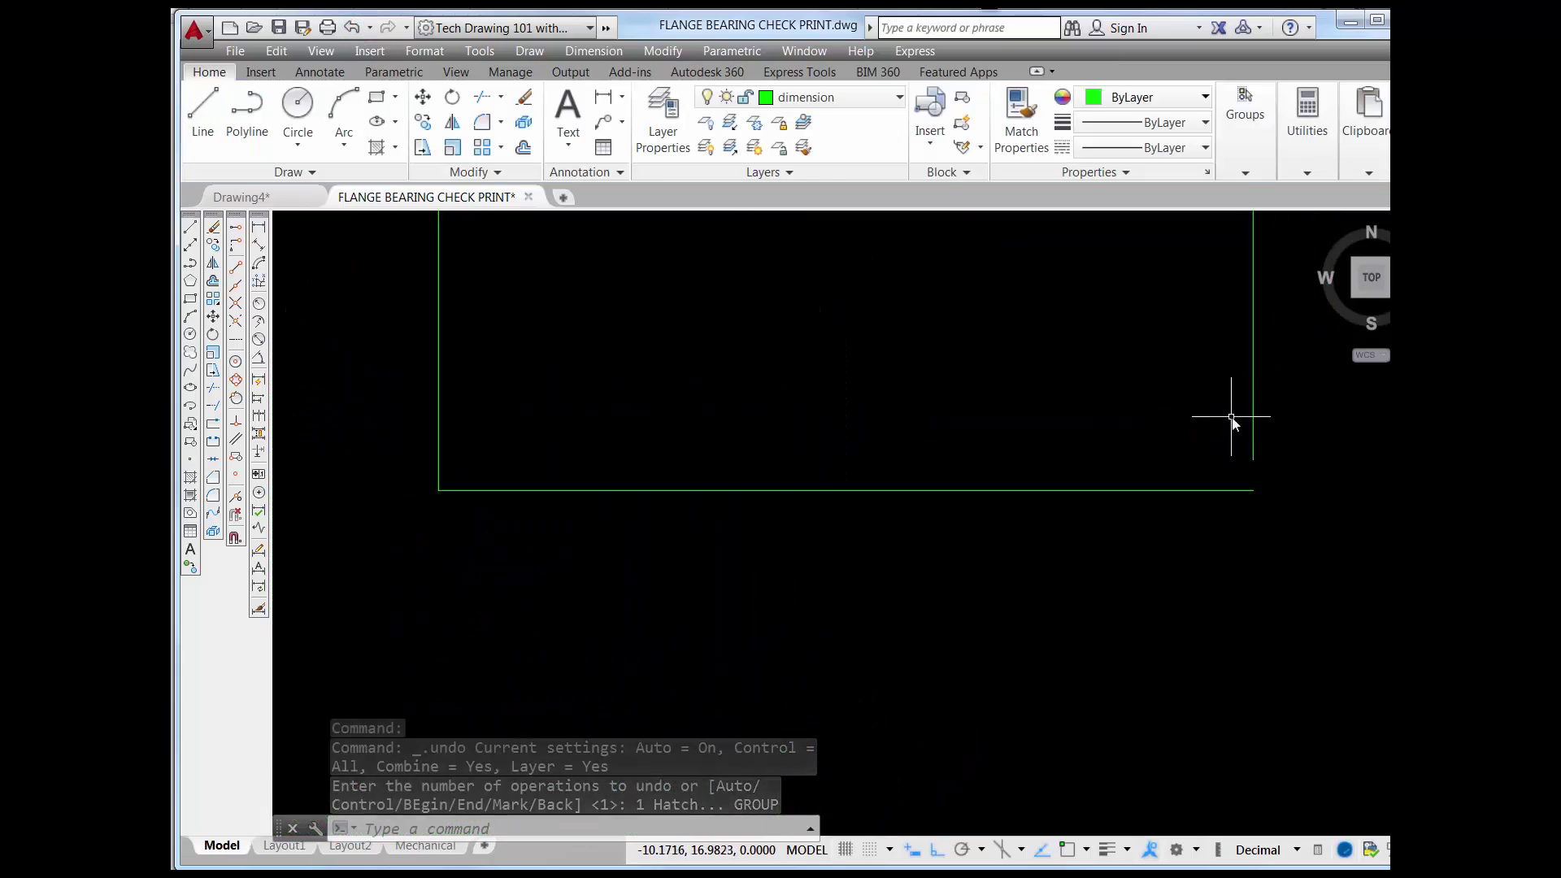
{"action": "mouse_move", "coordinate": [1232, 417]}
{"action": "middle_mouse_down"}
{"action": "mouse_move", "coordinate": [1157, 488]}
{"action": "mouse_move", "coordinate": [1160, 512]}
{"action": "mouse_move", "coordinate": [1173, 500]}
{"action": "middle_mouse_up"}
{"action": "scroll", "coordinate": [1160, 512], "scroll_direction": "down", "scroll_amount": 2}
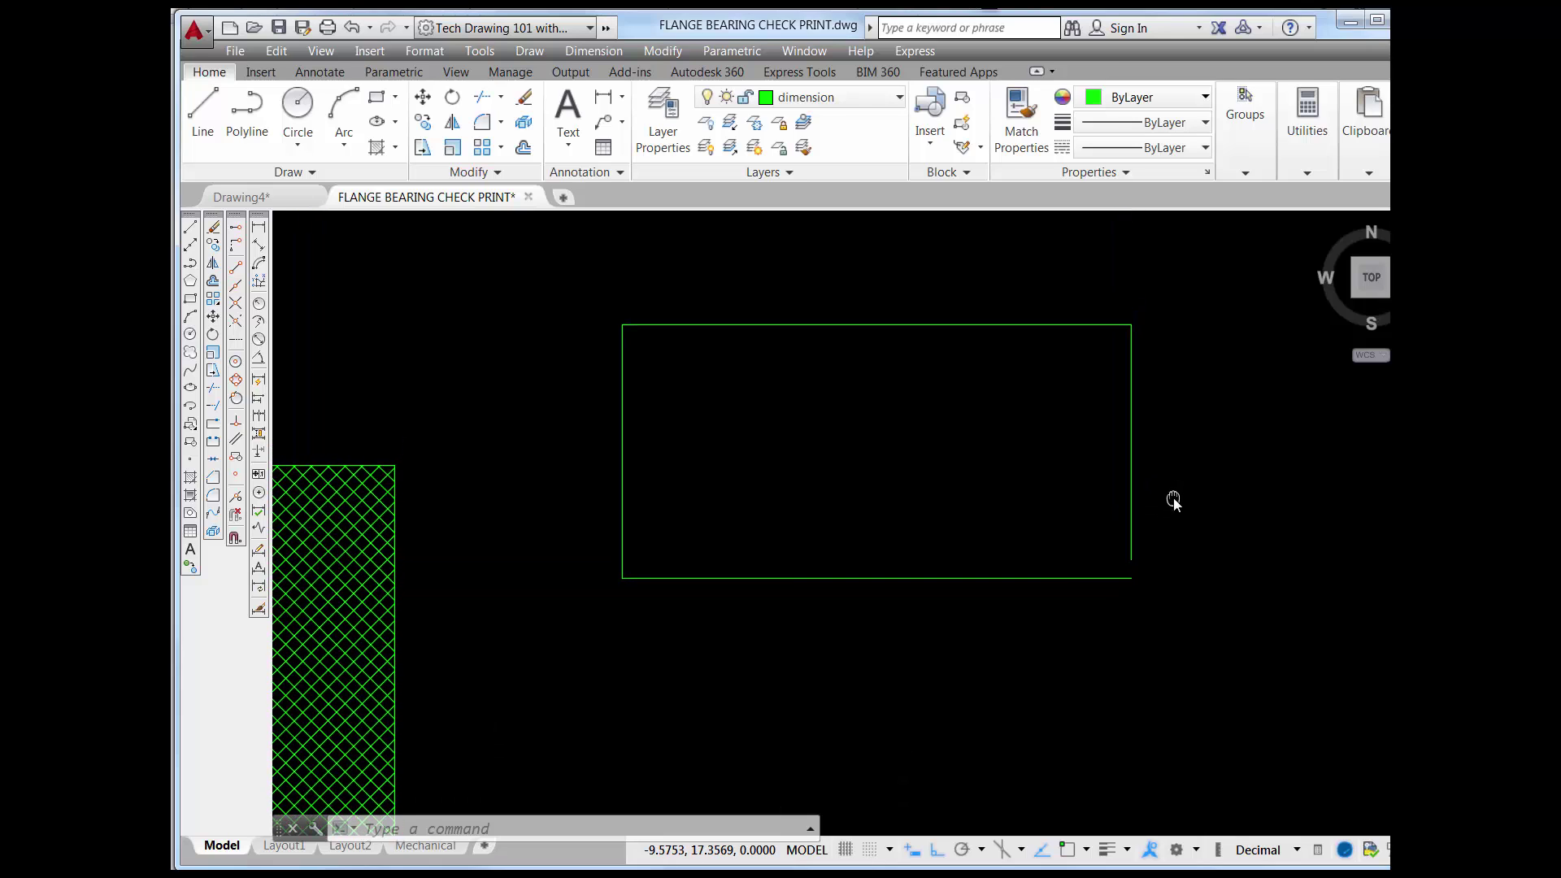
{"action": "left_click", "coordinate": [1132, 561]}
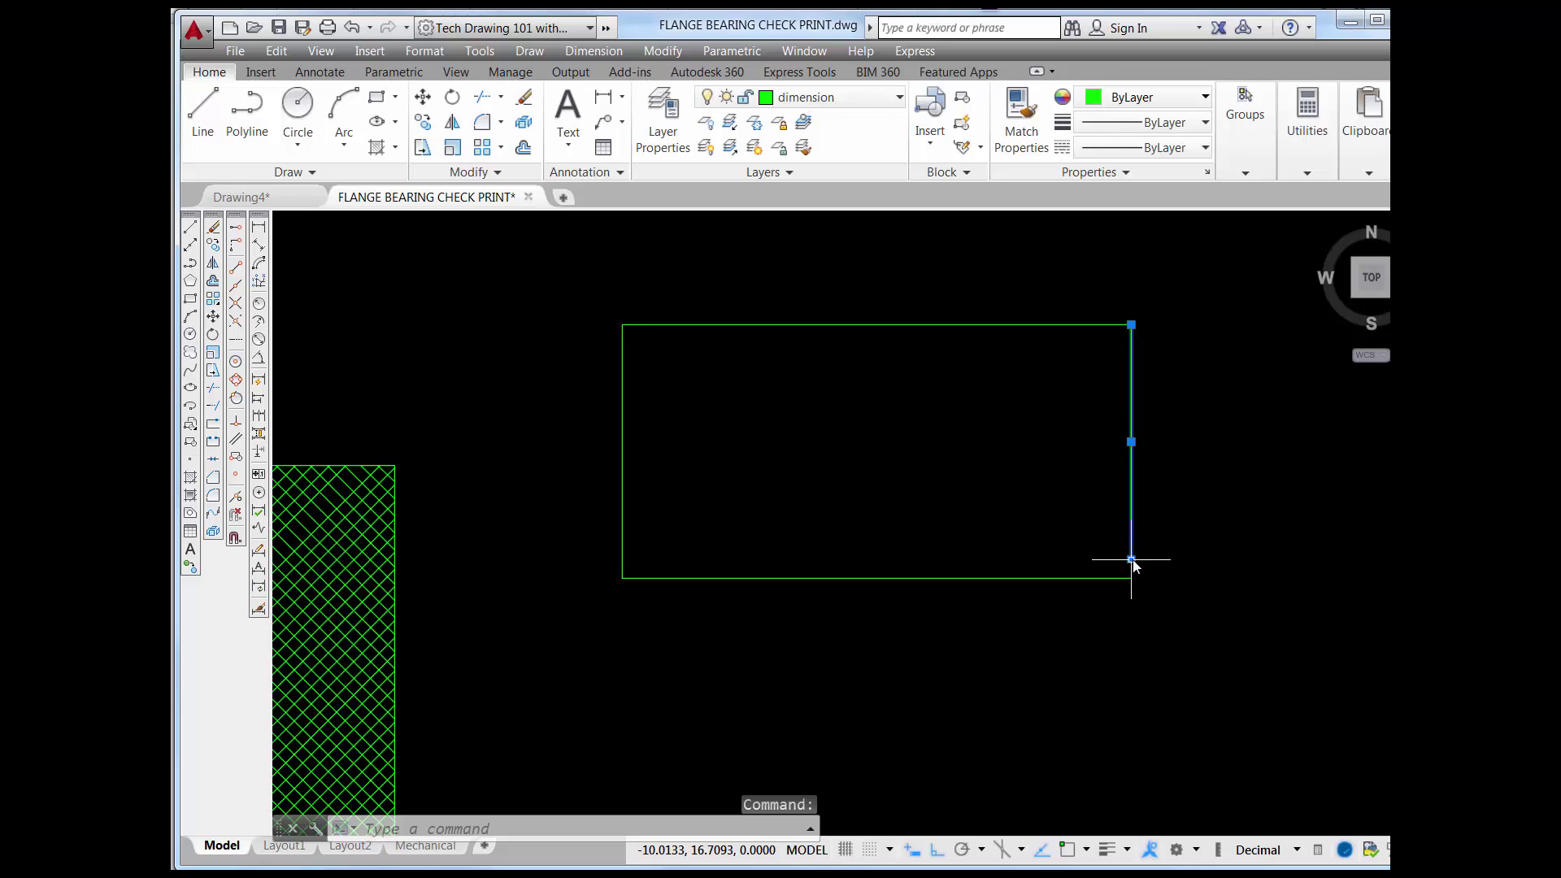
{"action": "left_click", "coordinate": [1132, 561]}
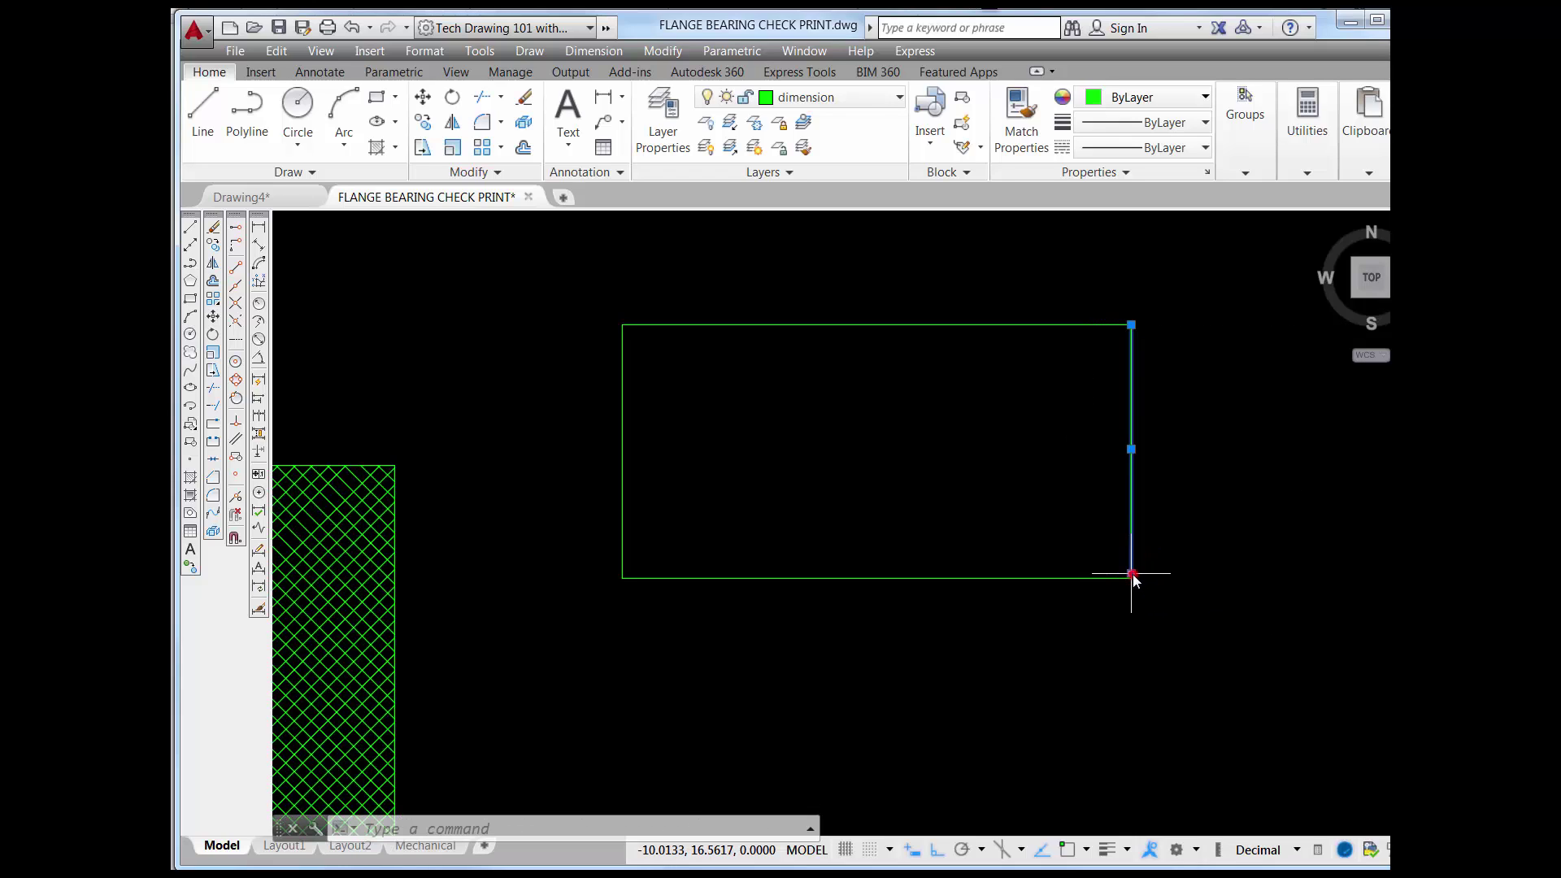
{"action": "scroll", "coordinate": [1147, 577], "scroll_direction": "up", "scroll_amount": 4}
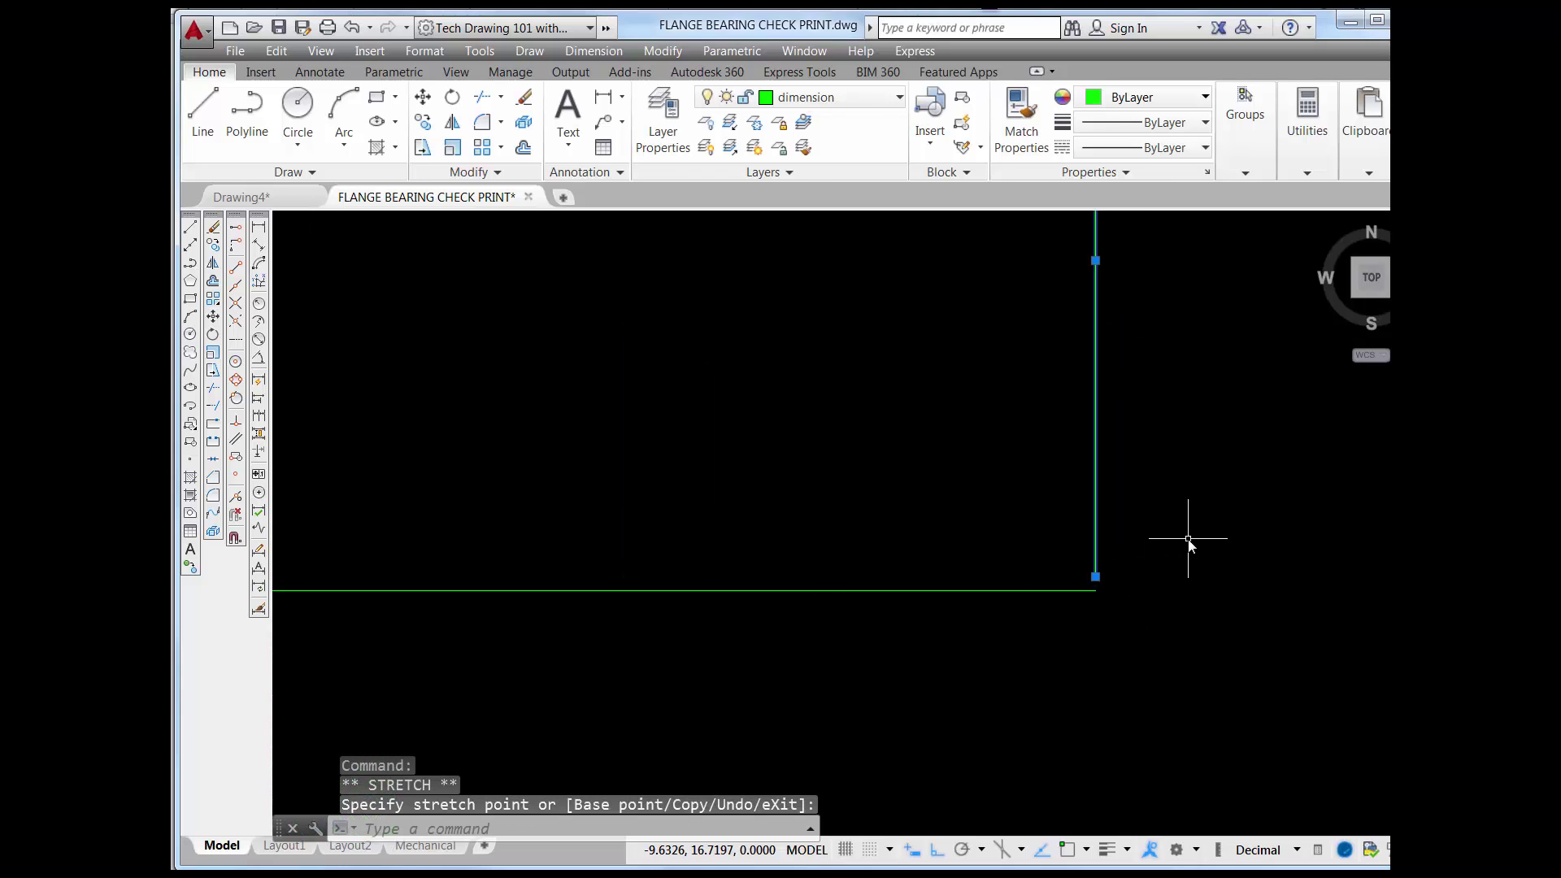
{"action": "key", "text": "Escape"}
{"action": "scroll", "coordinate": [1177, 530], "scroll_direction": "down", "scroll_amount": 4}
{"action": "middle_click_drag", "start_coordinate": [1011, 429], "coordinate": [1004, 456]}
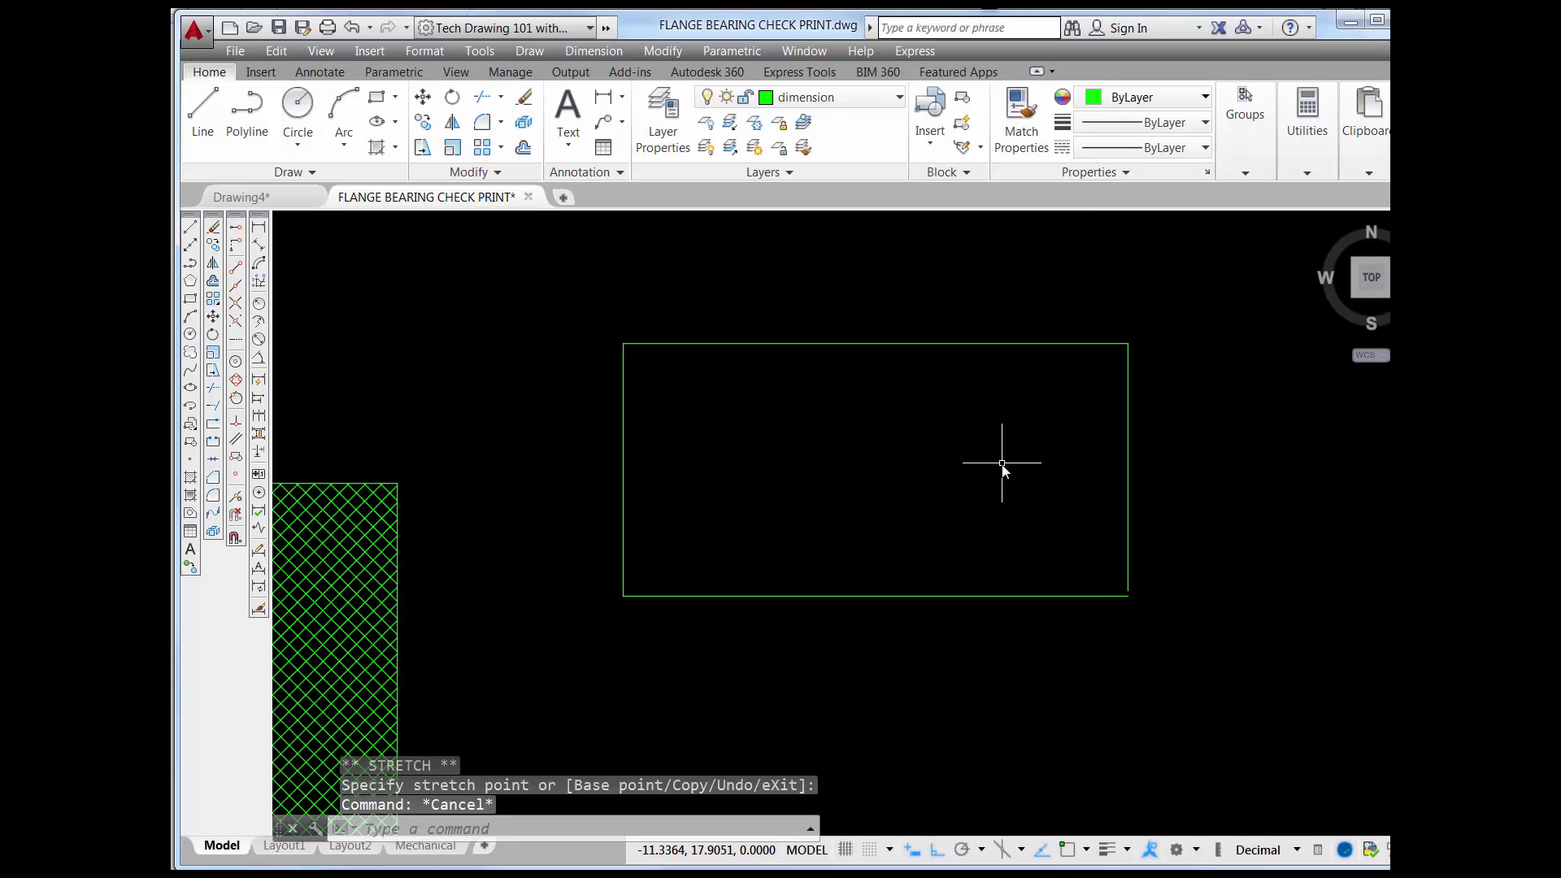
- Try to hatch the rectangle with the small corner gap by picking an internal point, and dismiss the boundary error
{"action": "scroll", "coordinate": [1002, 475], "scroll_direction": "up", "scroll_amount": 2}
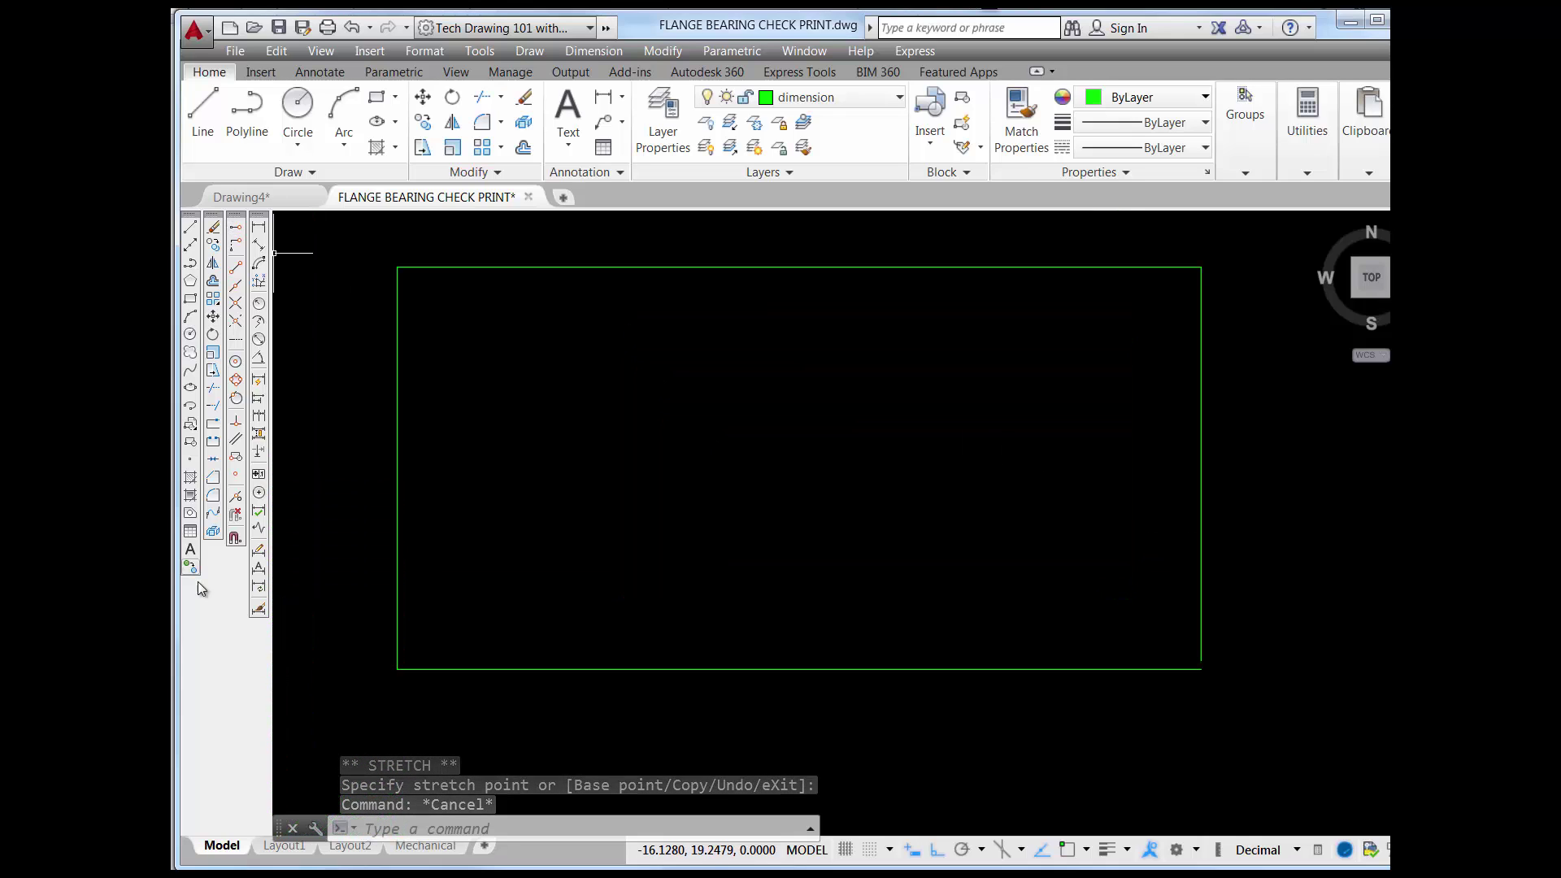
{"action": "left_click", "coordinate": [378, 147]}
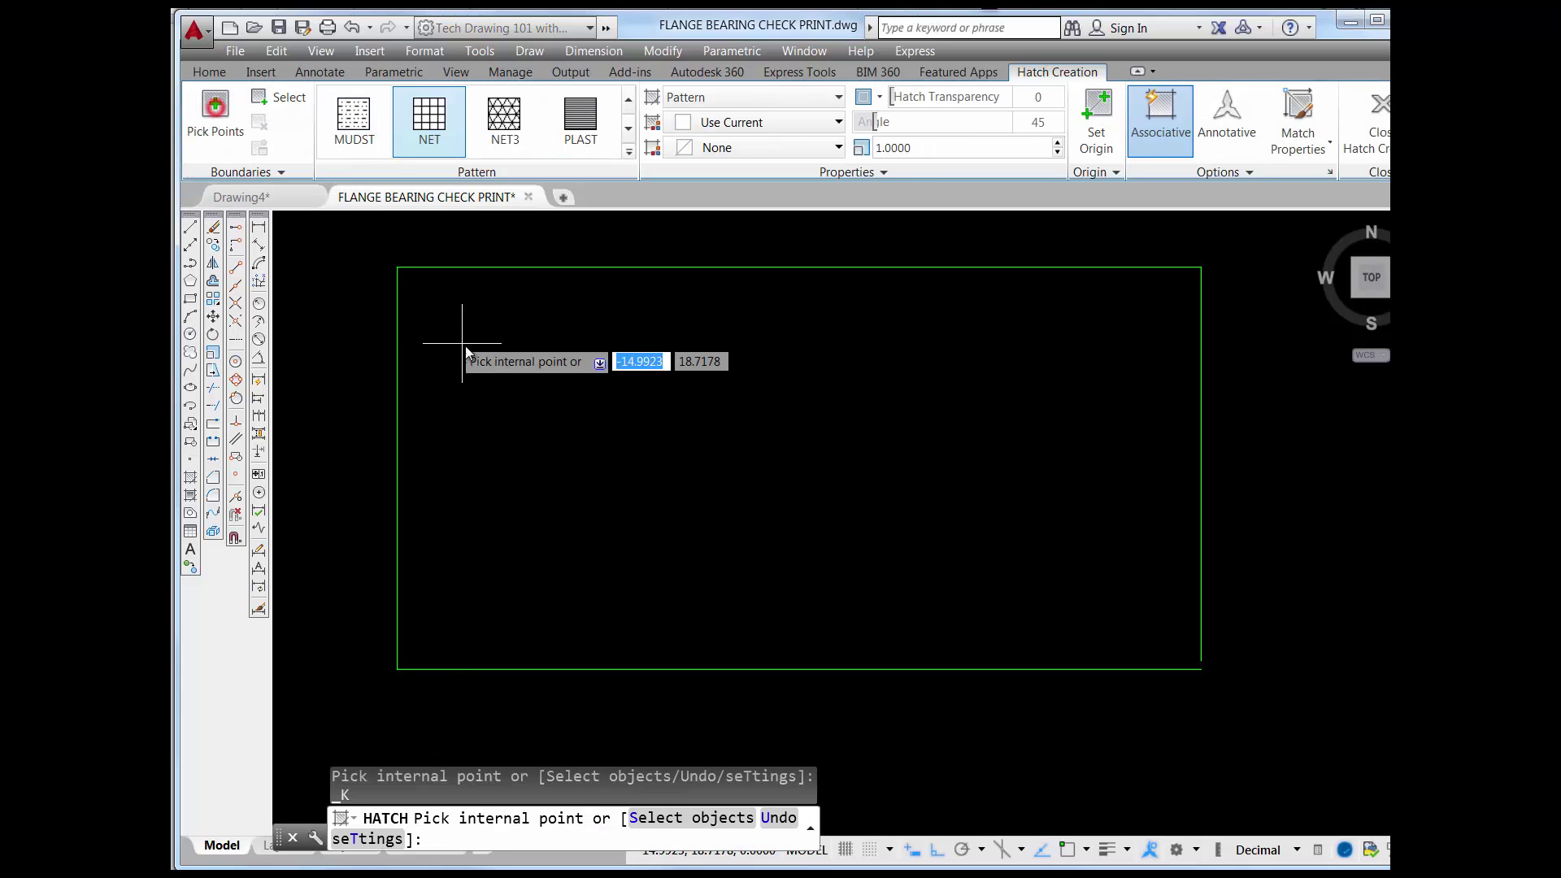
{"action": "left_click", "coordinate": [571, 390]}
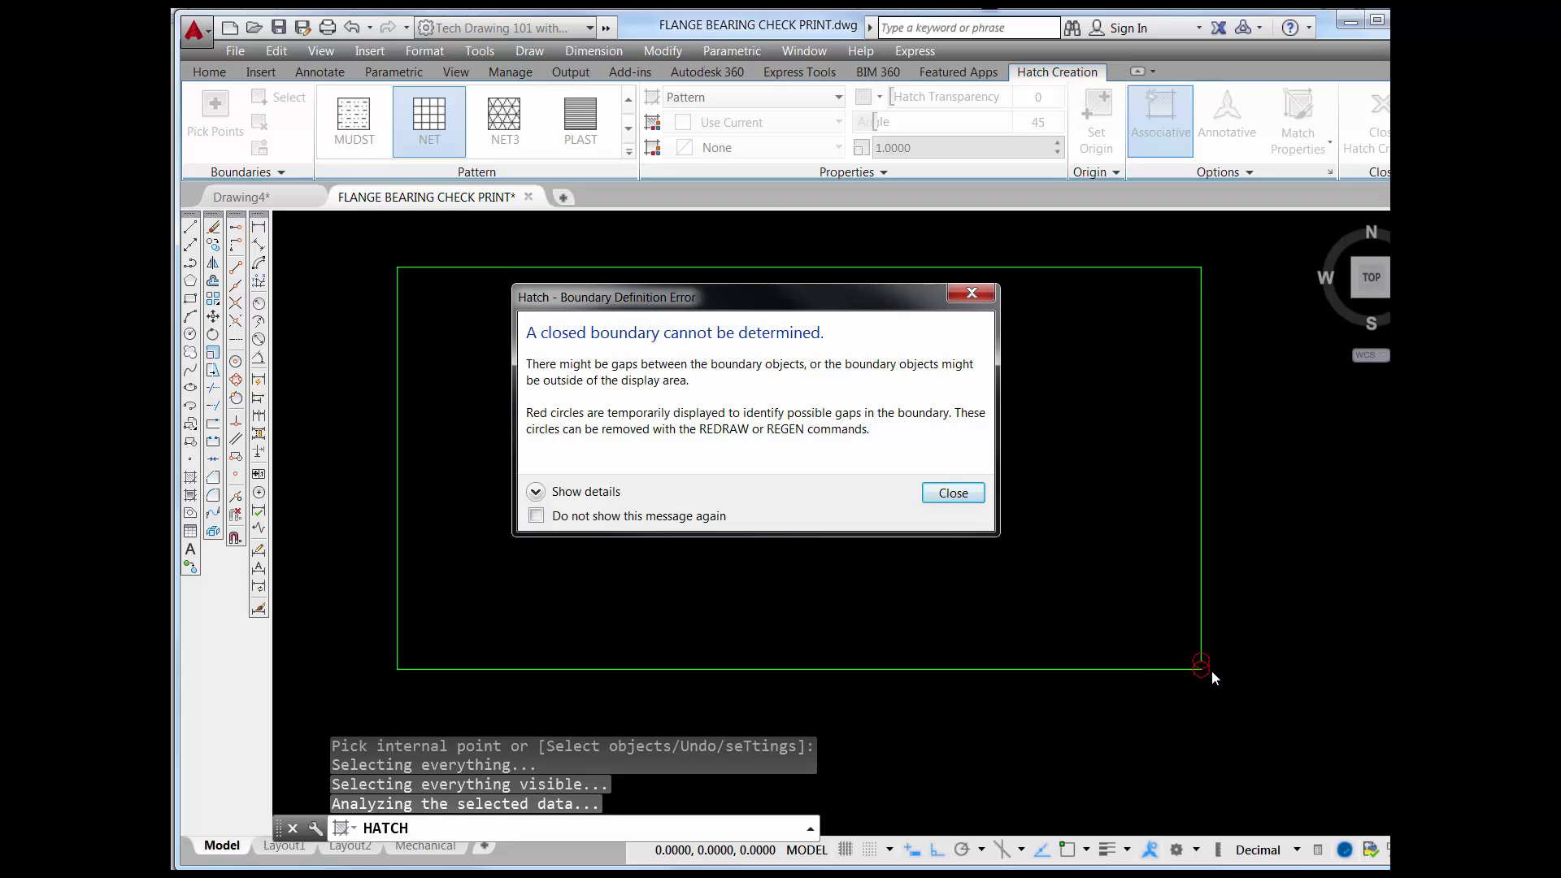
{"action": "left_click", "coordinate": [951, 494]}
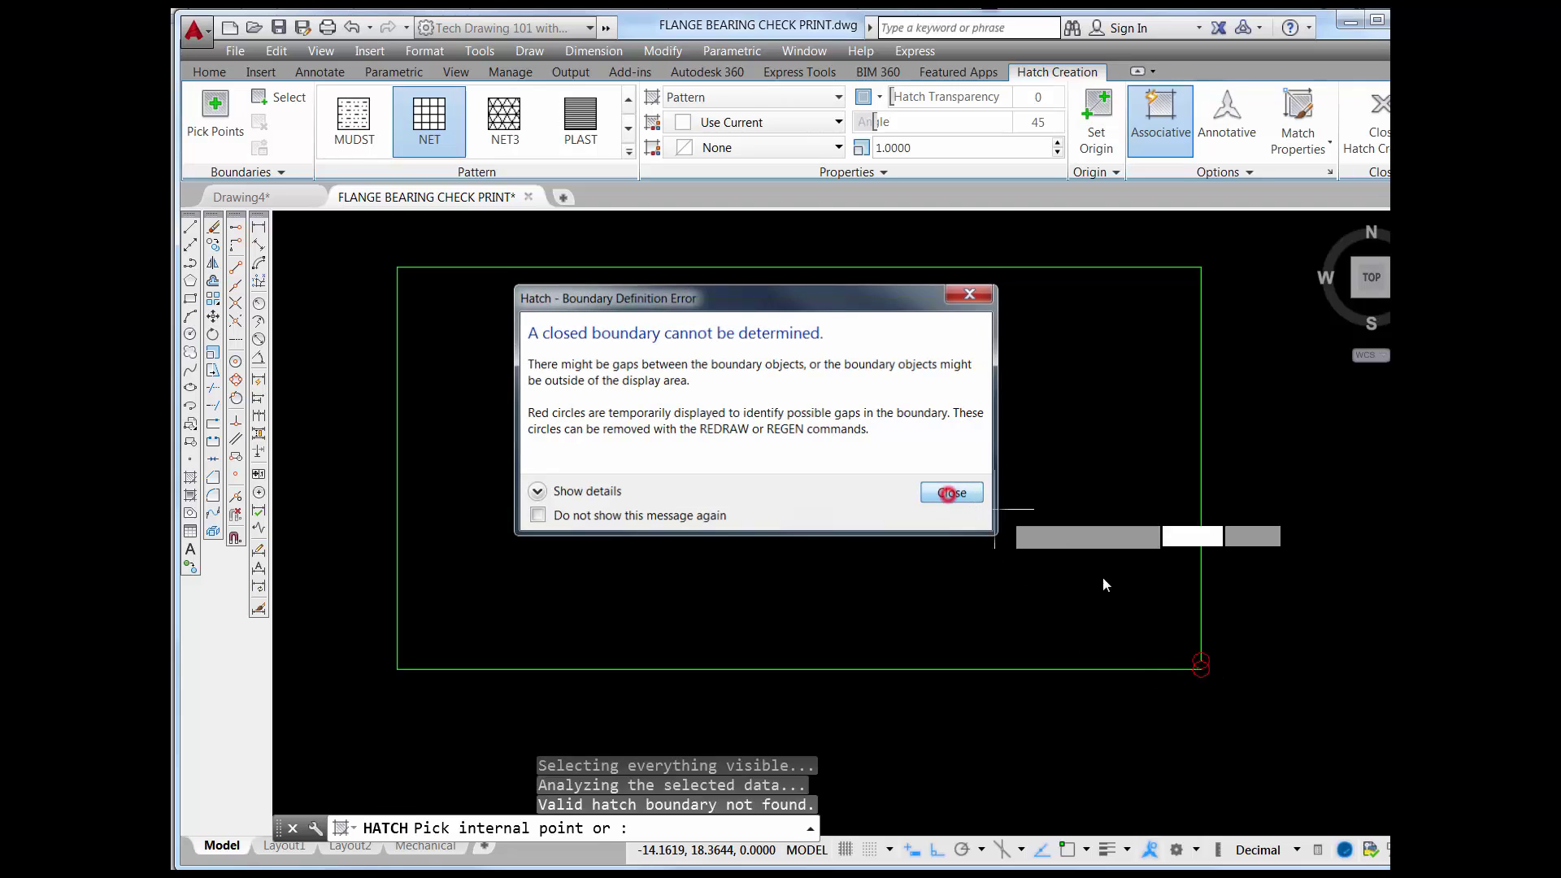
- Examine the circled gap between the line ends at the rectangle's lower-right corner
{"action": "scroll", "coordinate": [1253, 670], "scroll_direction": "up", "scroll_amount": 8}
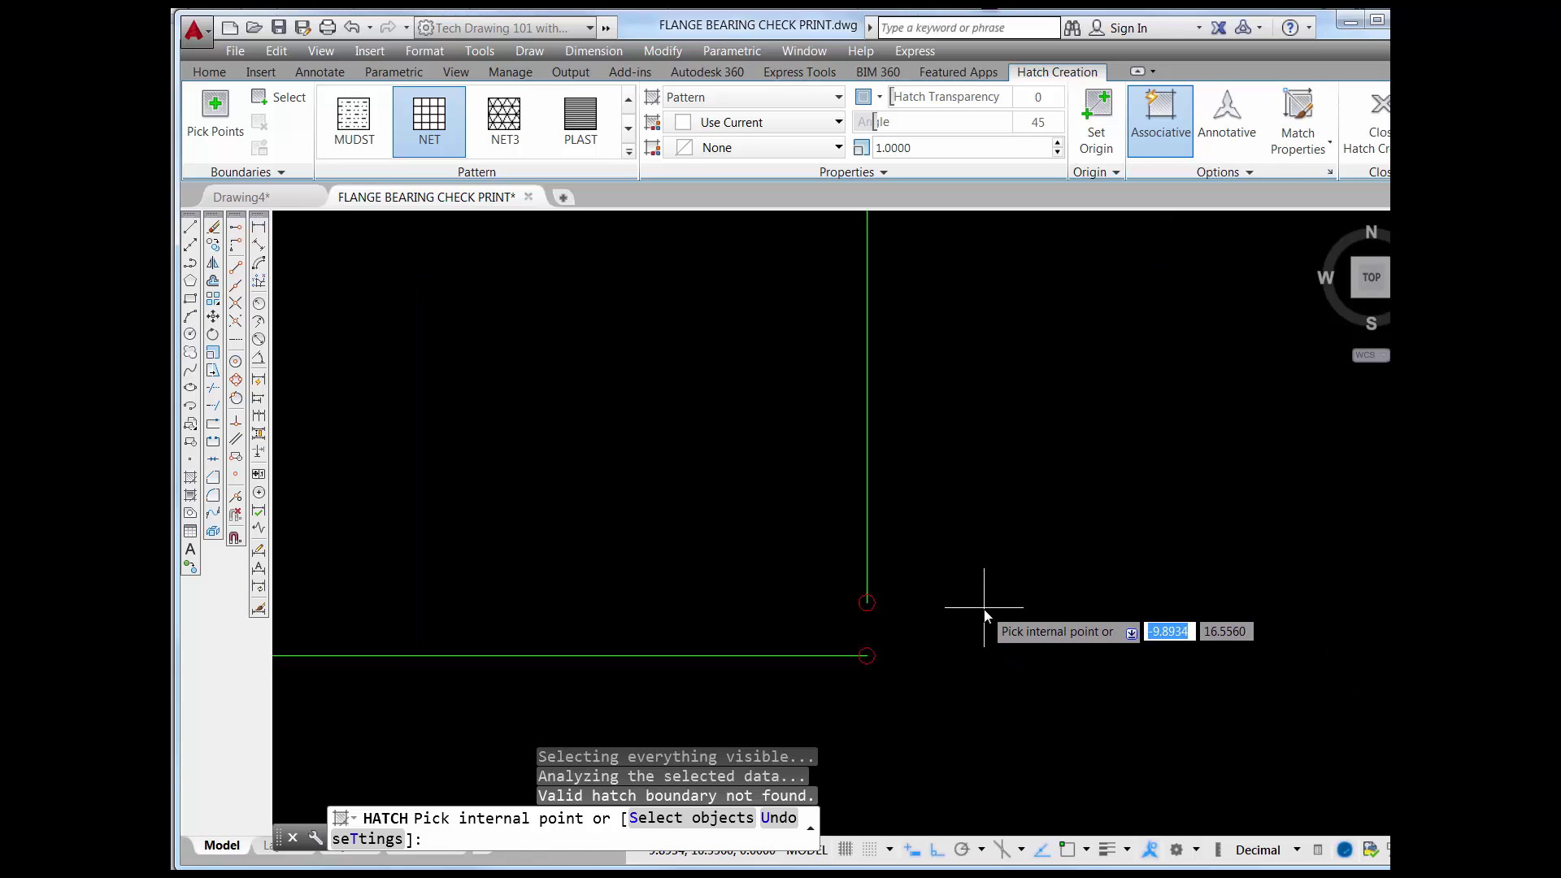
{"action": "scroll", "coordinate": [994, 616], "scroll_direction": "down", "scroll_amount": 2}
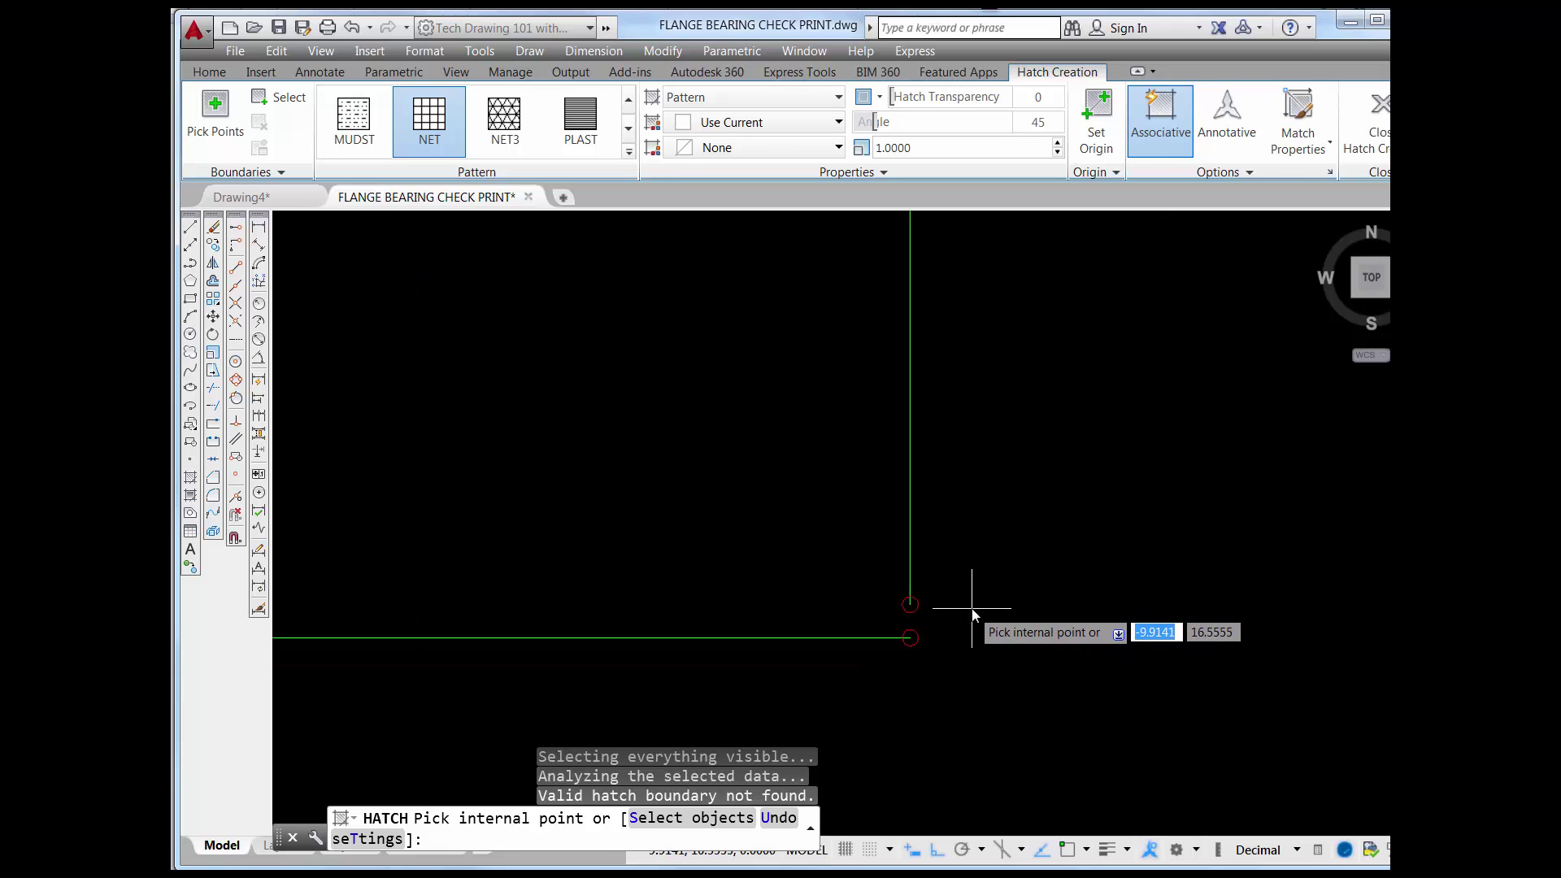
{"action": "scroll", "coordinate": [975, 610], "scroll_direction": "down", "scroll_amount": 2}
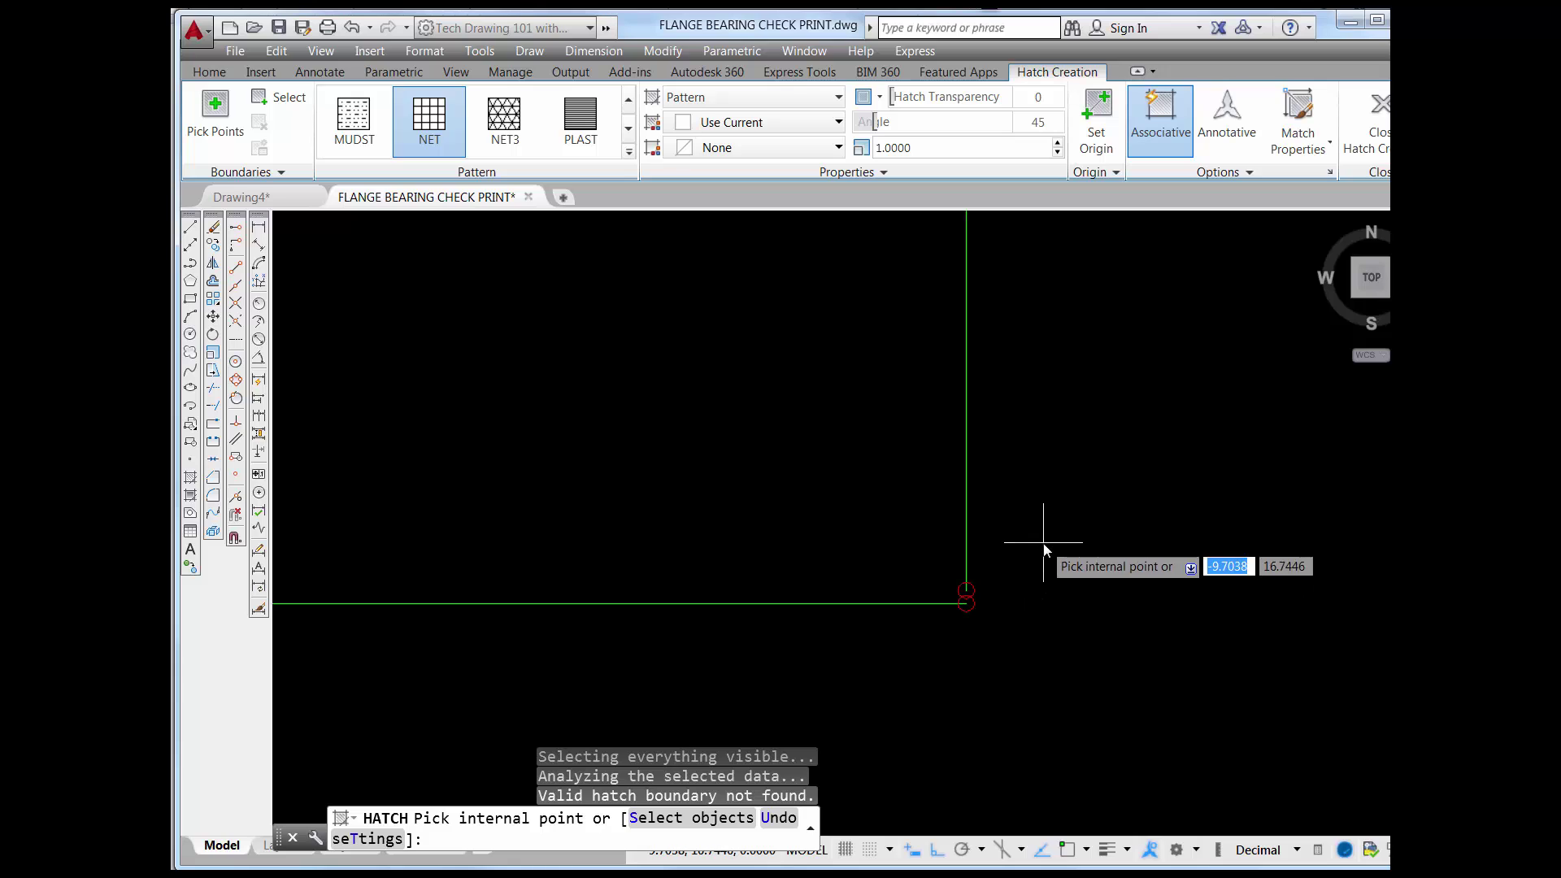
{"action": "scroll", "coordinate": [1010, 563], "scroll_direction": "up", "scroll_amount": 2}
{"action": "middle_click_drag", "start_coordinate": [959, 624], "coordinate": [939, 584]}
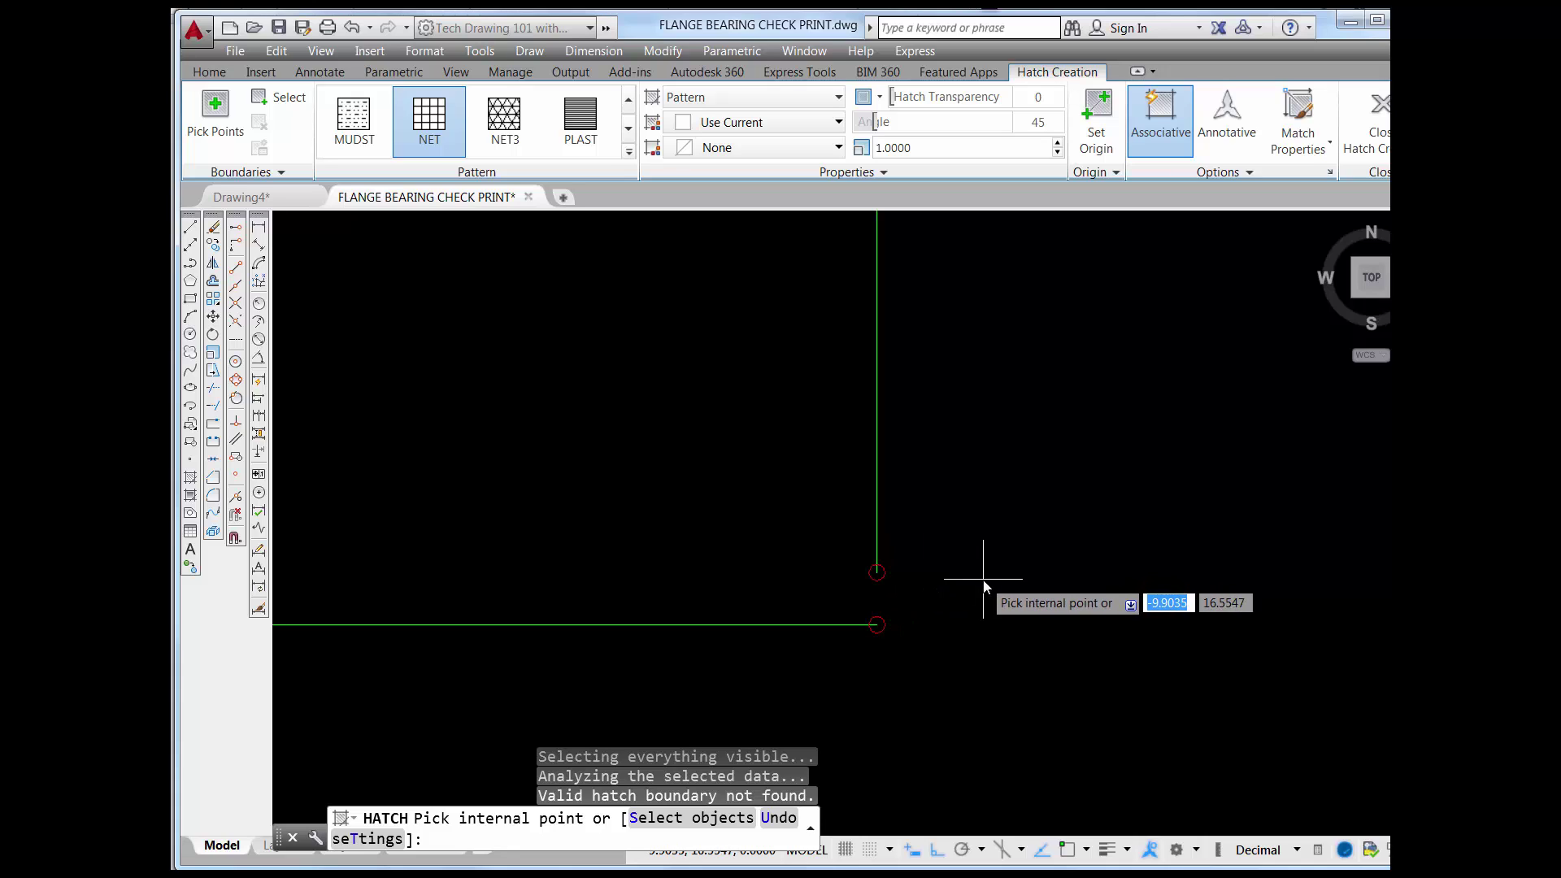
{"action": "scroll", "coordinate": [962, 544], "scroll_direction": "up", "scroll_amount": 2}
{"action": "middle_click_drag", "start_coordinate": [962, 544], "coordinate": [933, 444]}
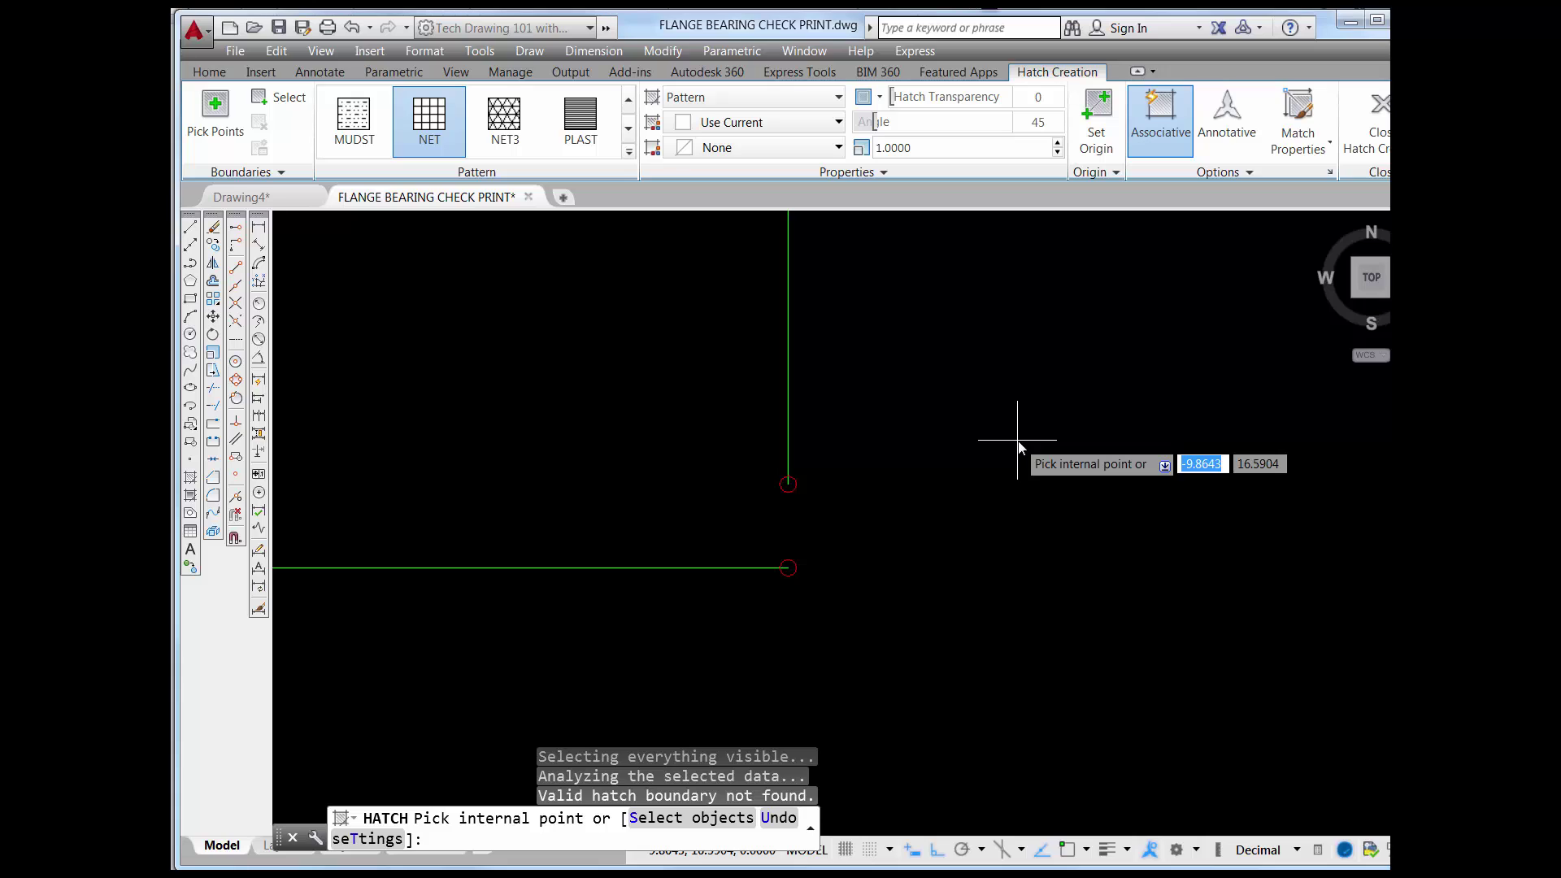
- Cancel the hatch command and regenerate the drawing with RE to clear the red gap markers
{"action": "key", "text": "Escape"}
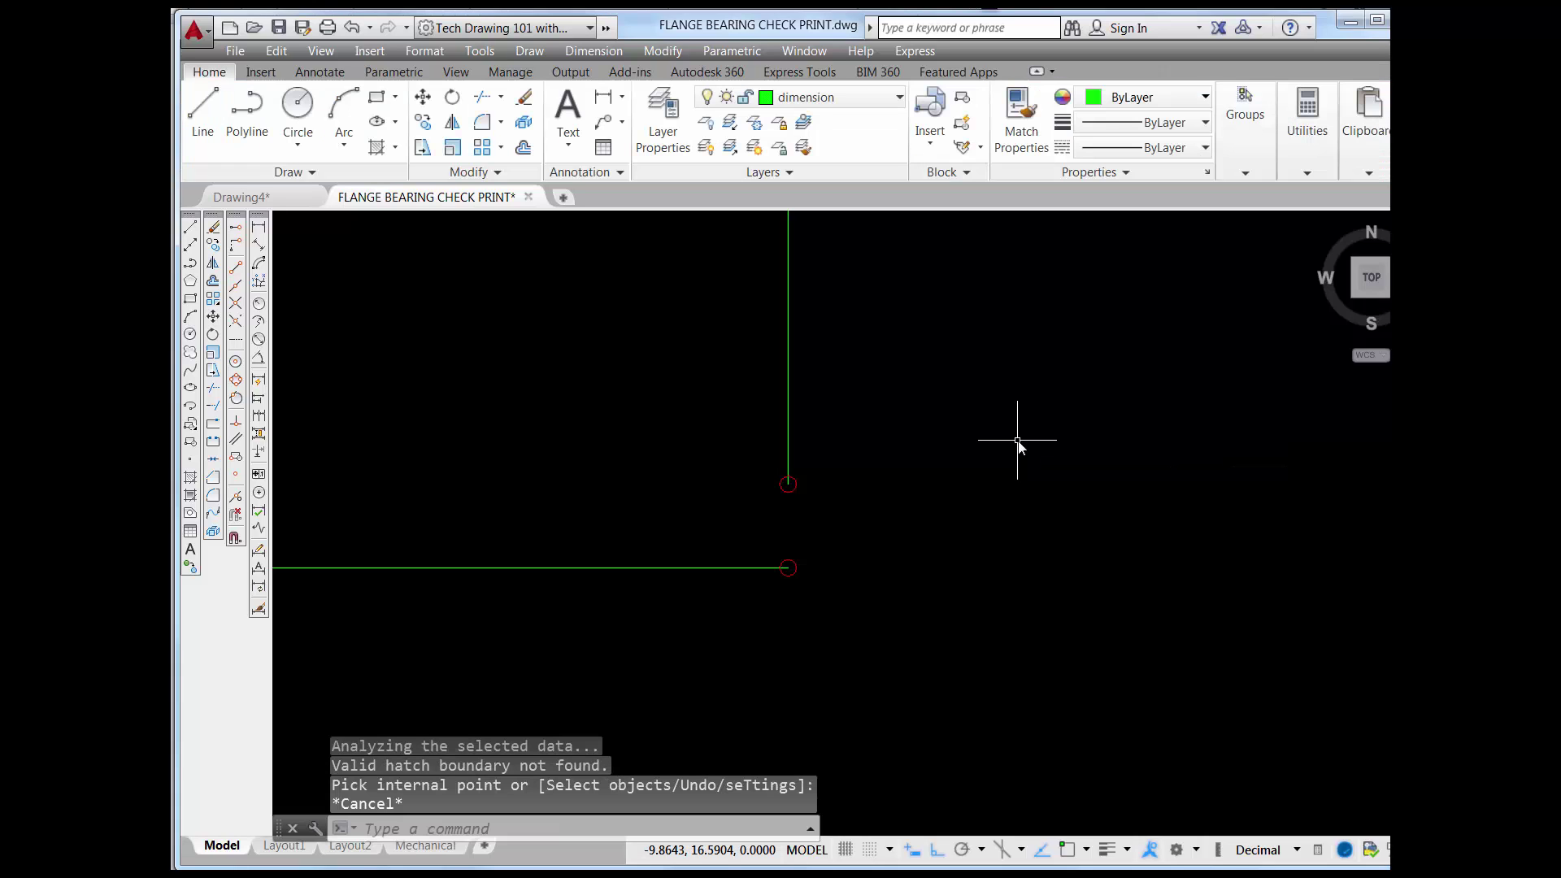
{"action": "type", "text": "re"}
{"action": "key", "text": "Return"}
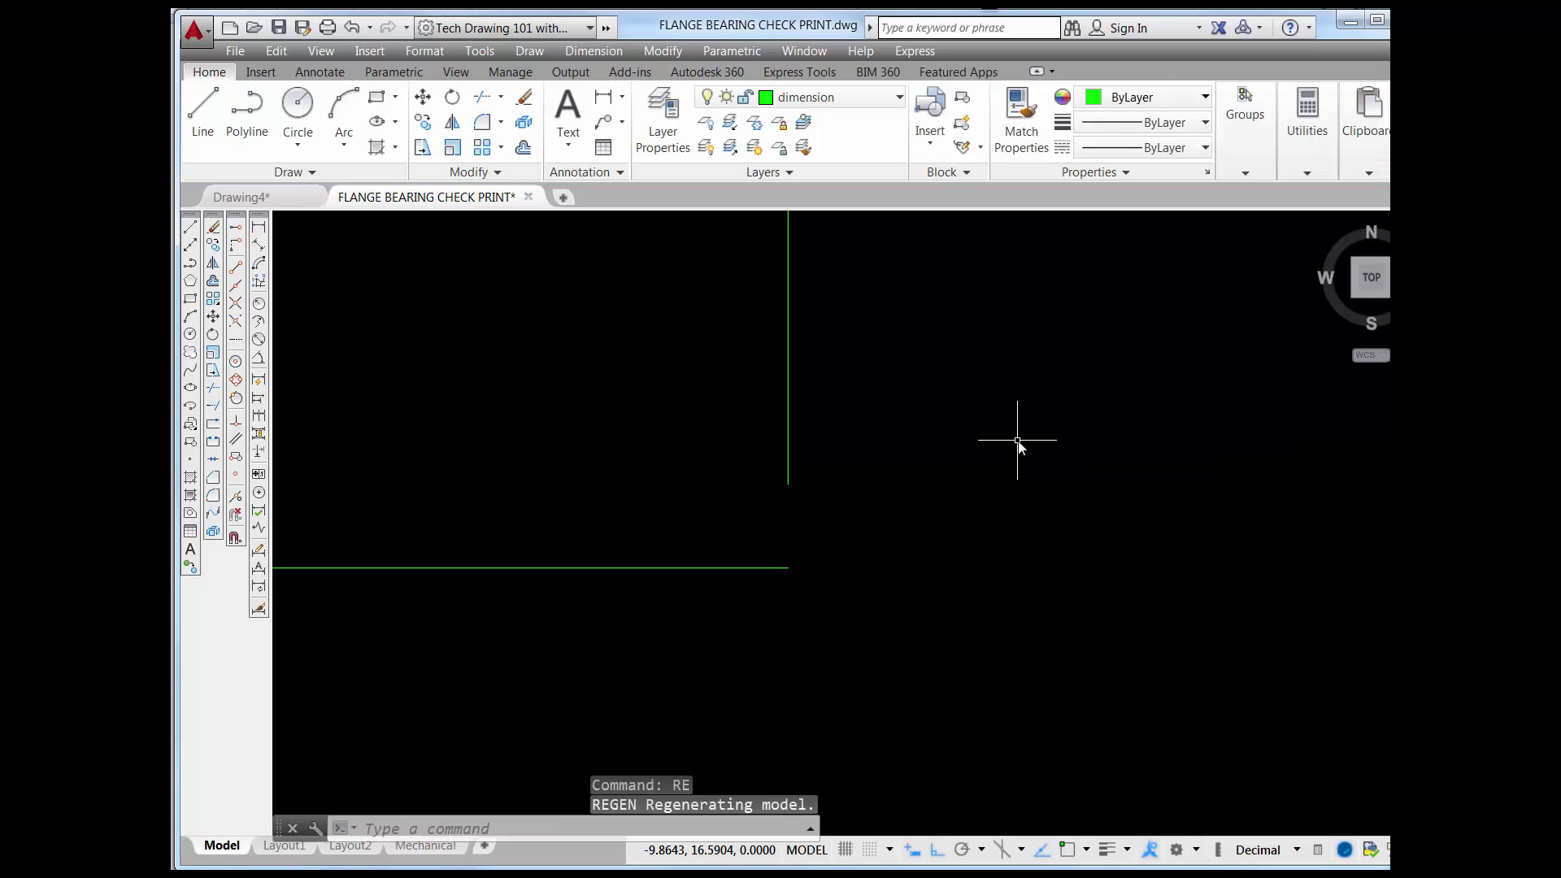
- Turn on object snap and stretch the right line's lower end onto the bottom line's endpoint to close the rectangle's corner
{"action": "left_click", "coordinate": [789, 460]}
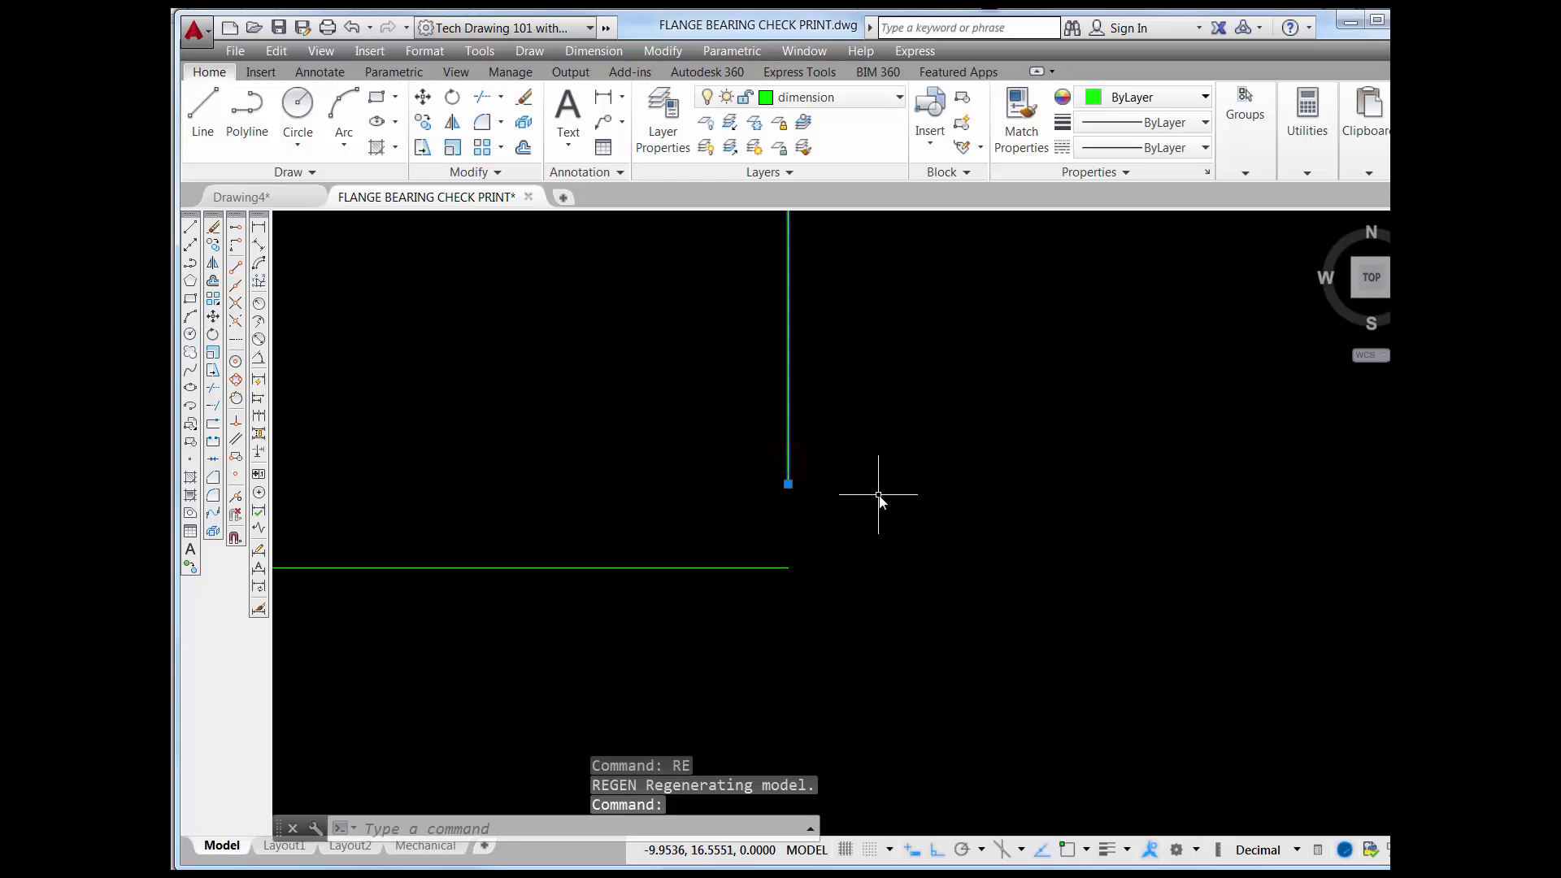
{"action": "left_click", "coordinate": [788, 484]}
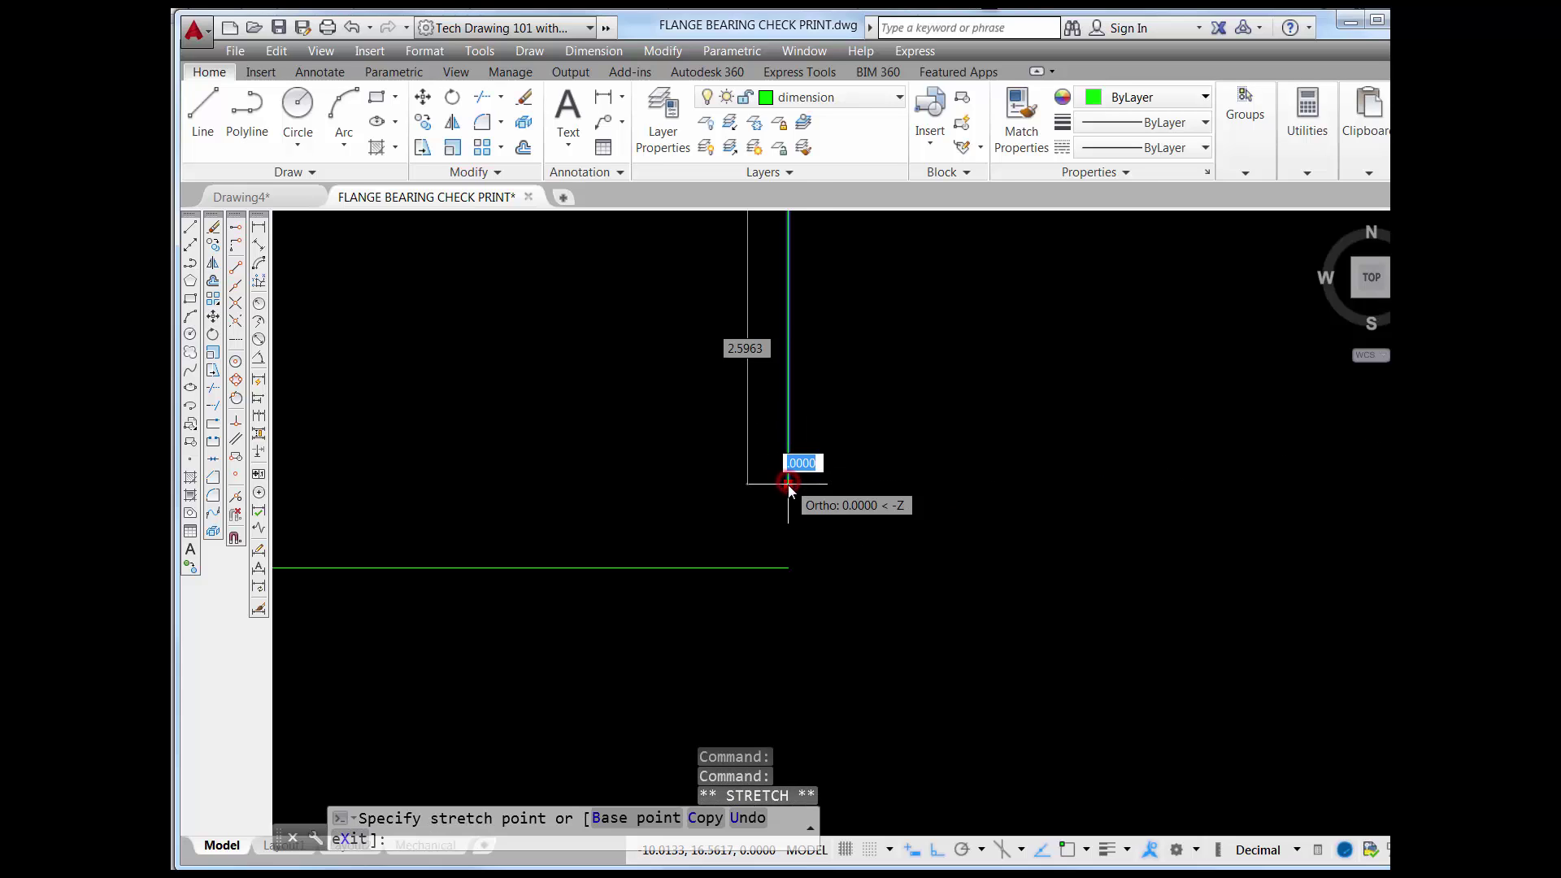
{"action": "left_click", "coordinate": [790, 574]}
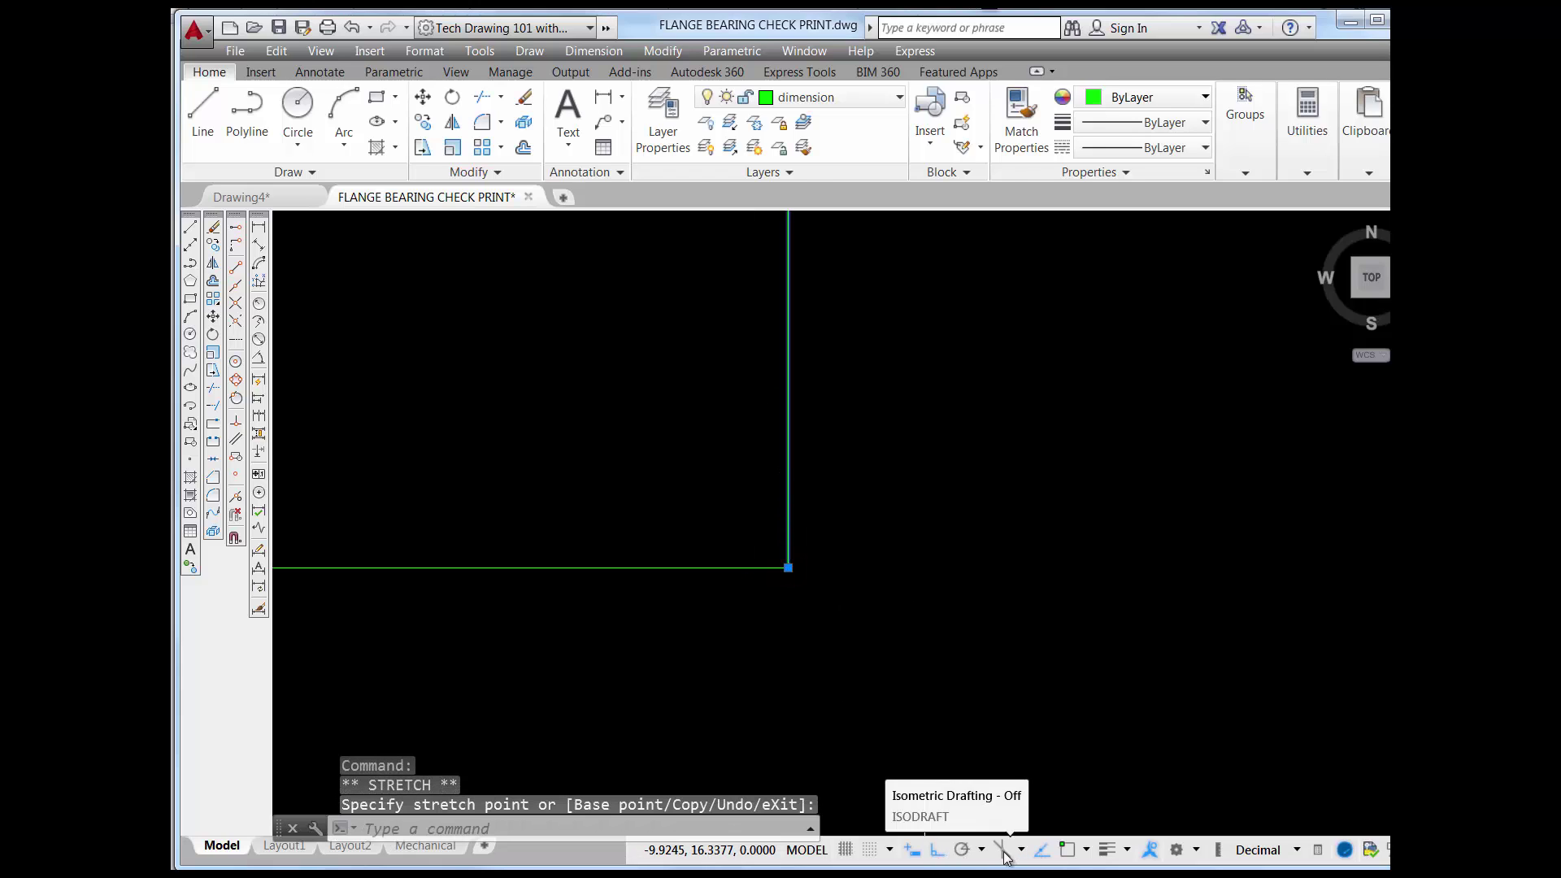
{"action": "left_click", "coordinate": [1067, 849]}
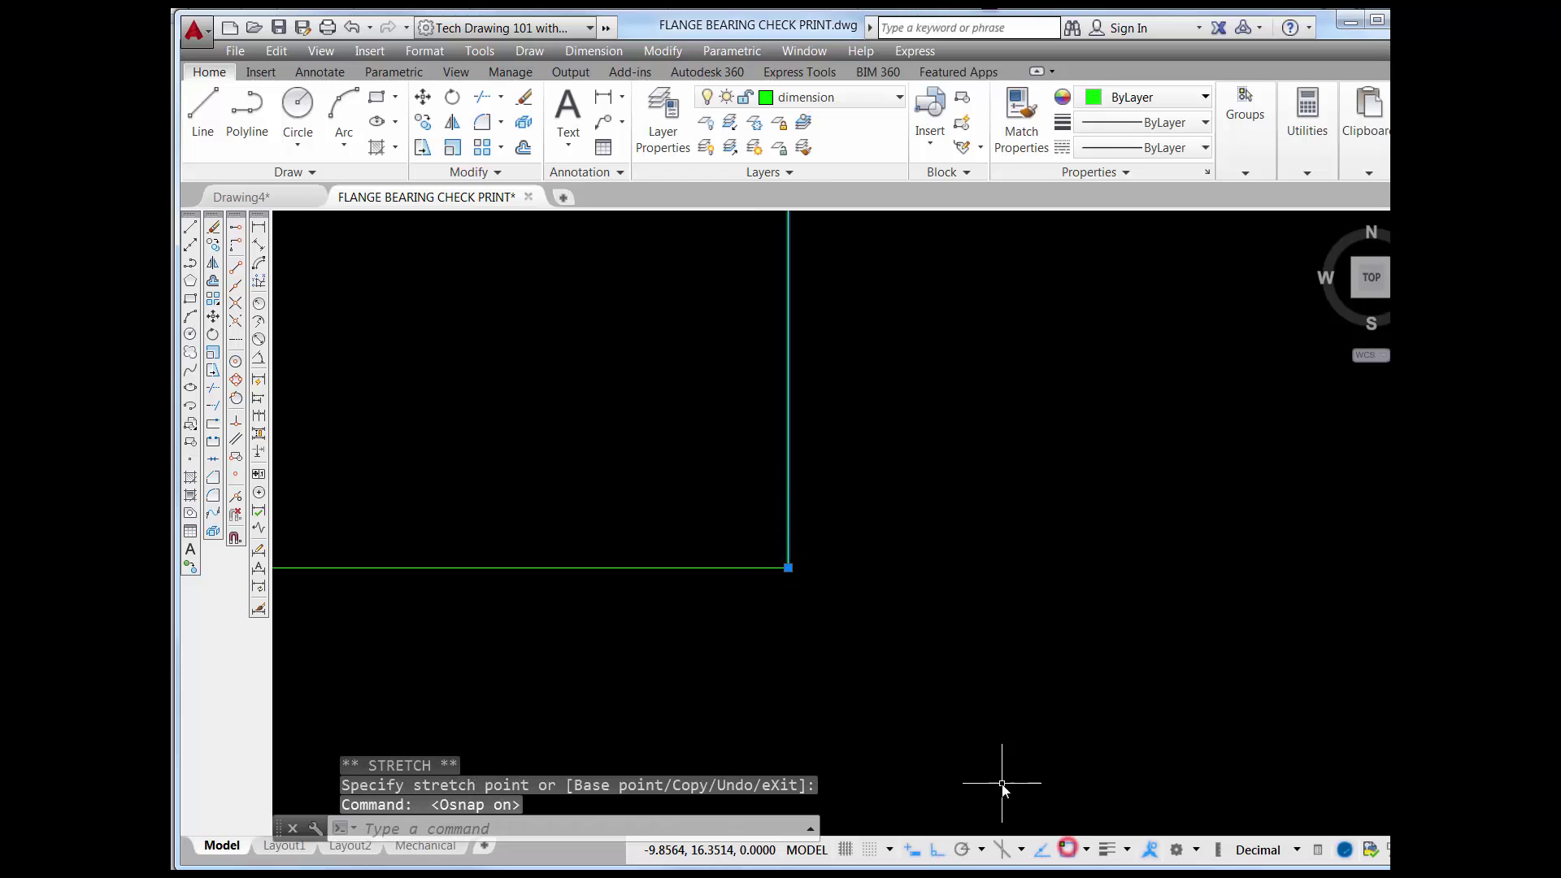
{"action": "left_click", "coordinate": [789, 568]}
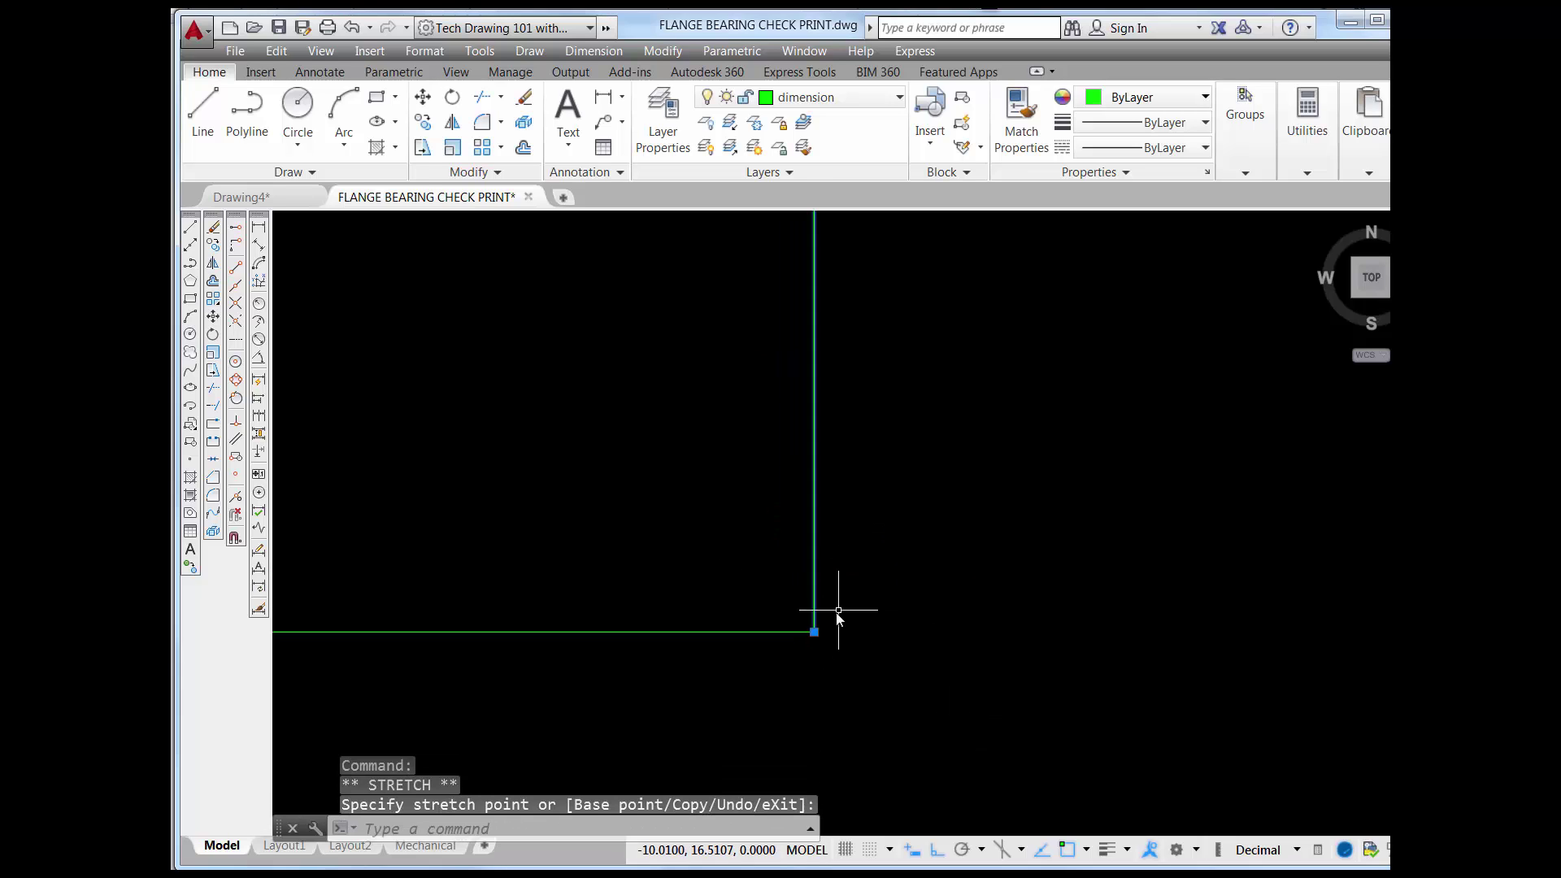
- Undo the corner stretch and join the rectangle's bottom and right lines with a Fillet of radius 0
{"action": "key", "text": "Escape"}
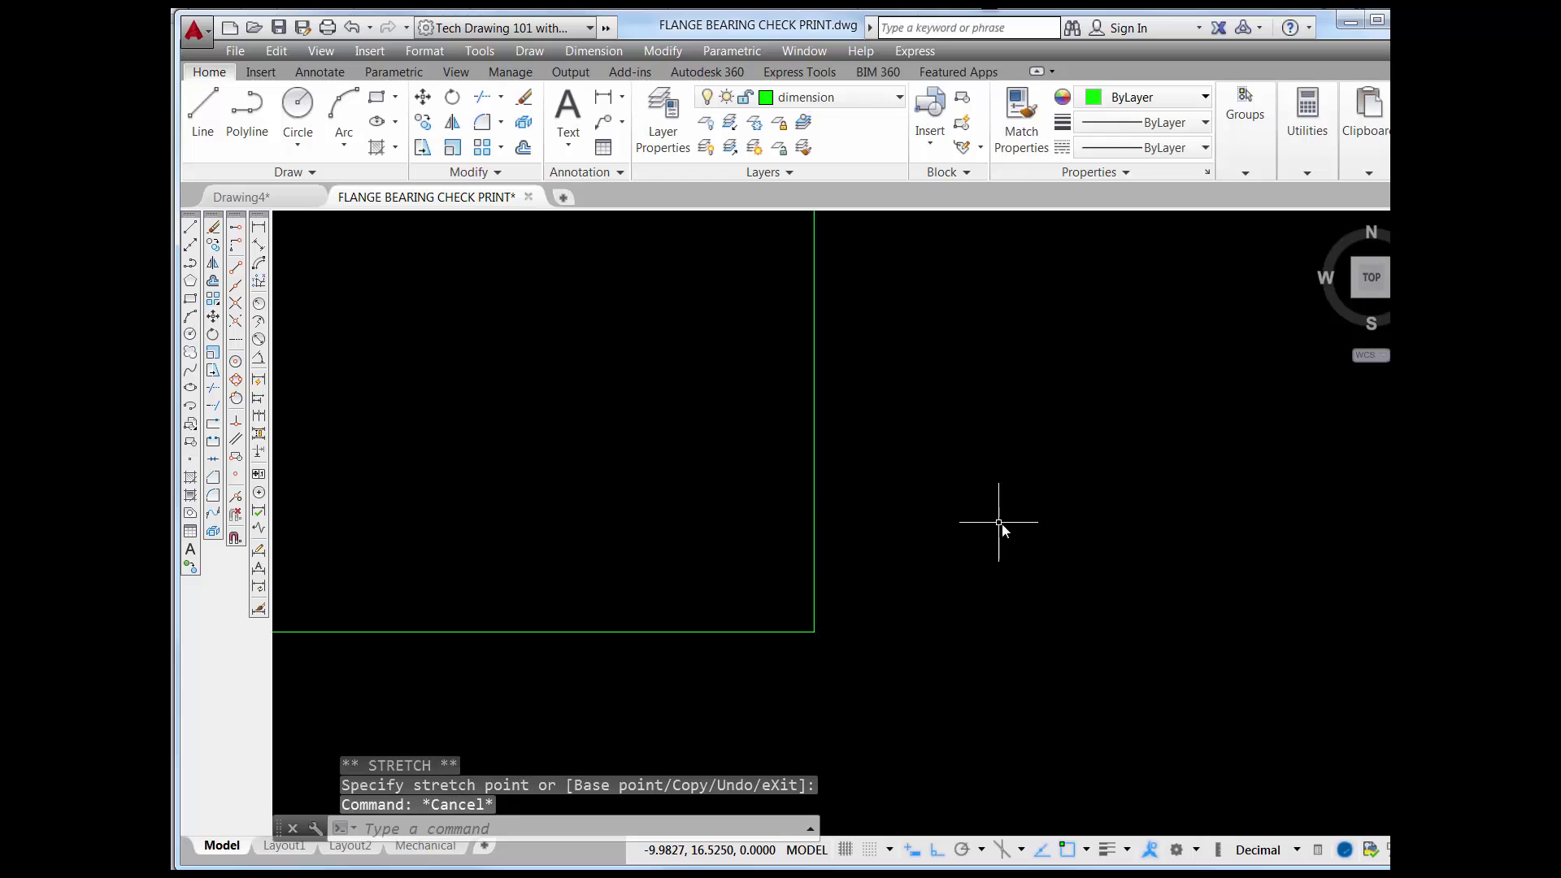
{"action": "left_click", "coordinate": [352, 29]}
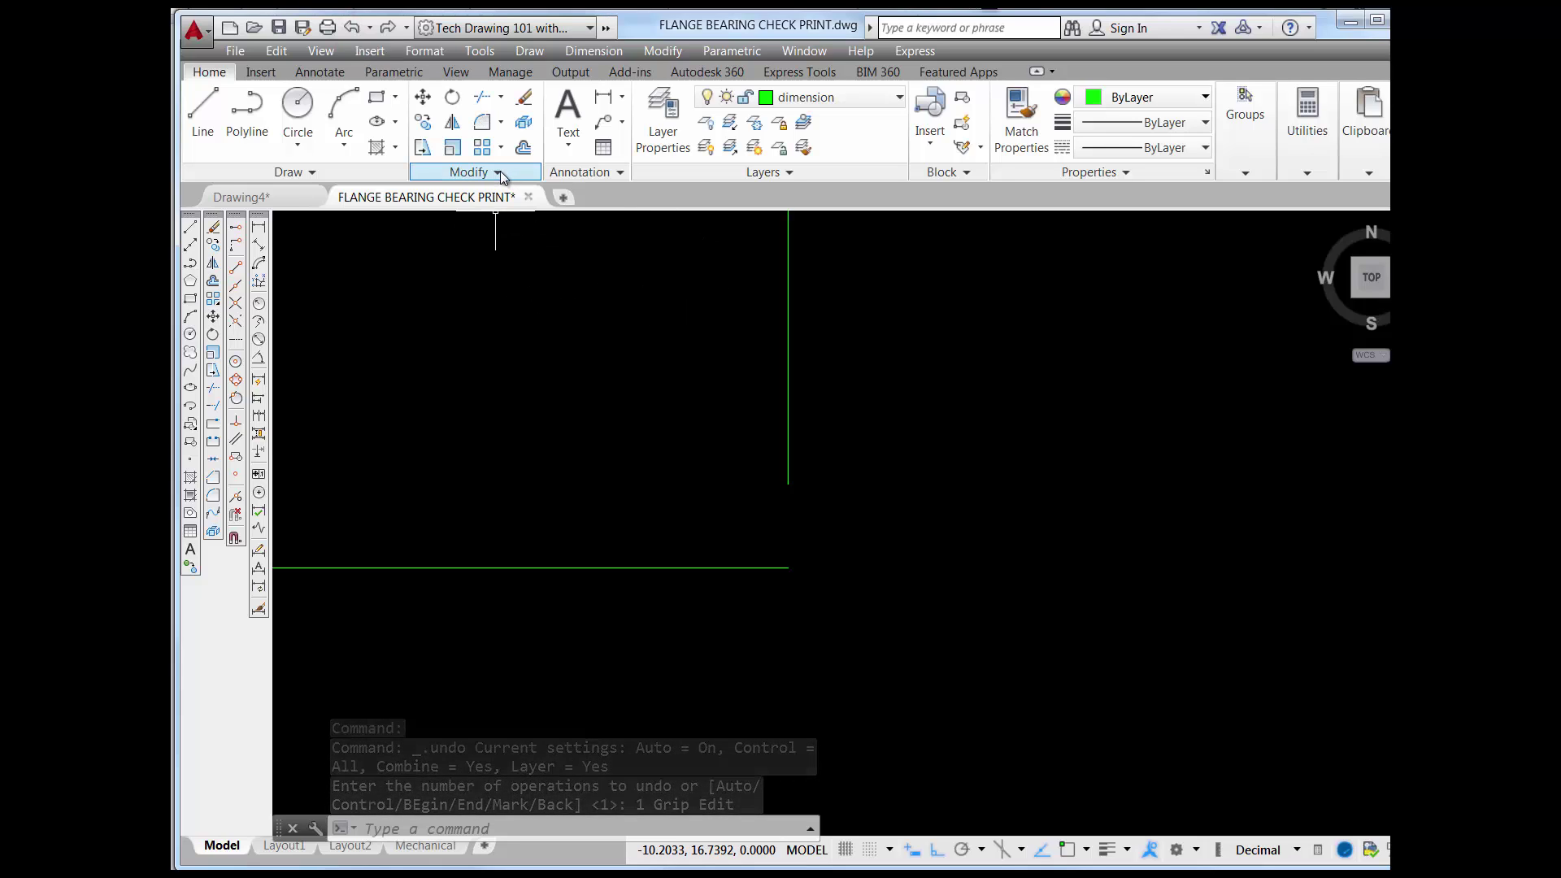
{"action": "left_click", "coordinate": [484, 128]}
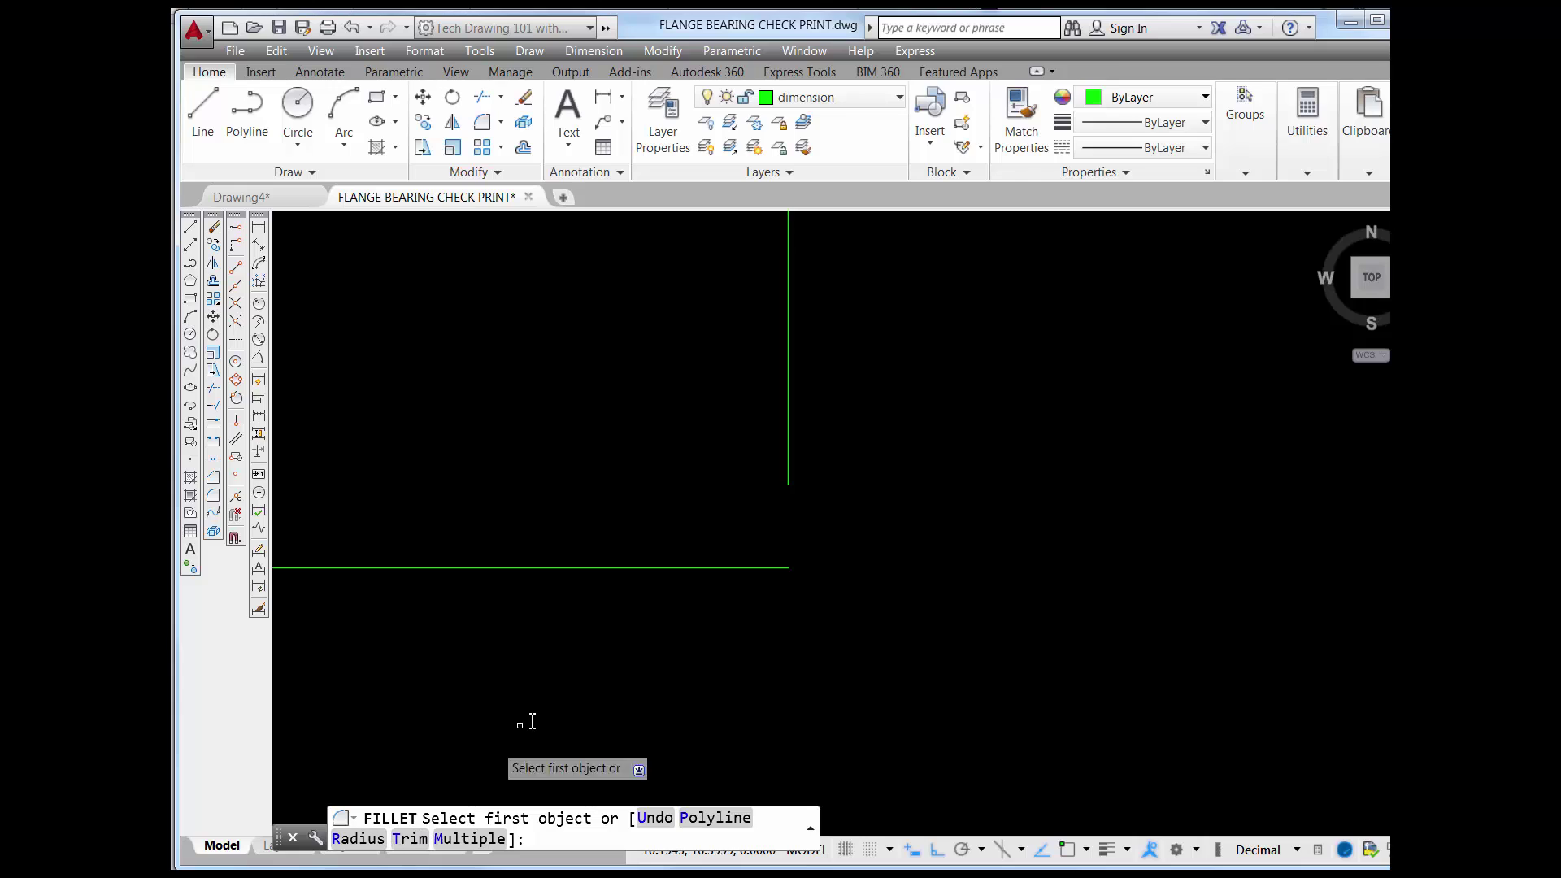
{"action": "key", "text": "Return"}
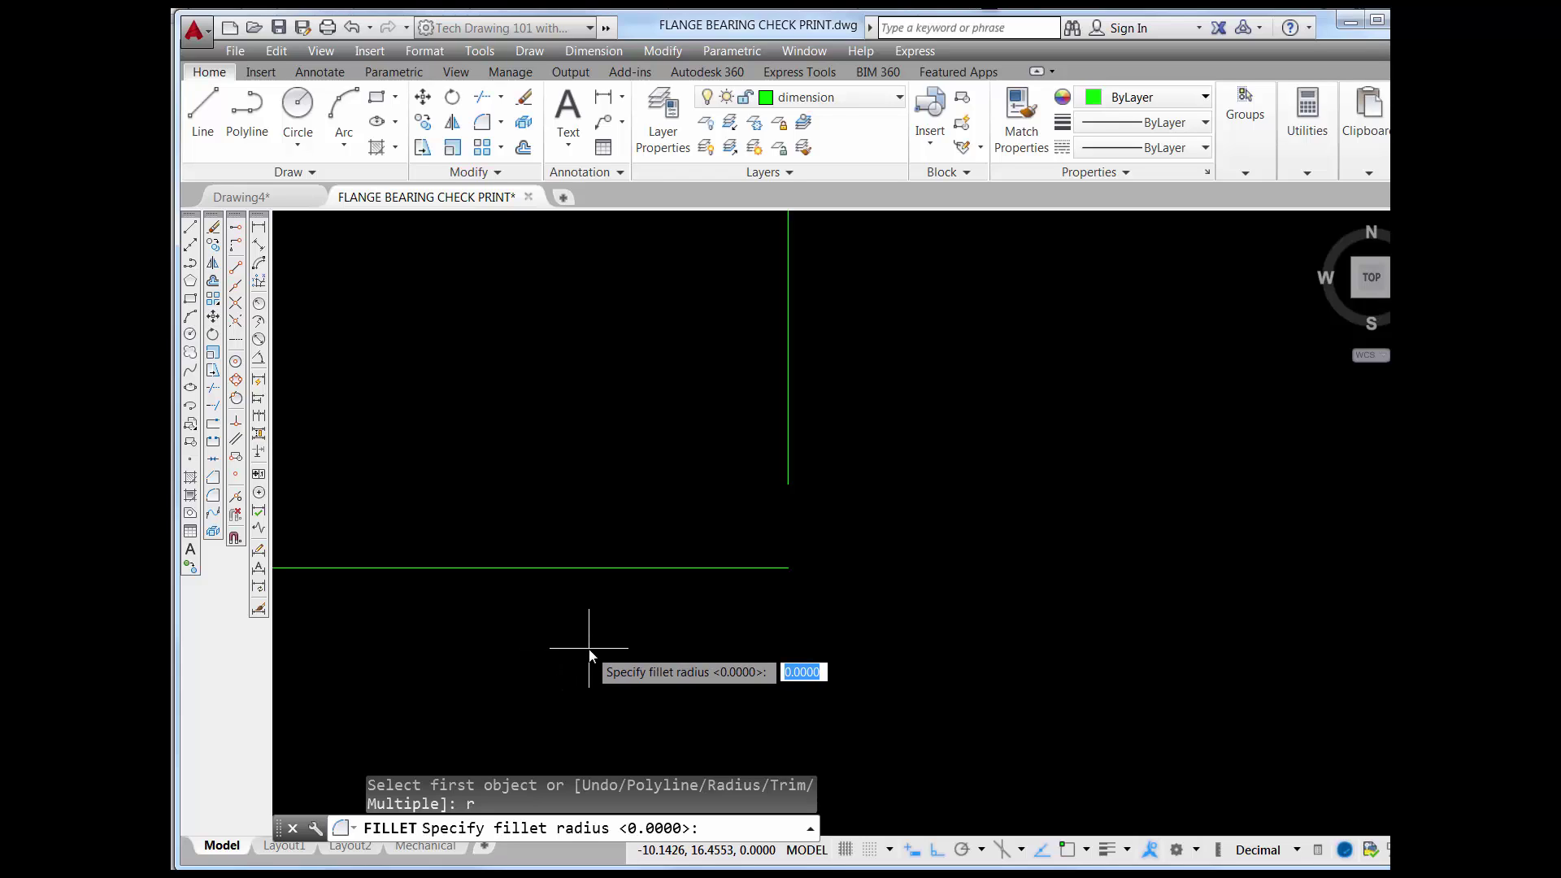
{"action": "key", "text": "Return"}
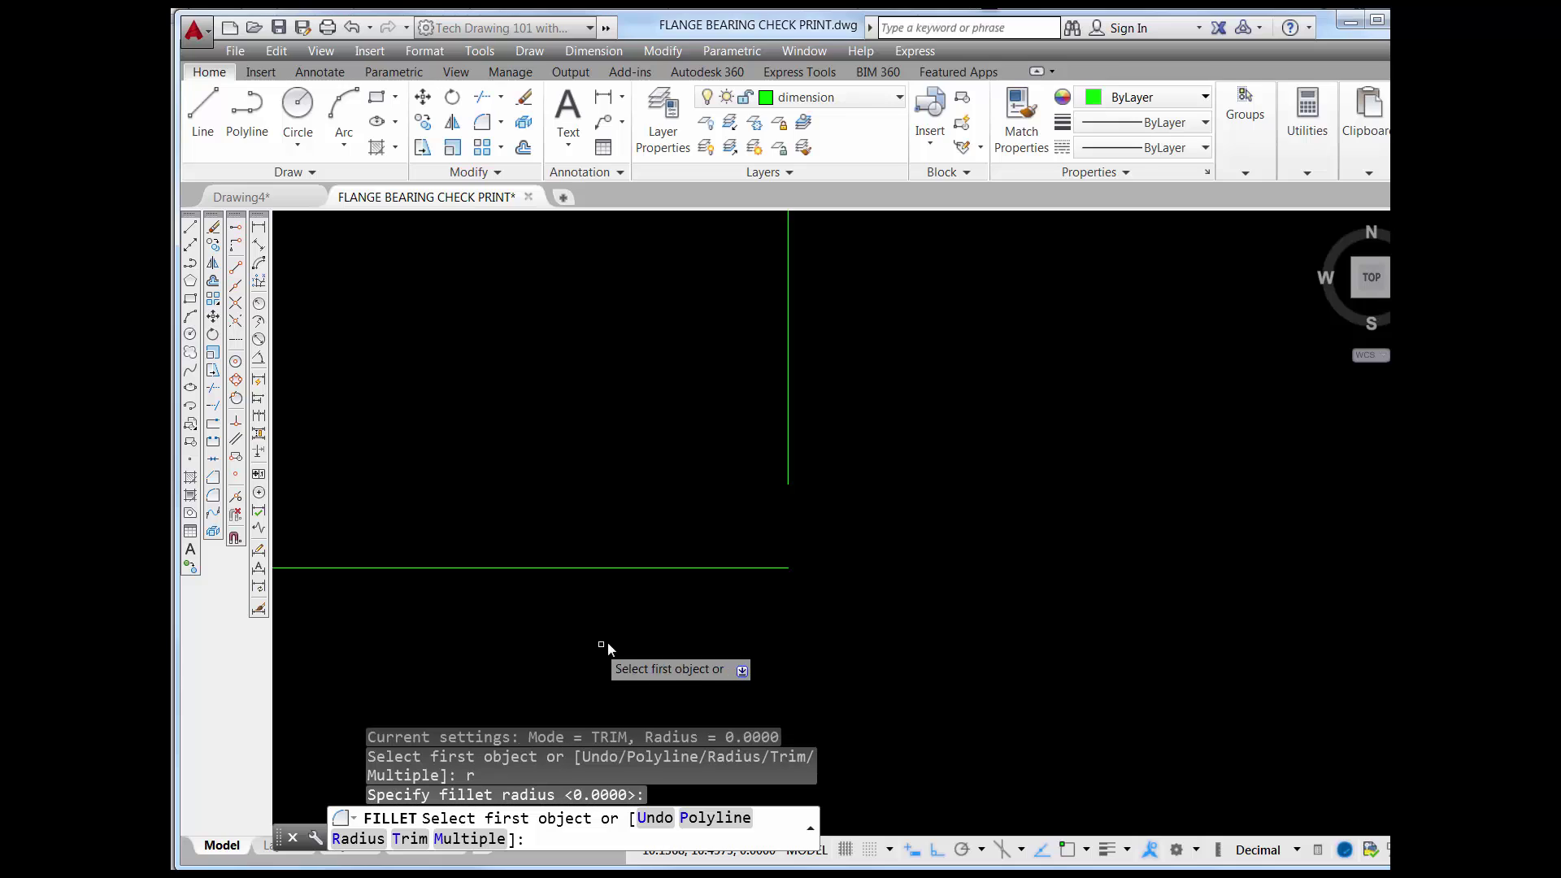
{"action": "left_click", "coordinate": [706, 569]}
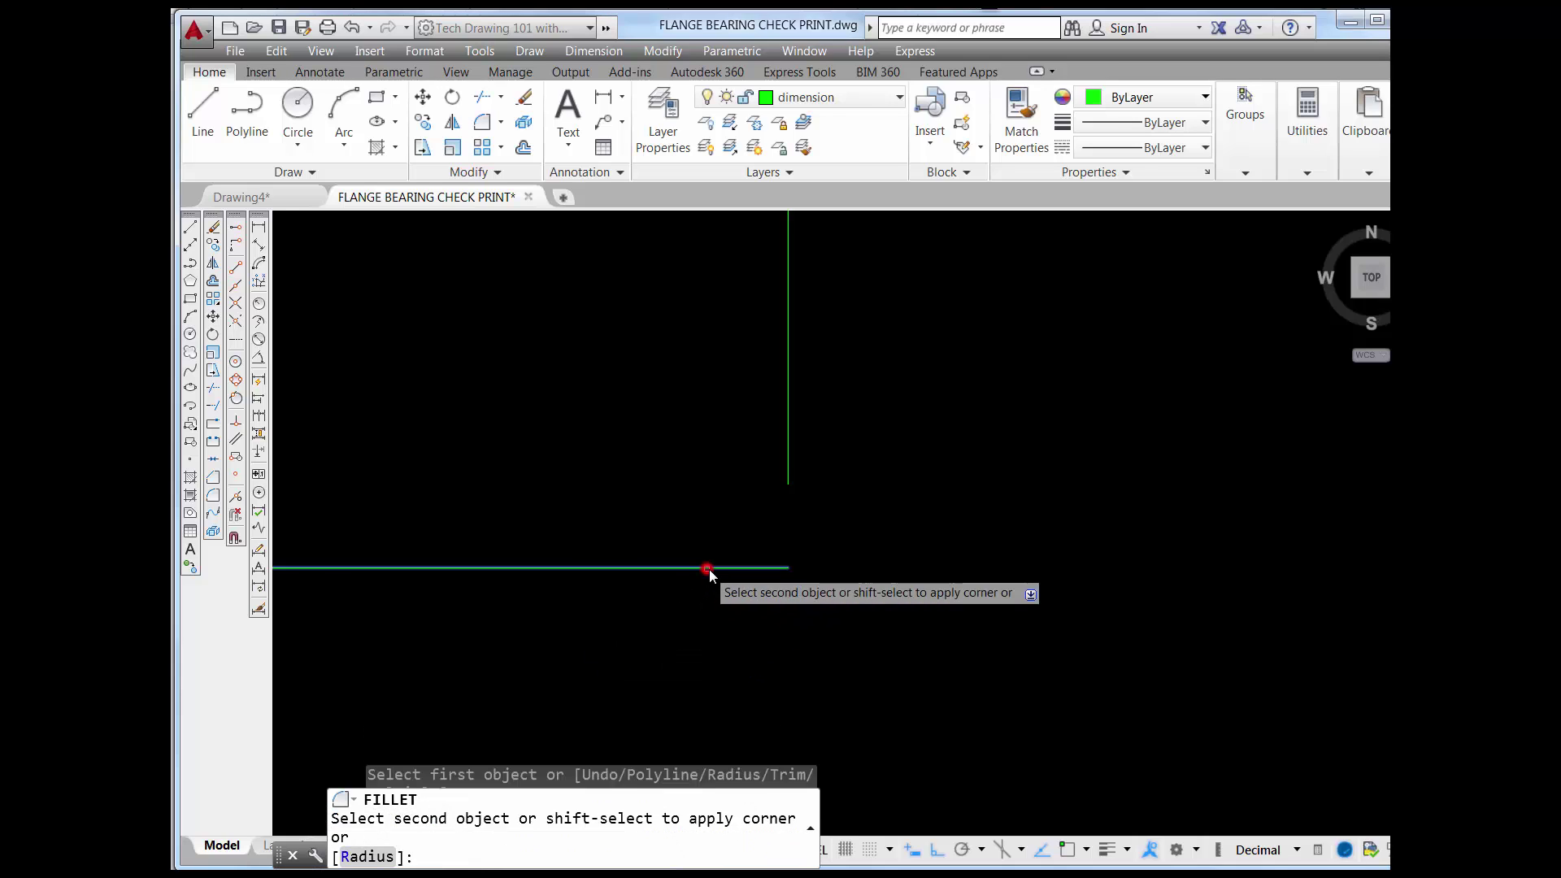
{"action": "left_click", "coordinate": [788, 461]}
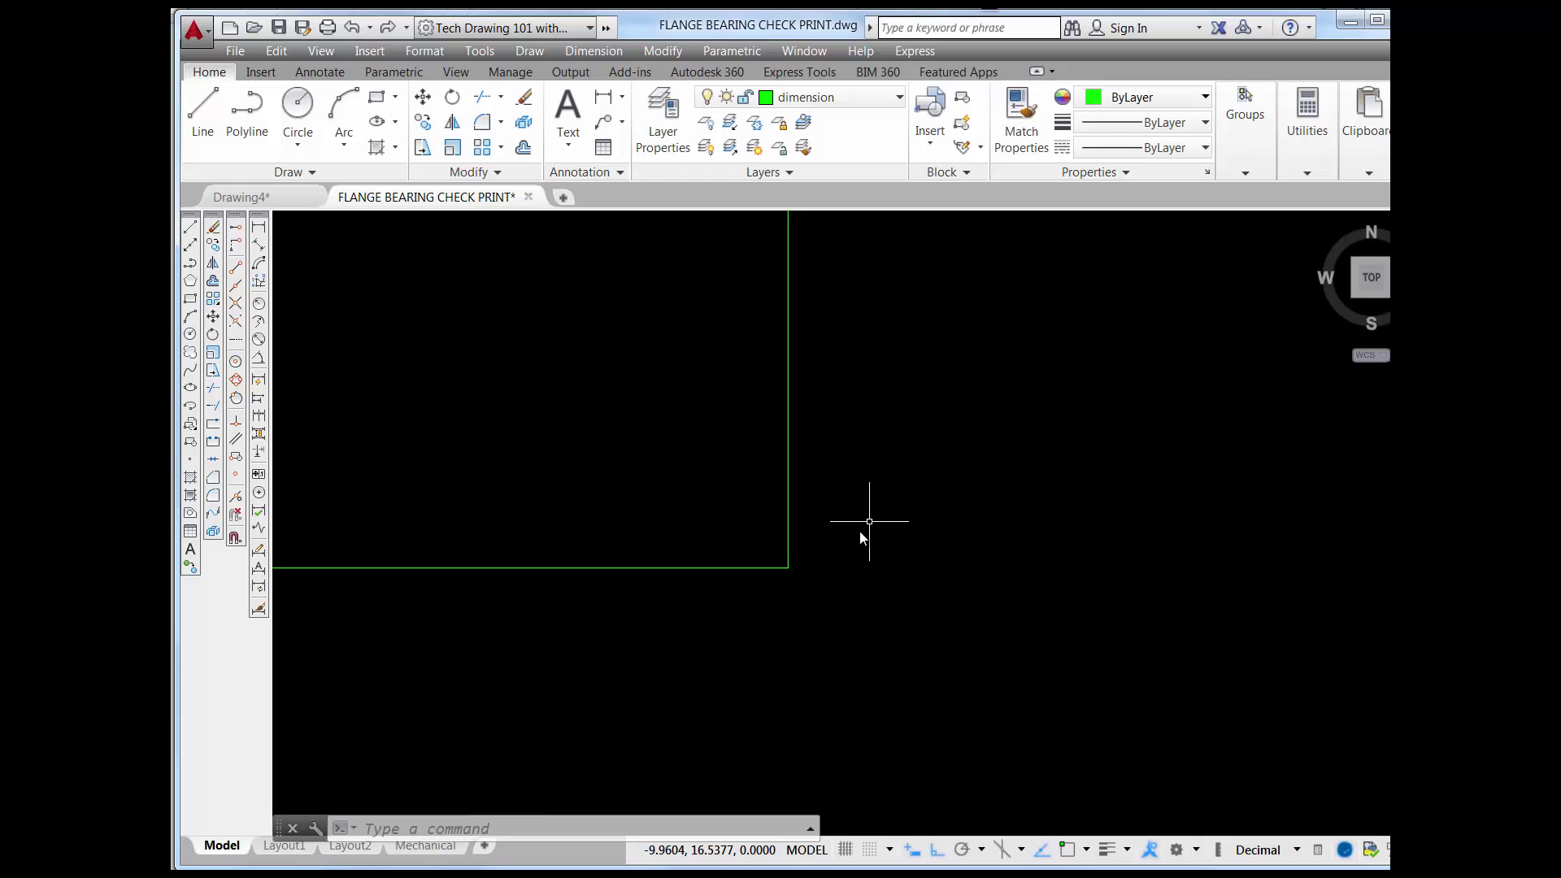
- Examine the closed lower-right corner up close and then the rectangle's whole outline
{"action": "scroll", "coordinate": [813, 585], "scroll_direction": "up", "scroll_amount": 4}
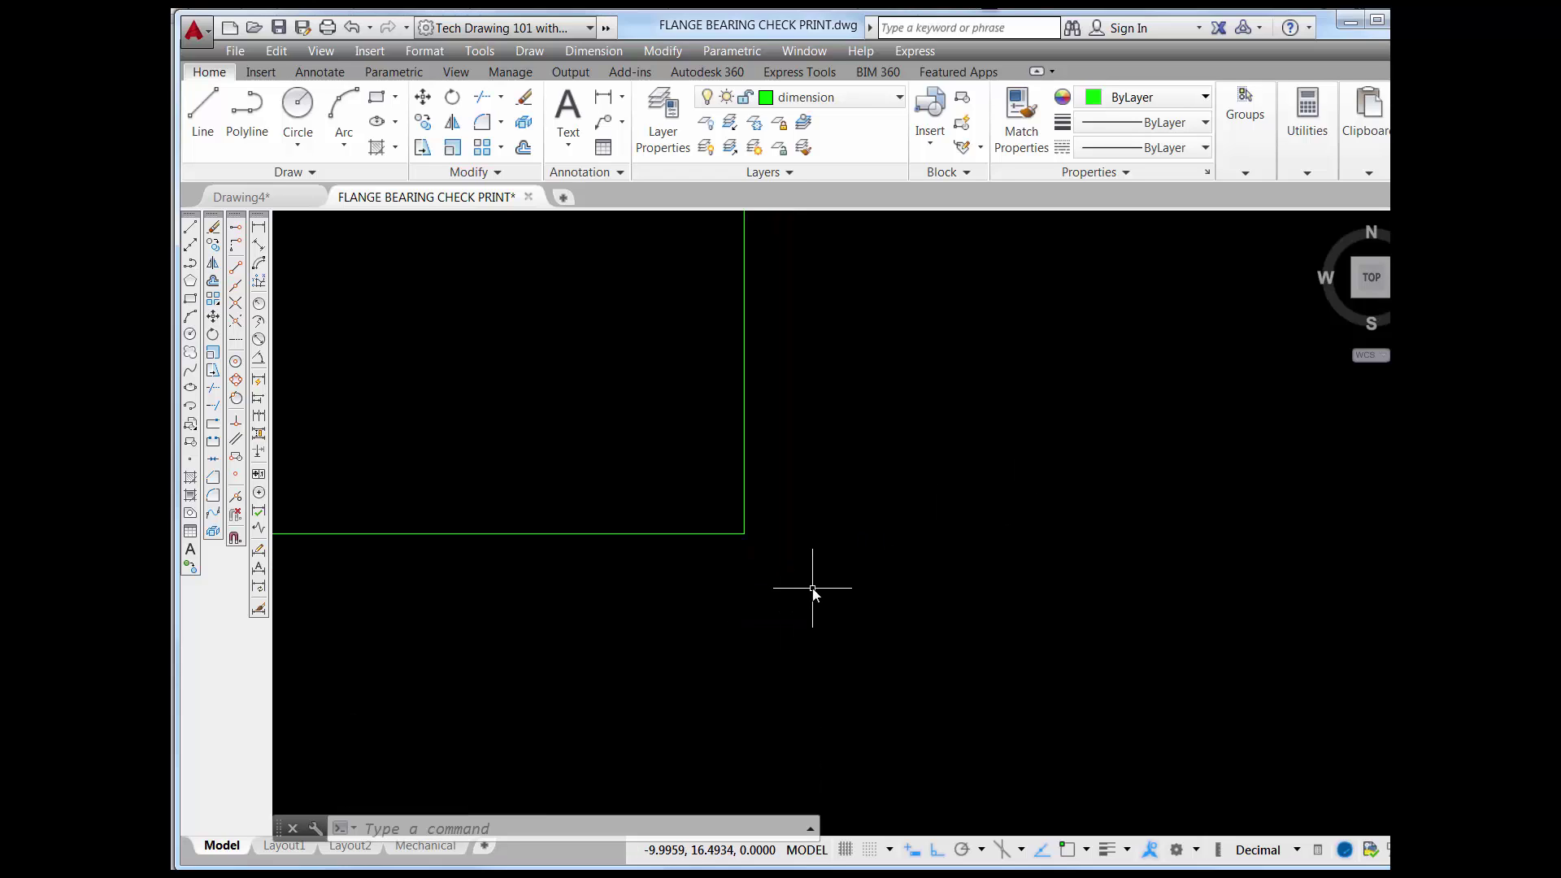
{"action": "scroll", "coordinate": [752, 505], "scroll_direction": "up", "scroll_amount": 3}
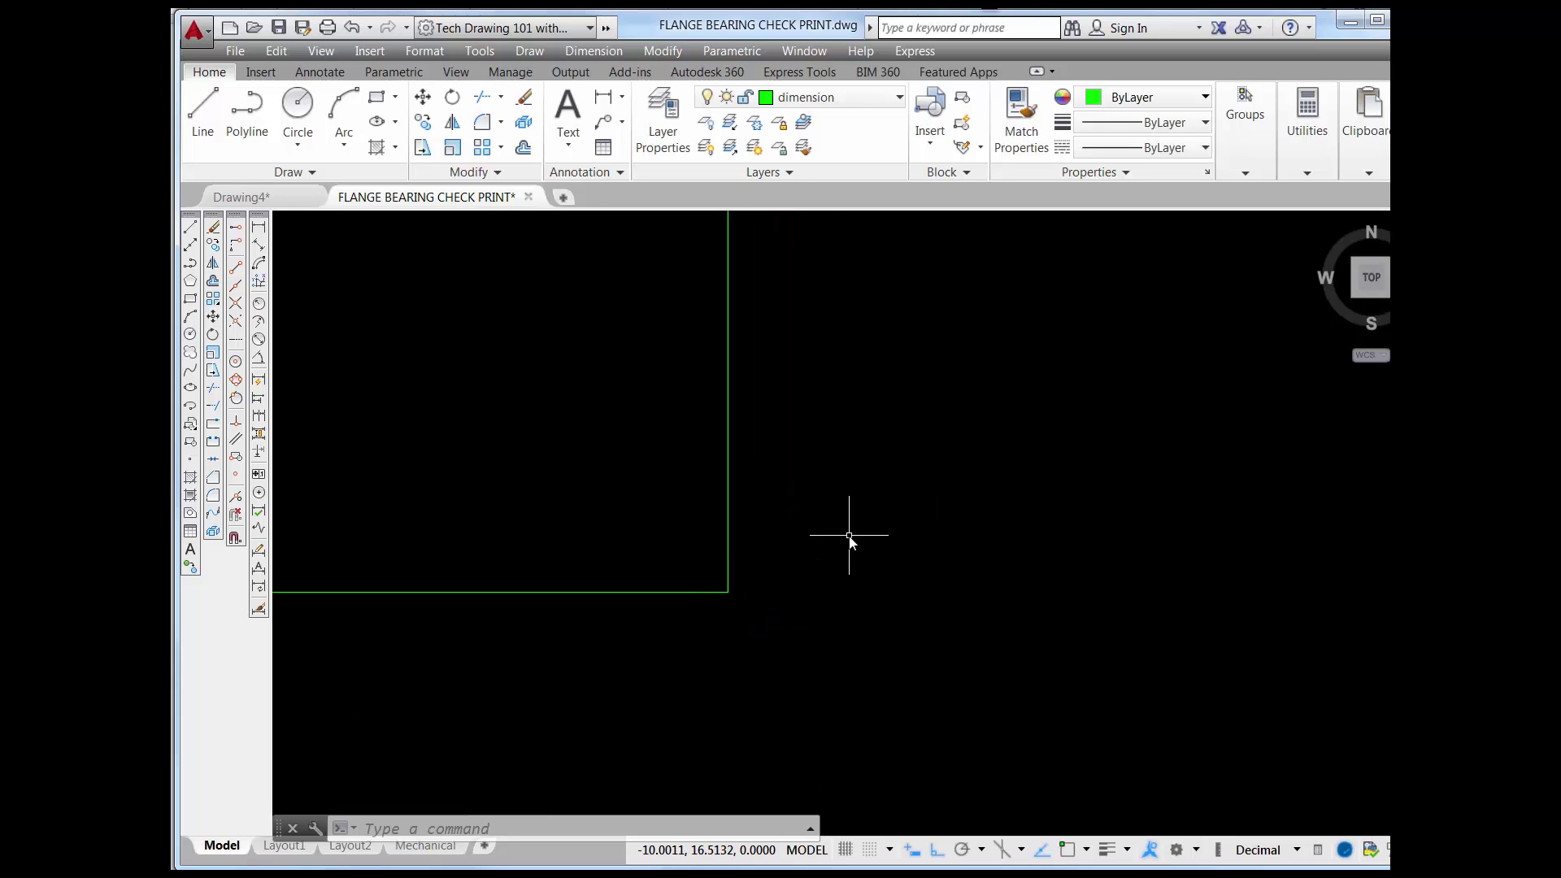
{"action": "scroll", "coordinate": [849, 535], "scroll_direction": "down", "scroll_amount": 4}
{"action": "scroll", "coordinate": [760, 464], "scroll_direction": "down", "scroll_amount": 2}
{"action": "middle_click_drag", "start_coordinate": [776, 457], "coordinate": [1122, 668]}
{"action": "scroll", "coordinate": [900, 530], "scroll_direction": "down", "scroll_amount": 2}
{"action": "scroll", "coordinate": [1056, 635], "scroll_direction": "up", "scroll_amount": 2}
{"action": "scroll", "coordinate": [1008, 594], "scroll_direction": "down", "scroll_amount": 3}
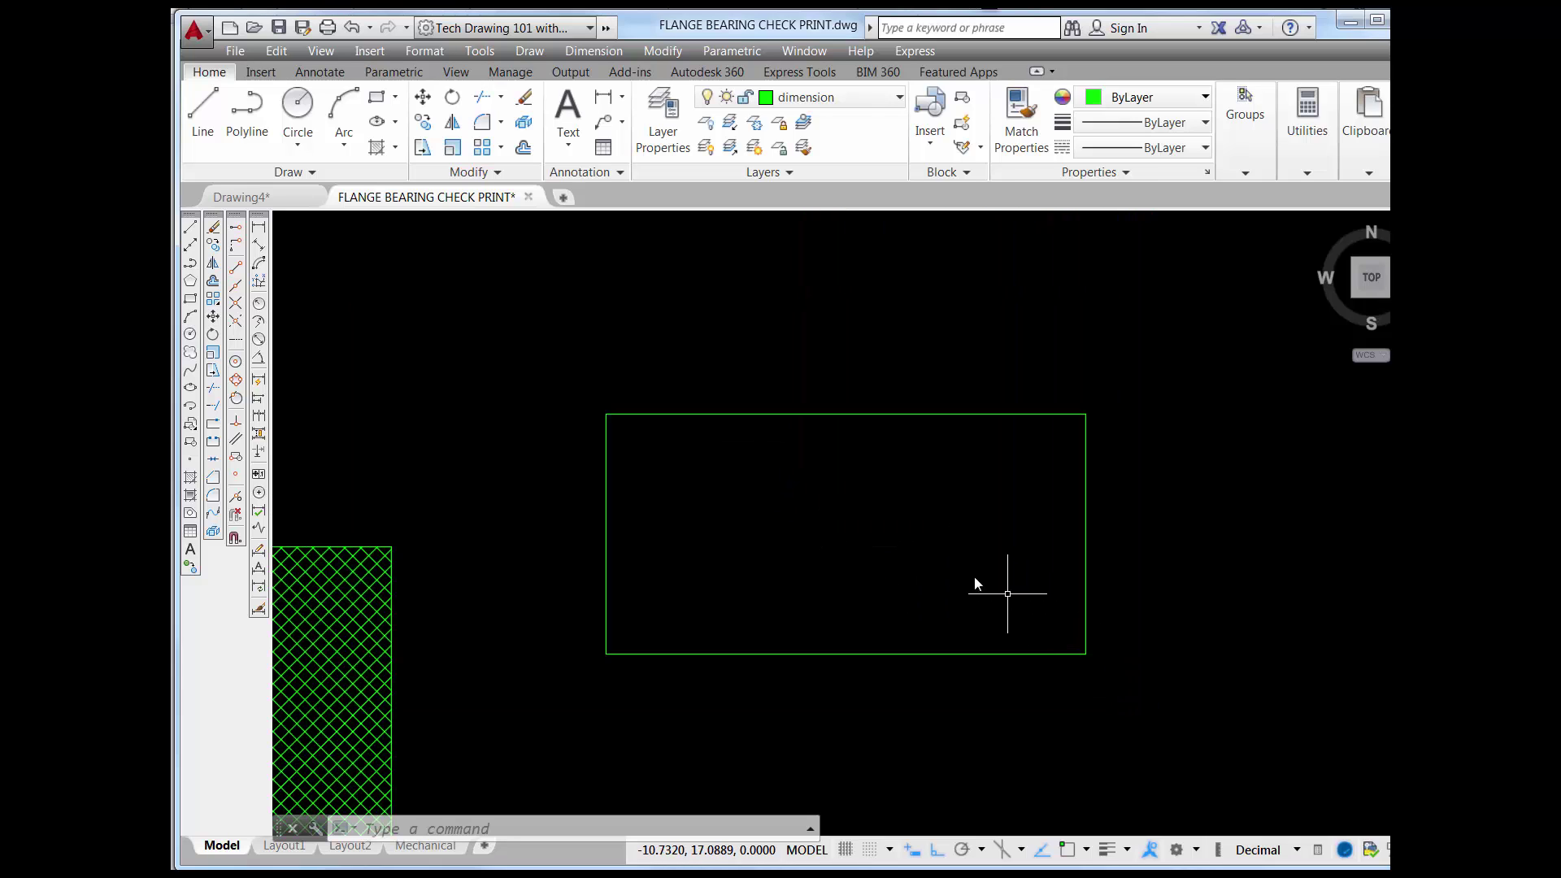
{"action": "middle_click_drag", "start_coordinate": [934, 553], "coordinate": [878, 527]}
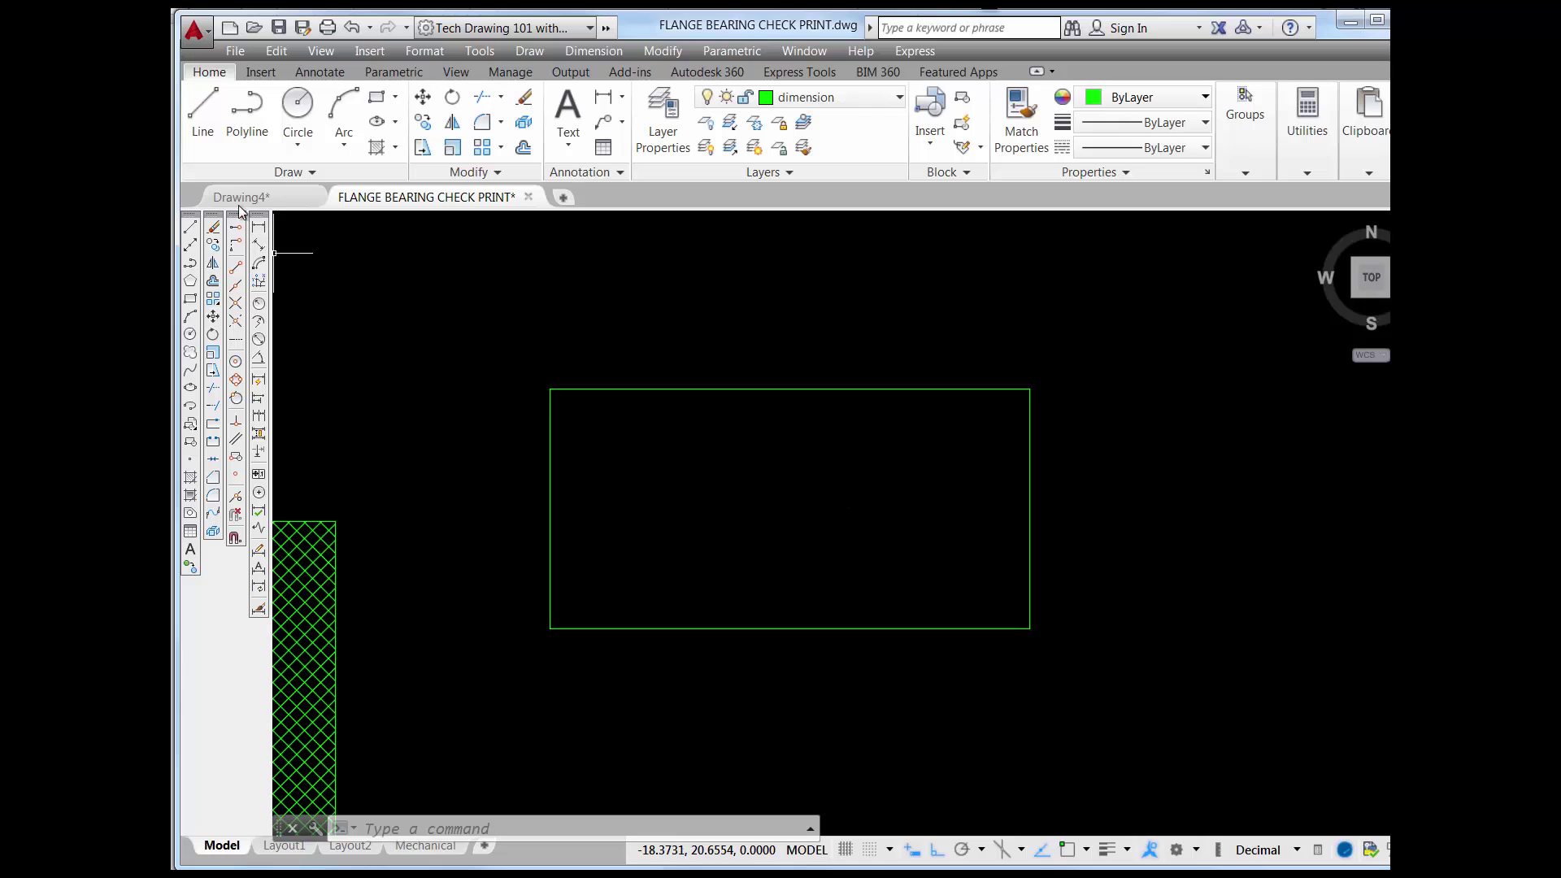
- Try hatching the rectangle with the NET pattern by selecting its four edges as boundary objects, and undo that hatch
{"action": "left_click", "coordinate": [192, 480]}
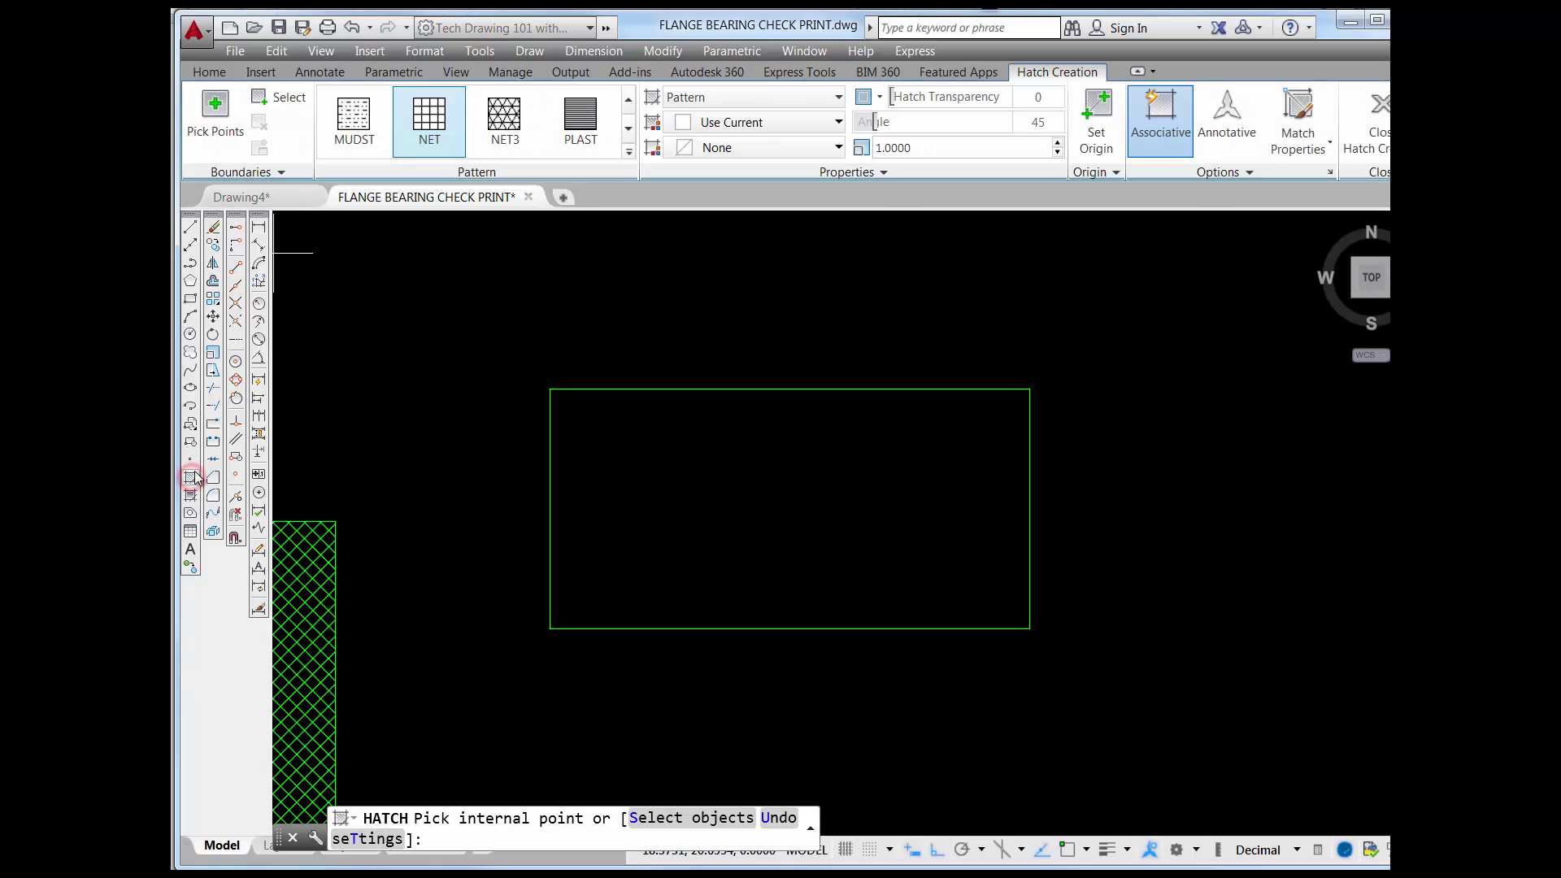
{"action": "left_click", "coordinate": [279, 96]}
{"action": "left_click", "coordinate": [637, 390]}
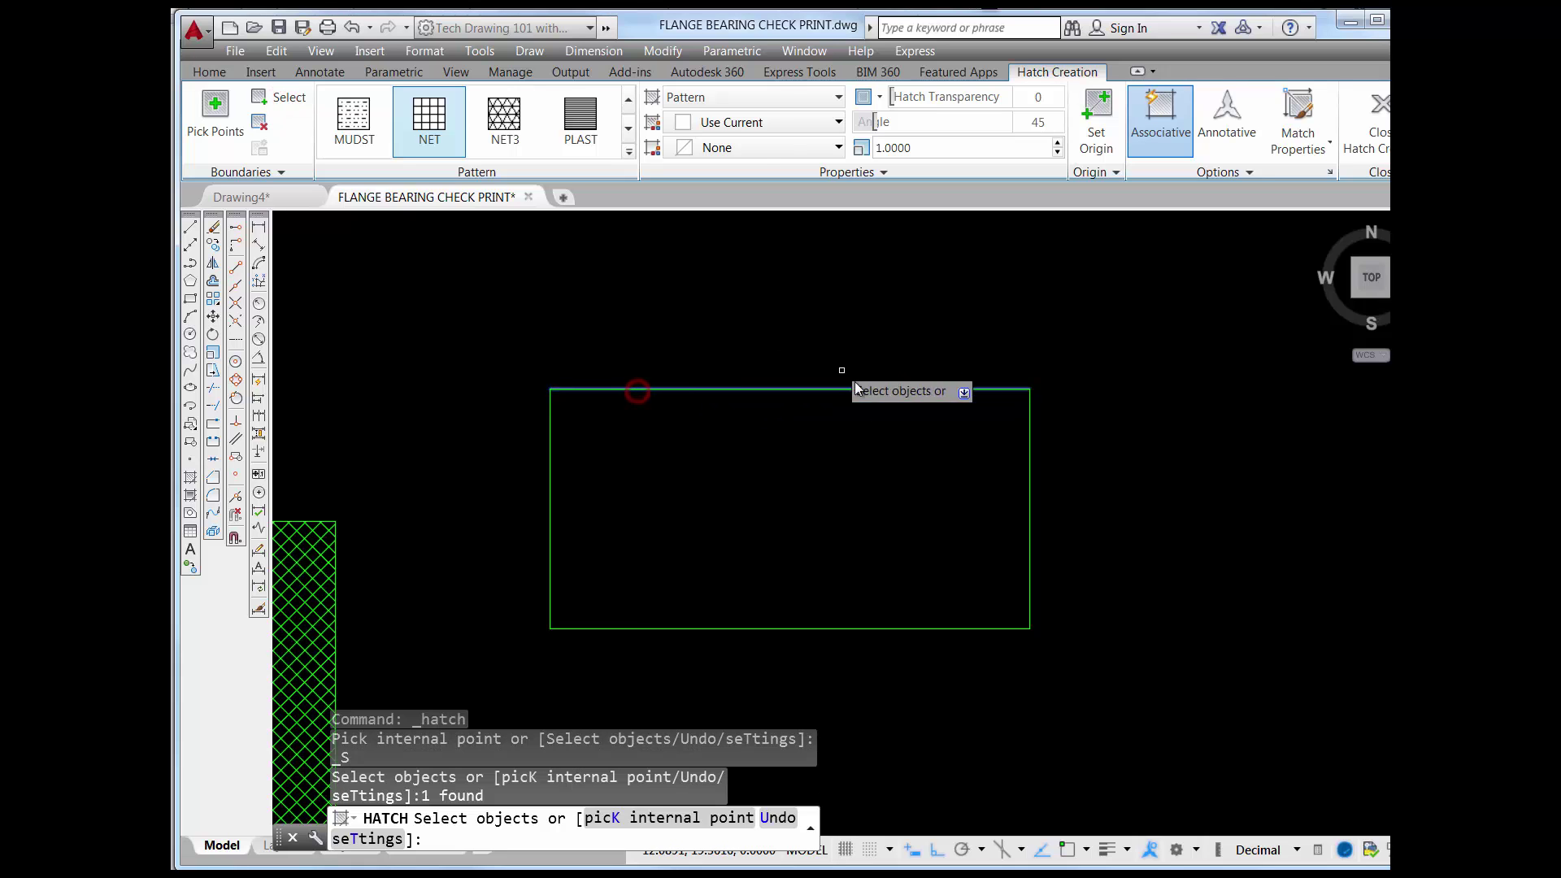
{"action": "left_click", "coordinate": [1029, 452]}
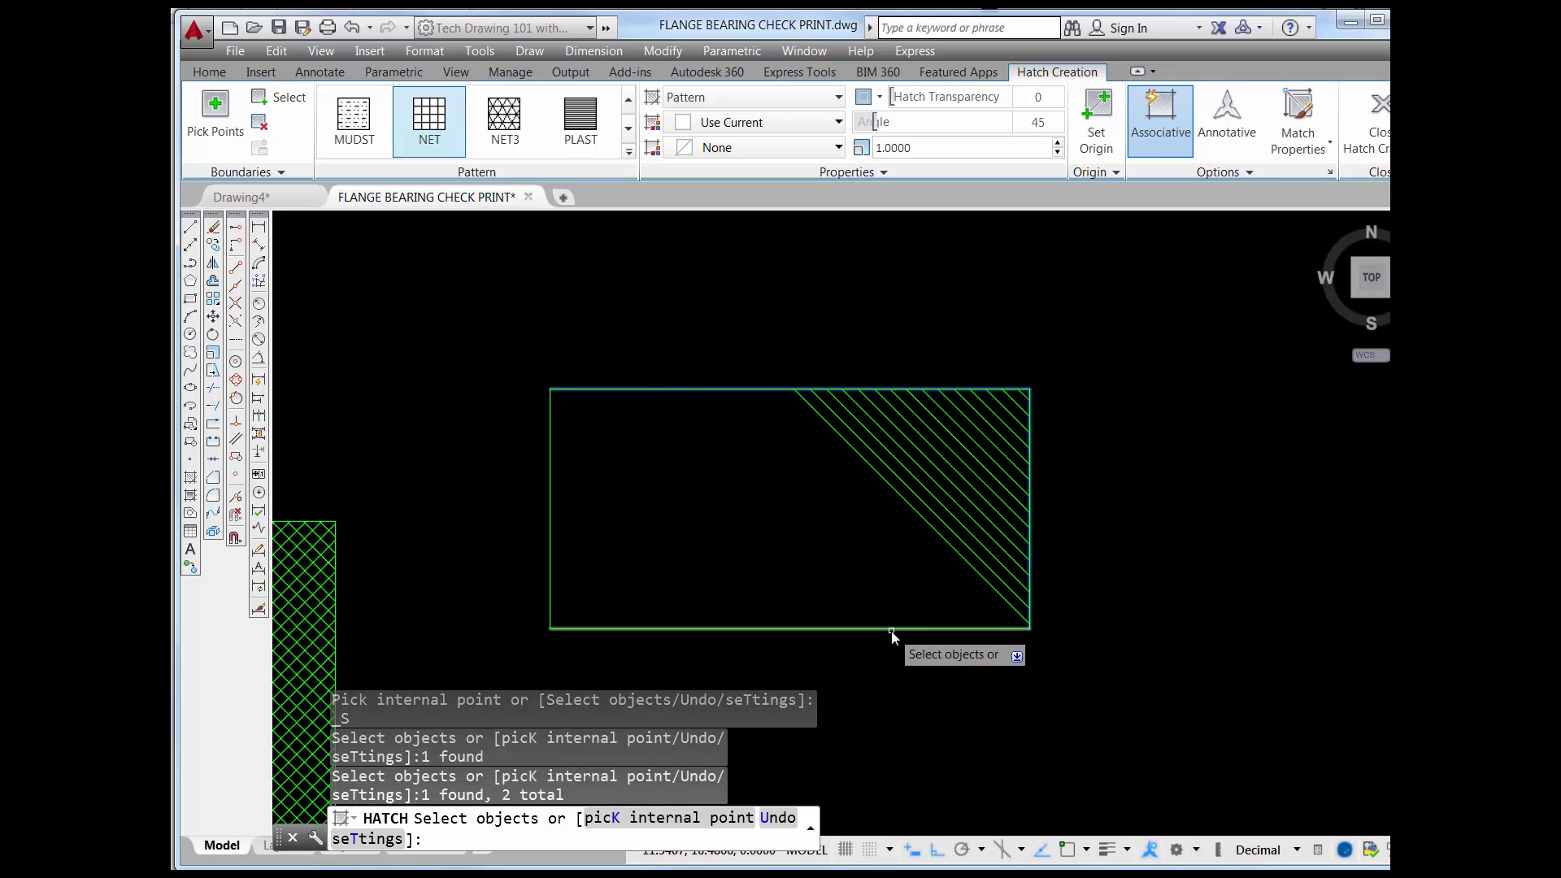
{"action": "left_click", "coordinate": [892, 629]}
{"action": "left_click", "coordinate": [550, 533]}
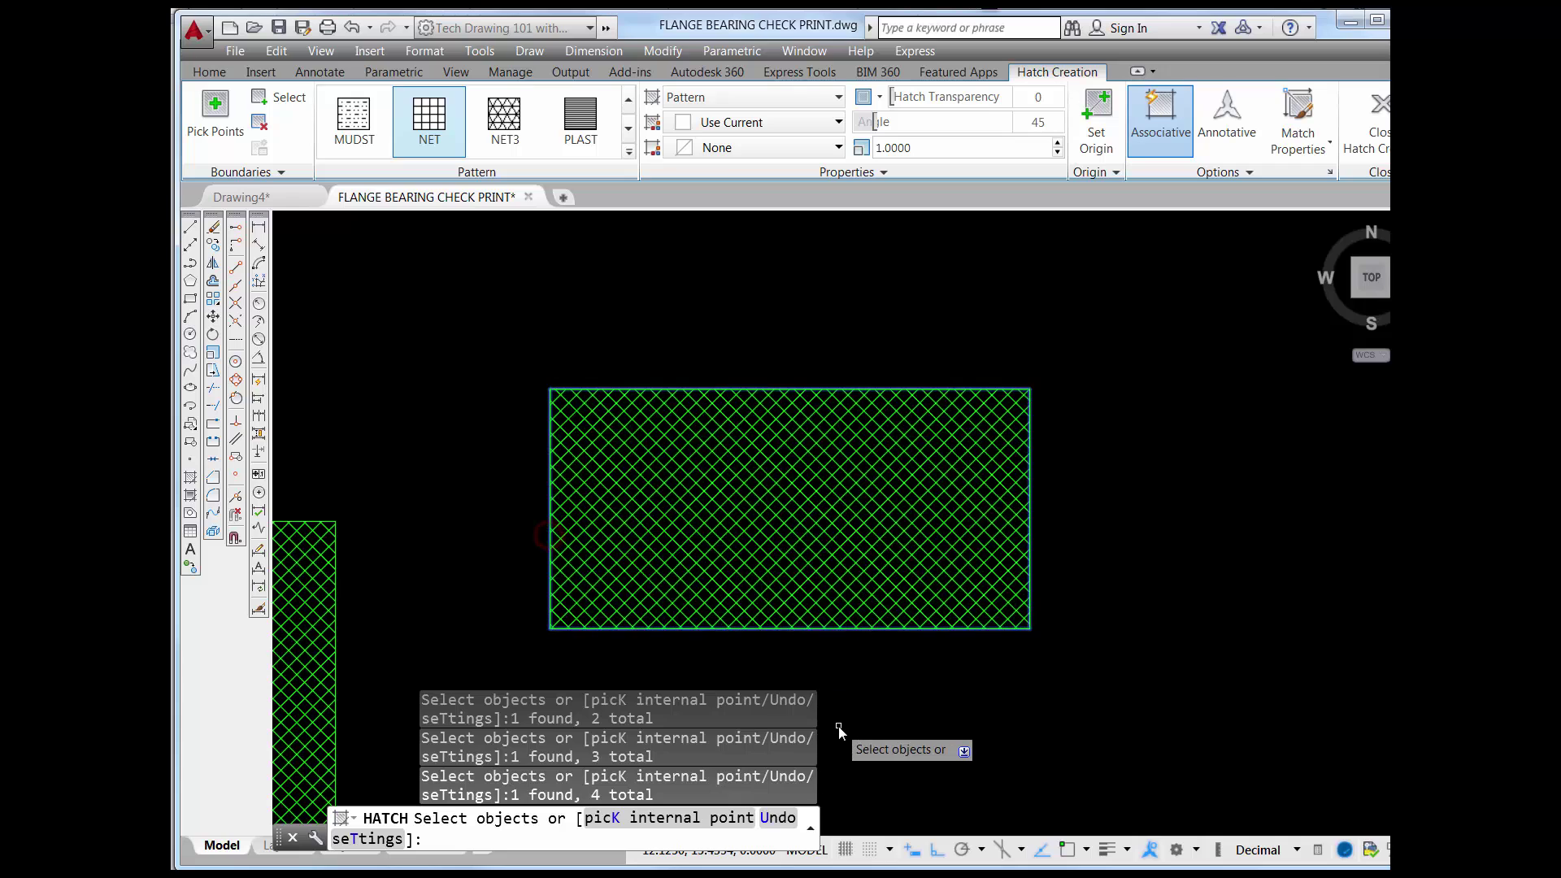
{"action": "left_click", "coordinate": [350, 28]}
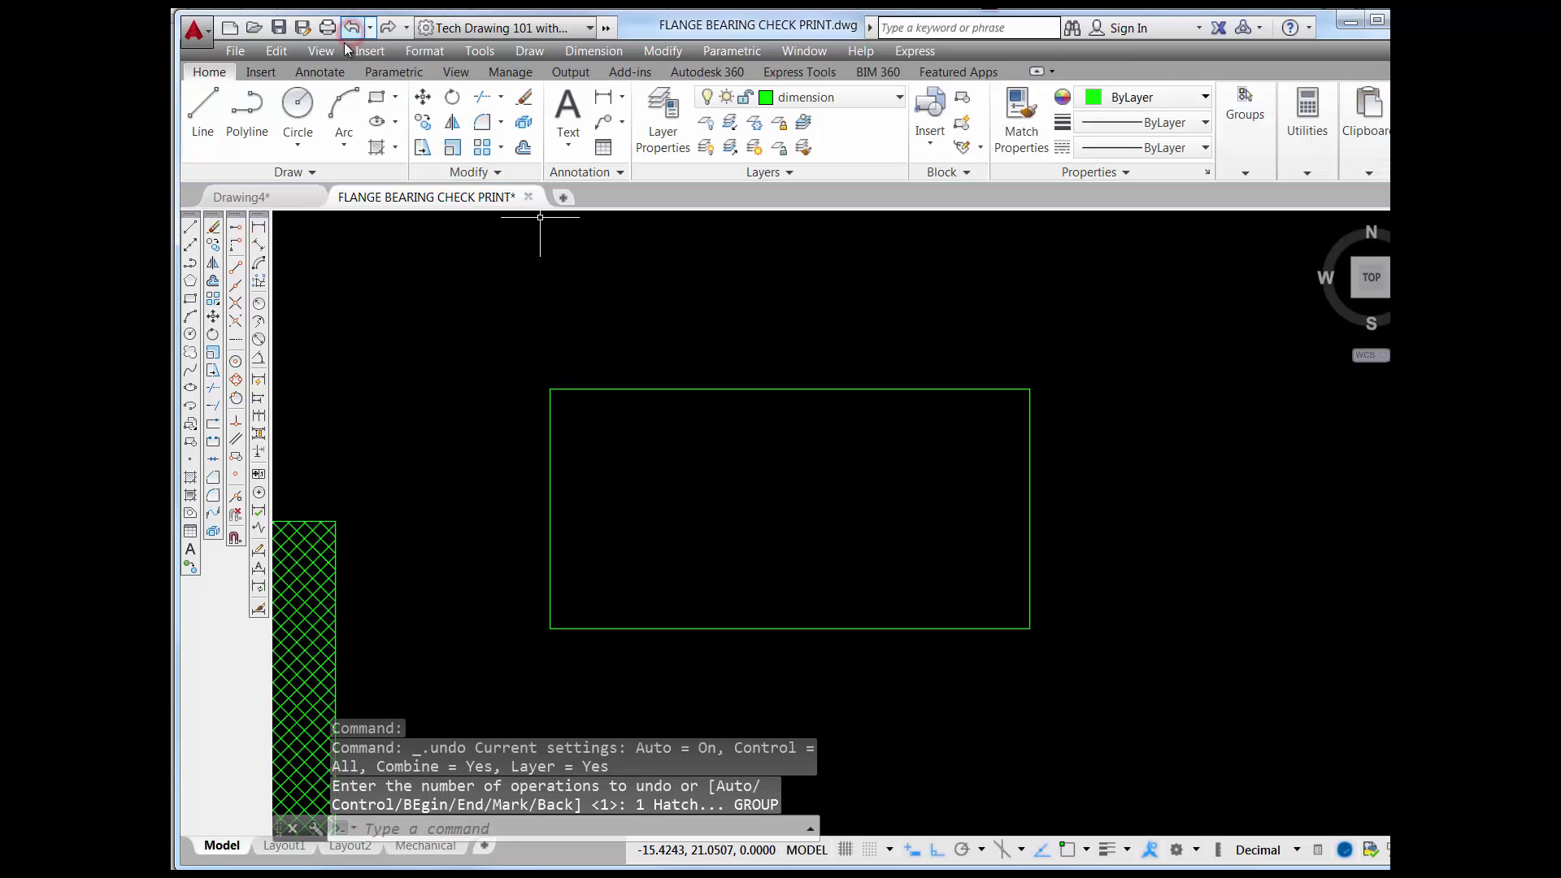
- Hatch the rectangle with the NET pattern at 45 degrees by picking a point inside it
{"action": "left_click", "coordinate": [190, 478]}
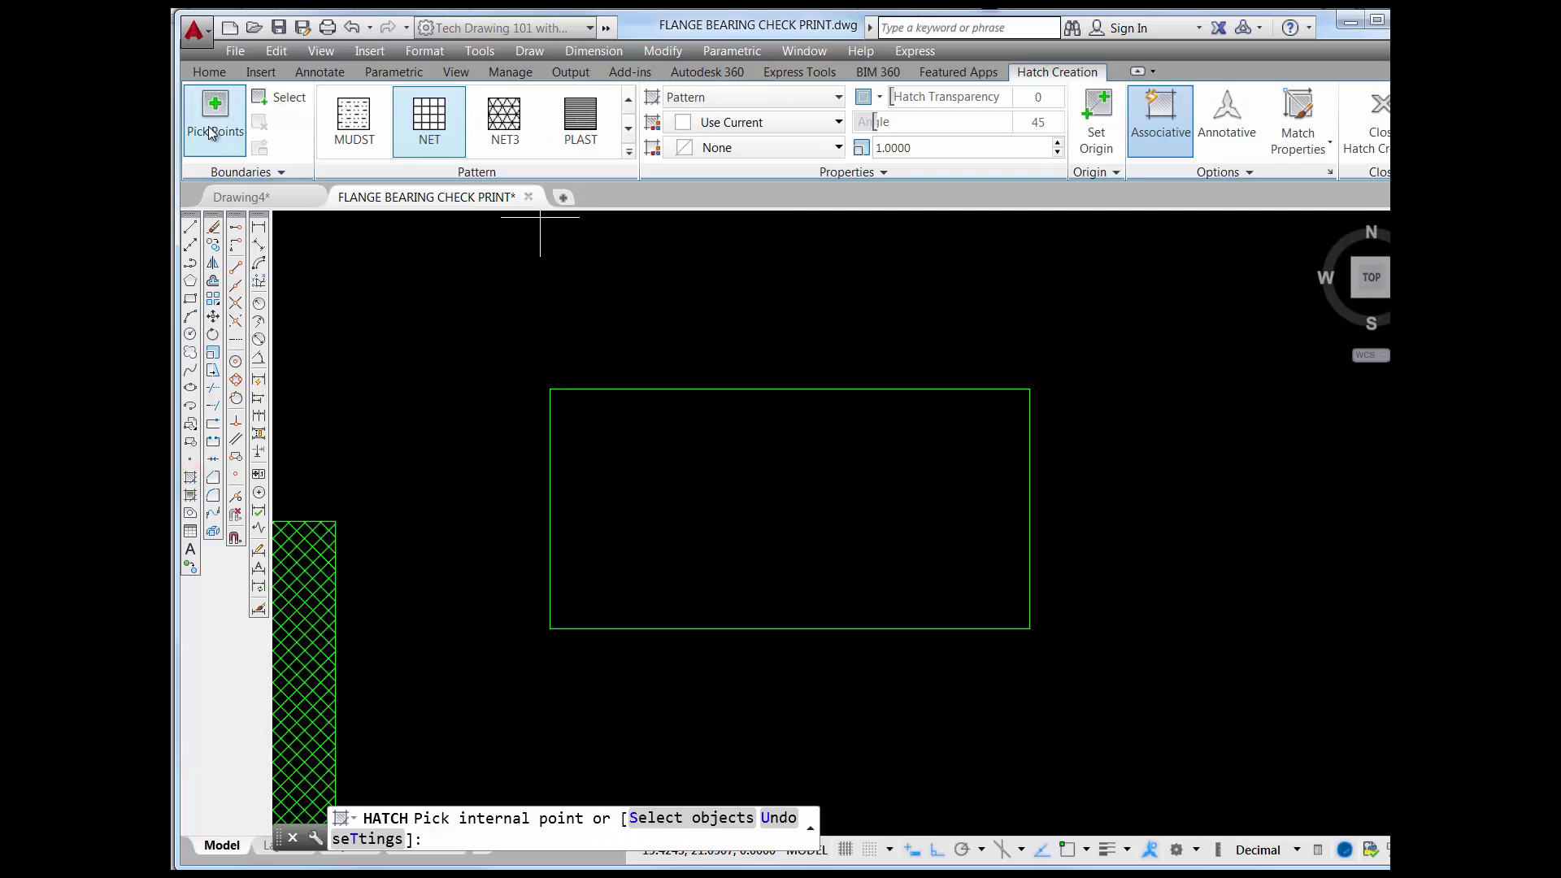
{"action": "left_click", "coordinate": [702, 518]}
{"action": "key", "text": "Escape"}
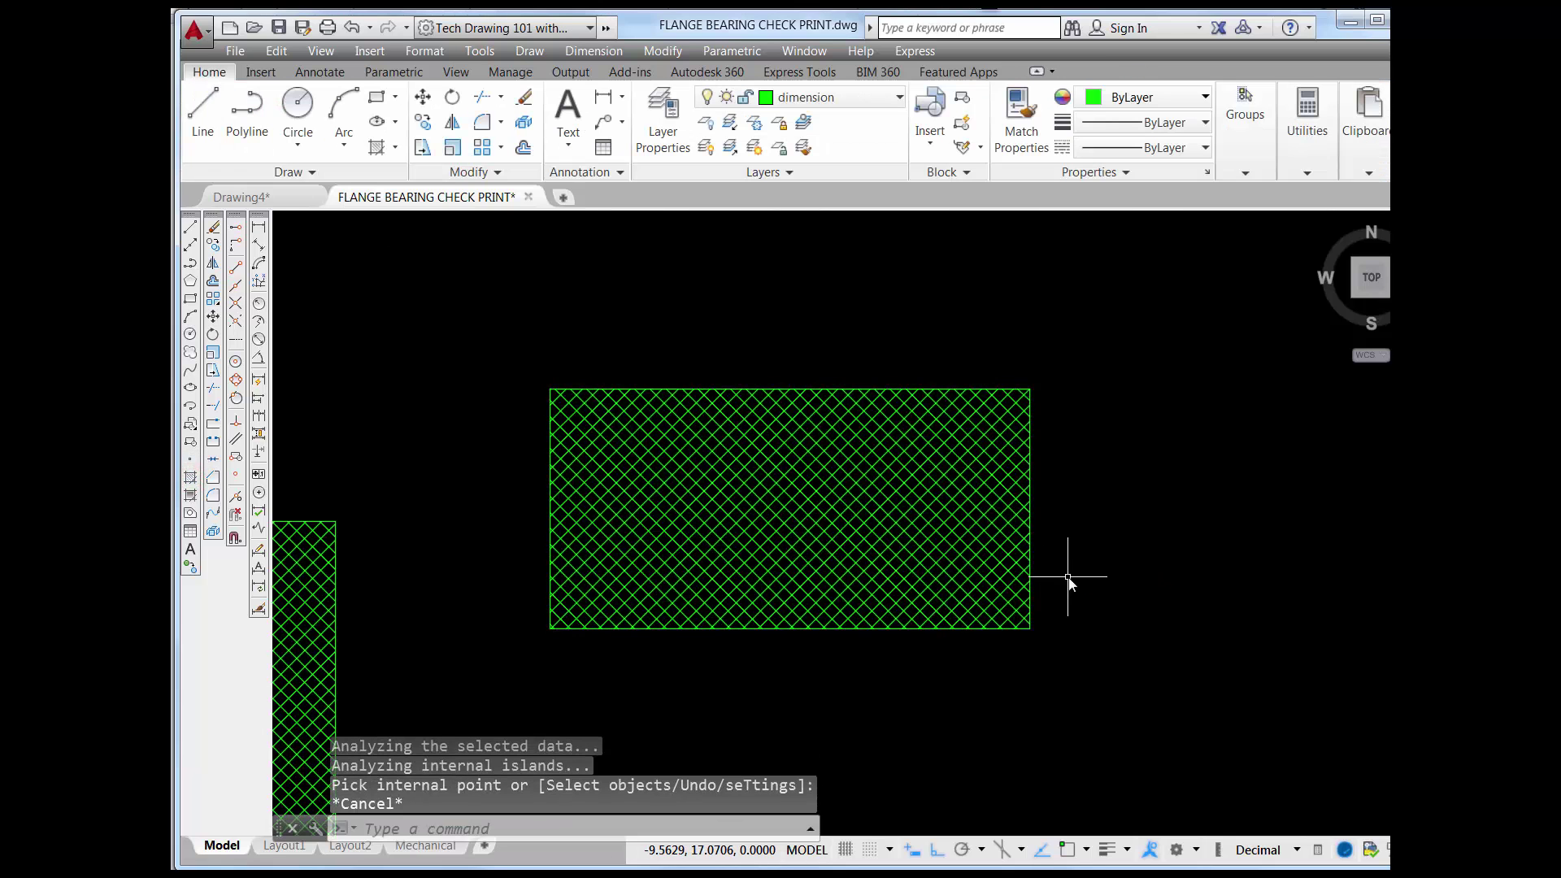
- Examine the flange bearing's front view and the top view with its cutting-plane line
{"action": "scroll", "coordinate": [1090, 589], "scroll_direction": "down", "scroll_amount": 3}
{"action": "middle_click_drag", "start_coordinate": [1114, 587], "coordinate": [352, 439]}
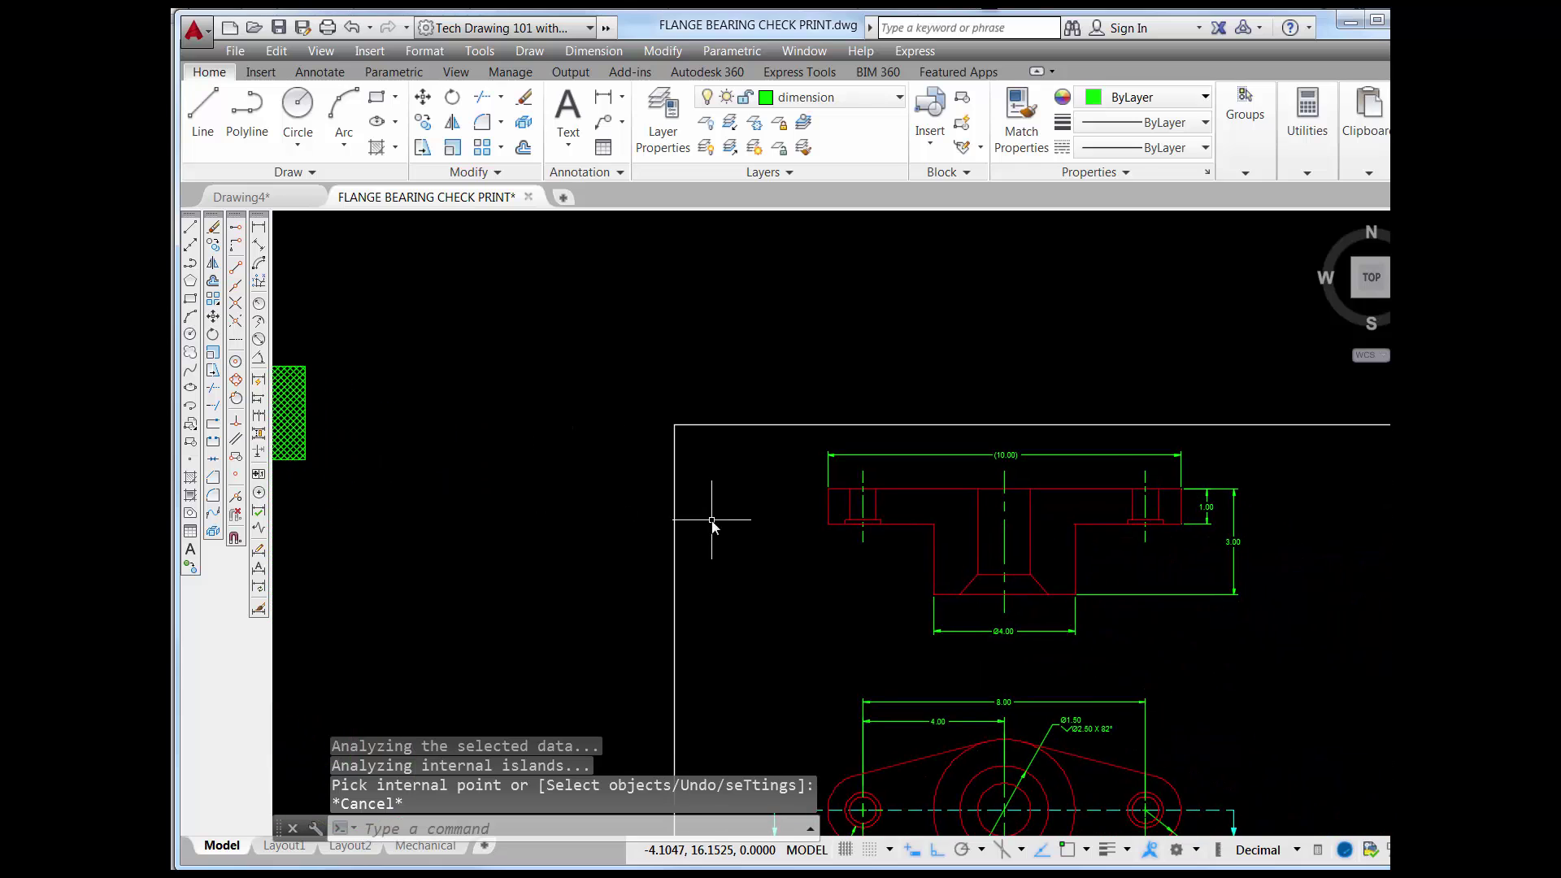
{"action": "middle_click_drag", "start_coordinate": [1156, 668], "coordinate": [856, 513]}
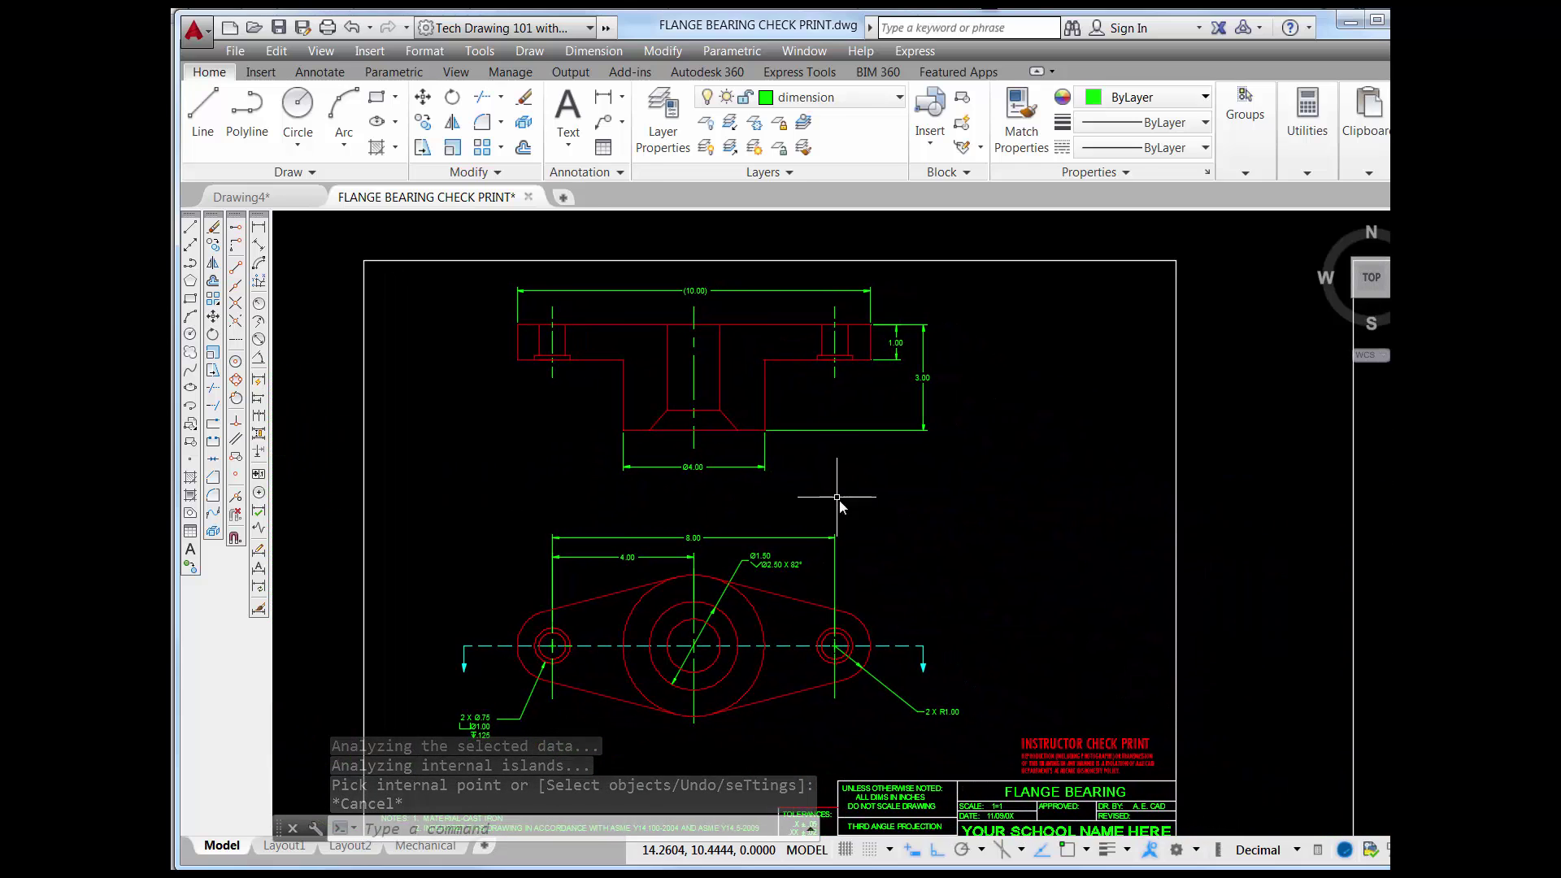
{"action": "scroll", "coordinate": [812, 533], "scroll_direction": "up", "scroll_amount": 3}
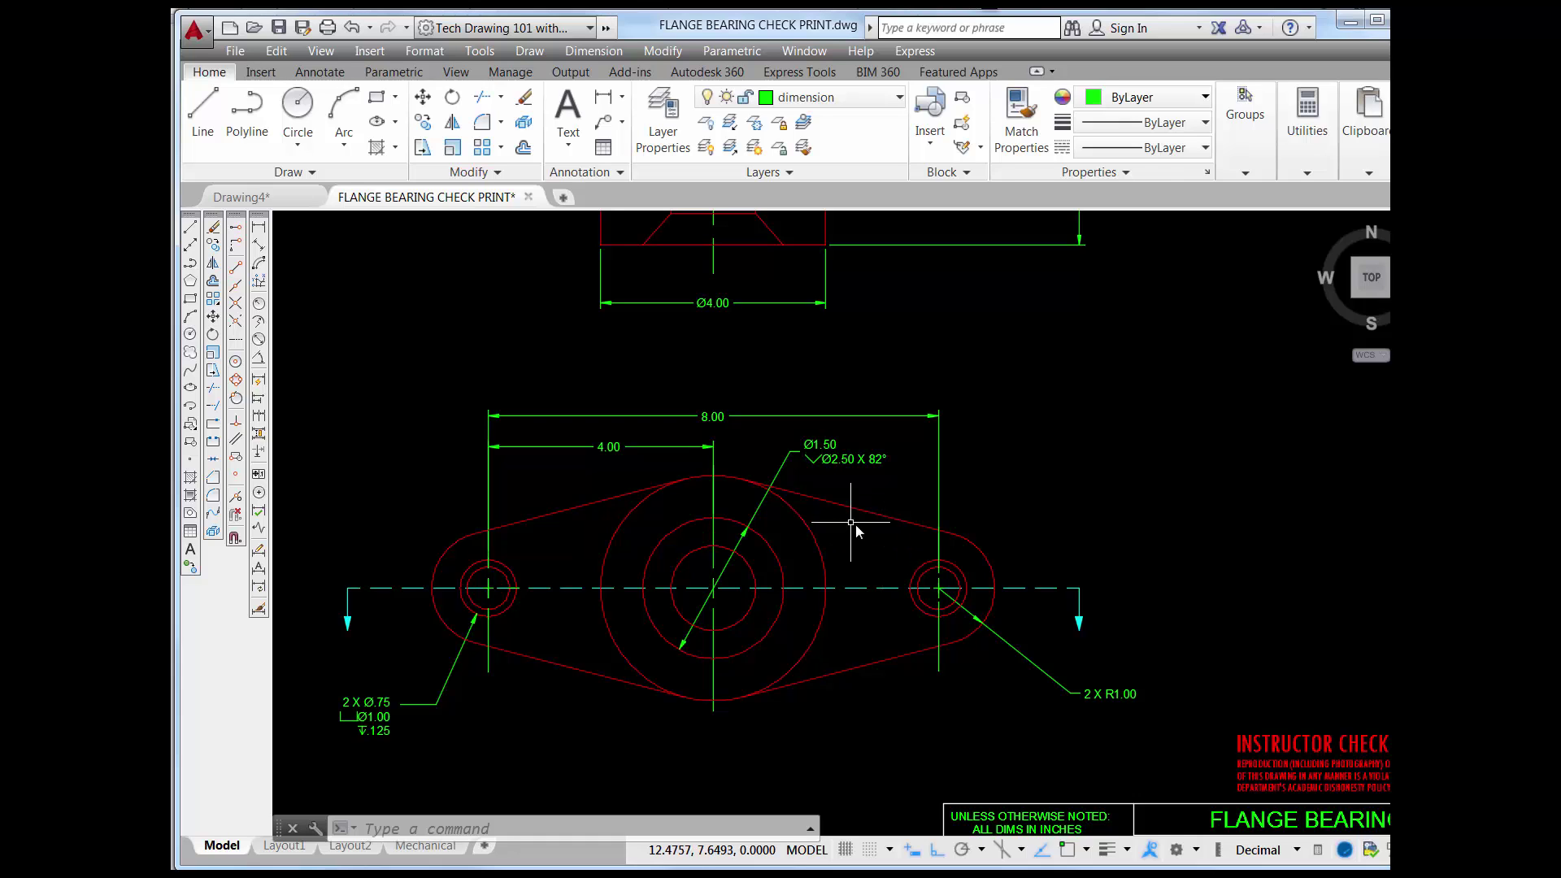
{"action": "middle_click_drag", "start_coordinate": [771, 458], "coordinate": [813, 744]}
{"action": "middle_click_drag", "start_coordinate": [992, 495], "coordinate": [960, 553]}
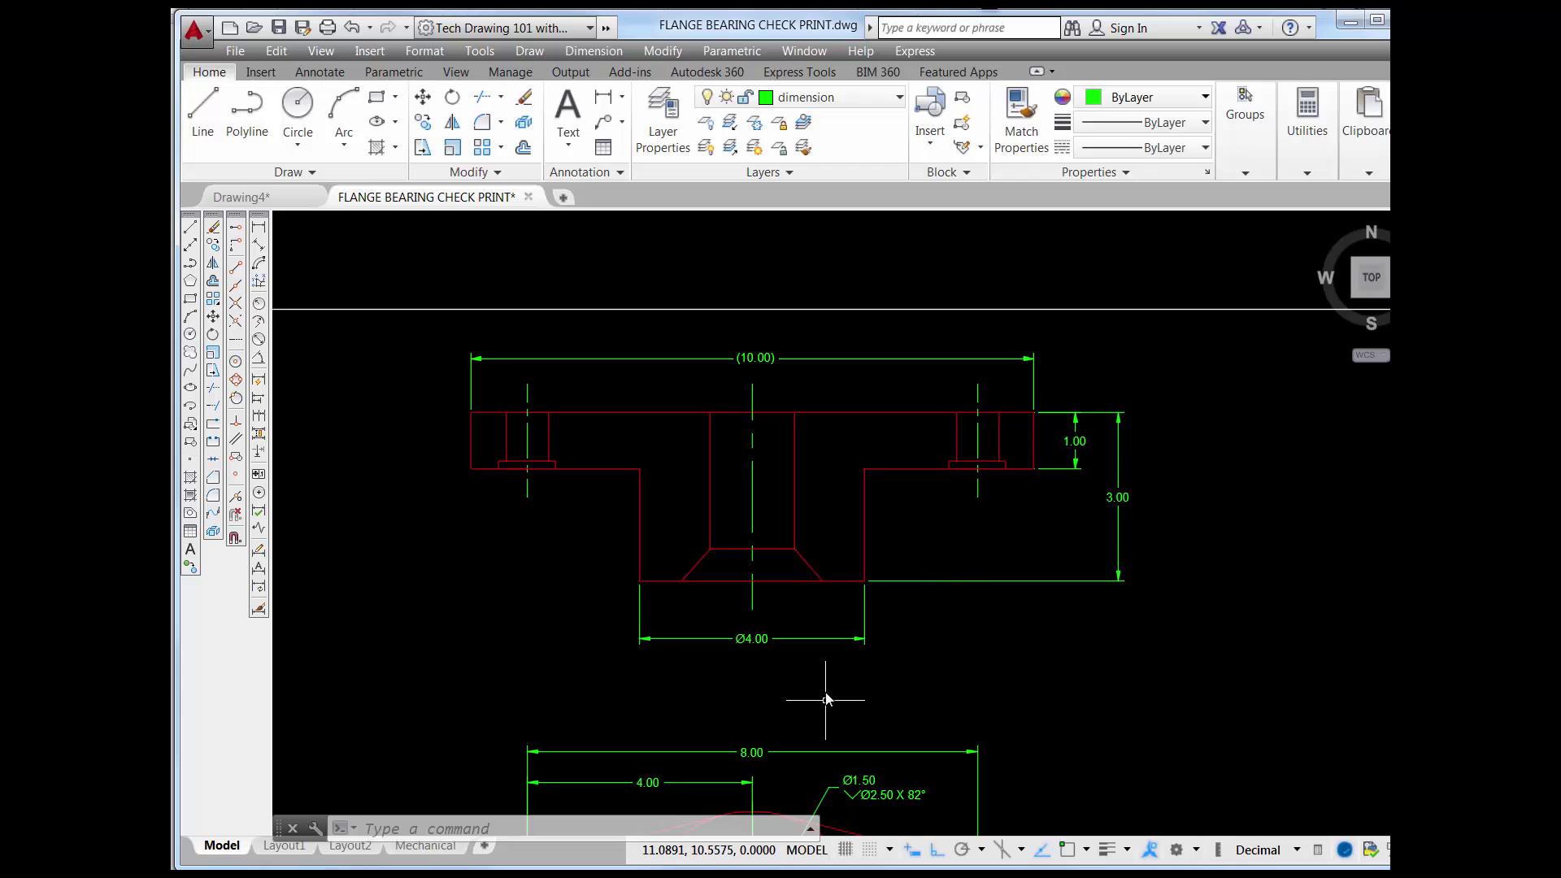
{"action": "middle_click_drag", "start_coordinate": [825, 700], "coordinate": [879, 407]}
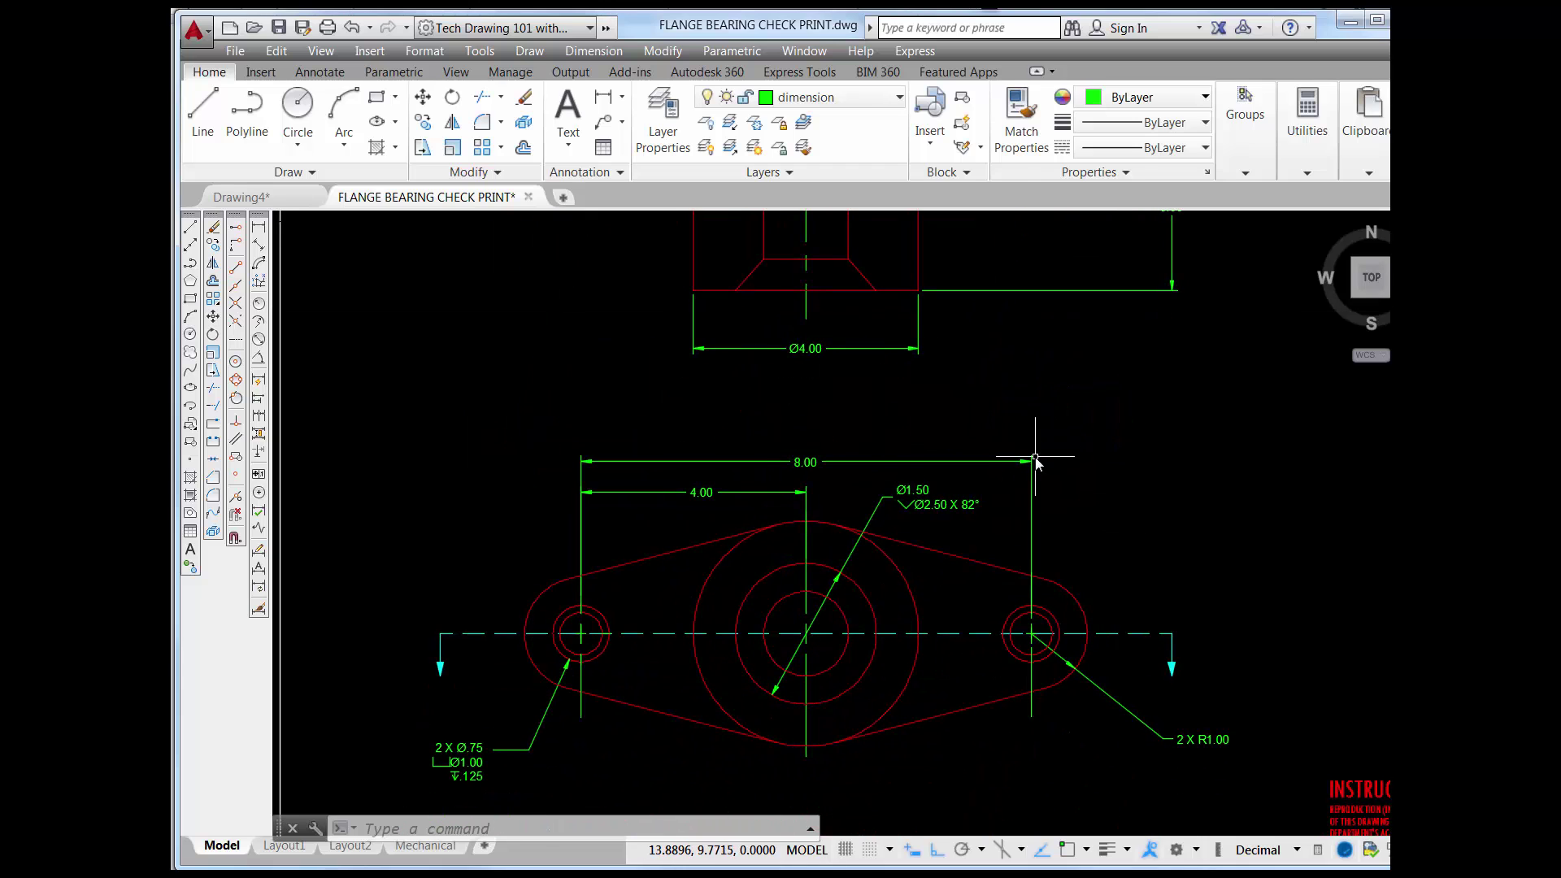
{"action": "middle_click_drag", "start_coordinate": [1035, 458], "coordinate": [946, 654]}
{"action": "middle_click_drag", "start_coordinate": [839, 461], "coordinate": [811, 604]}
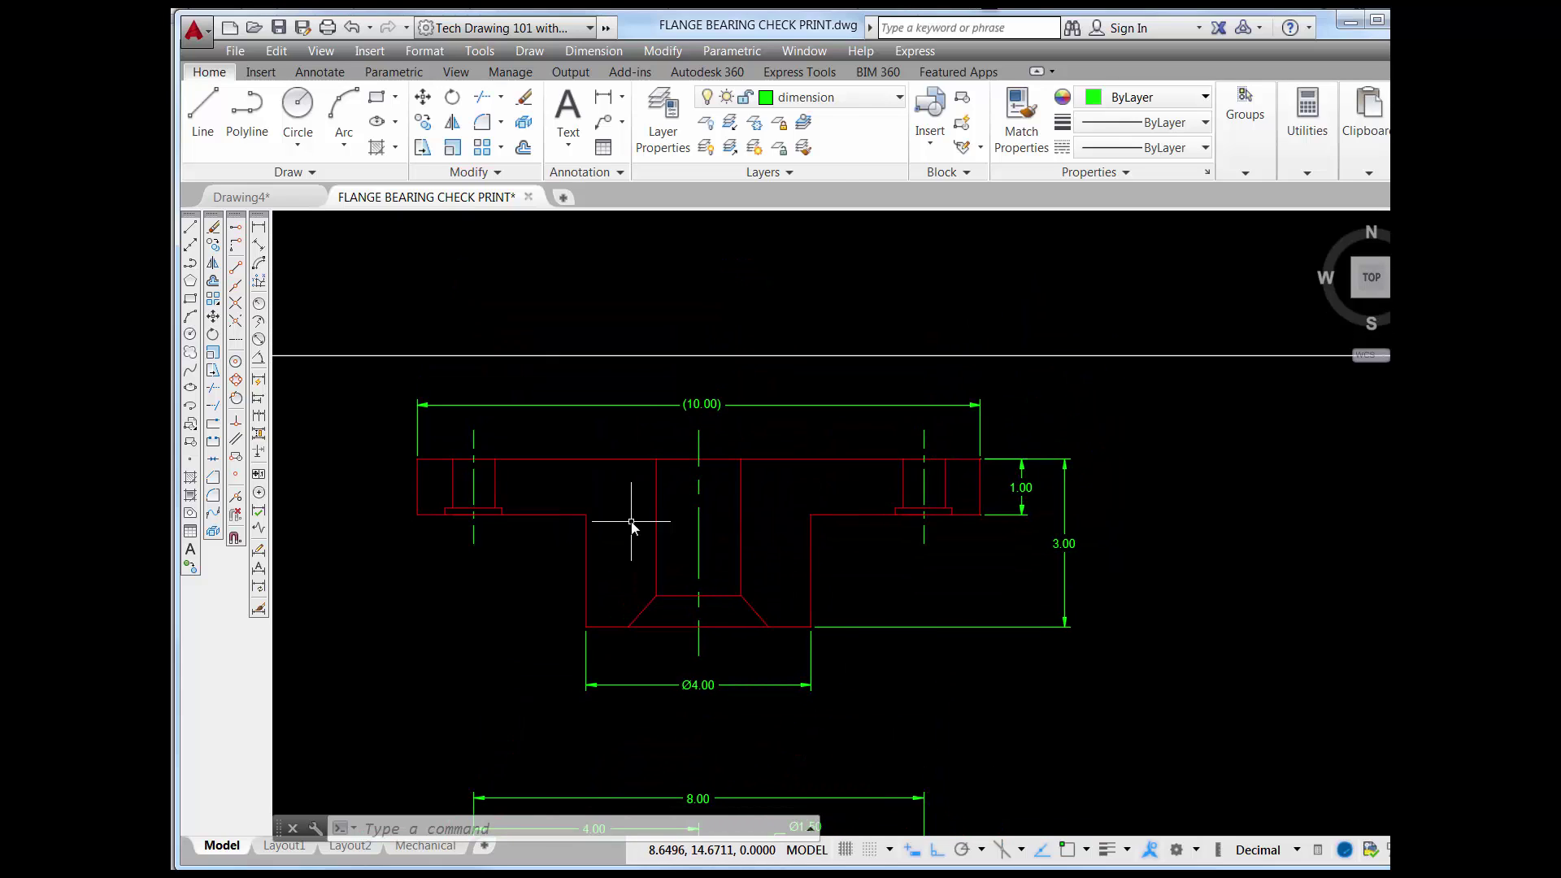
{"action": "middle_click_drag", "start_coordinate": [787, 550], "coordinate": [816, 536]}
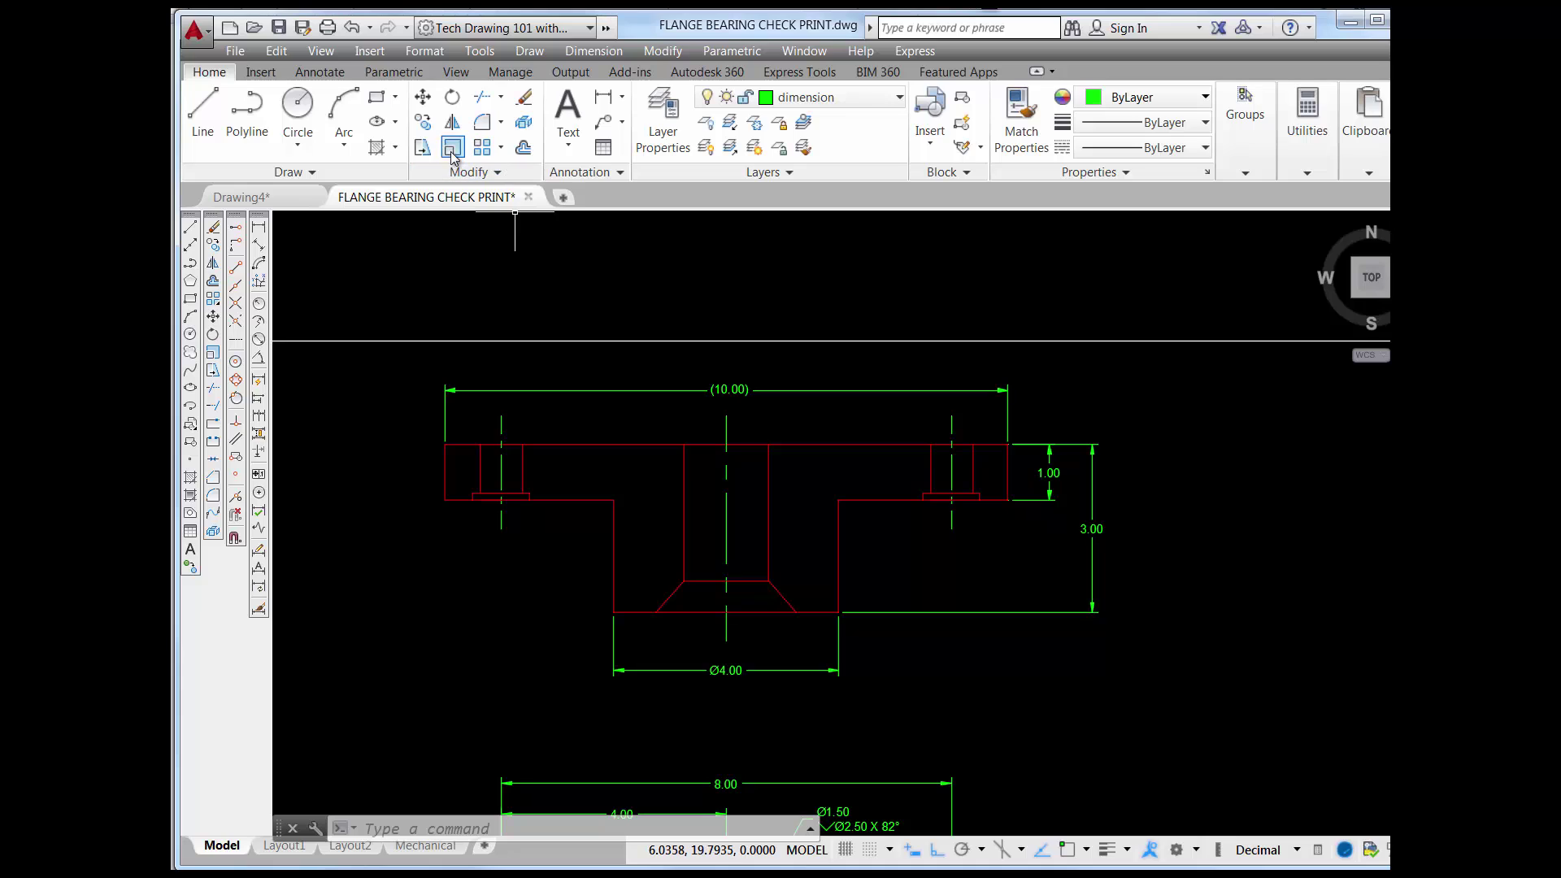
- Start a new hatch for the flange bearing's section and choose the ANSI31 pattern
{"action": "left_click", "coordinate": [377, 148]}
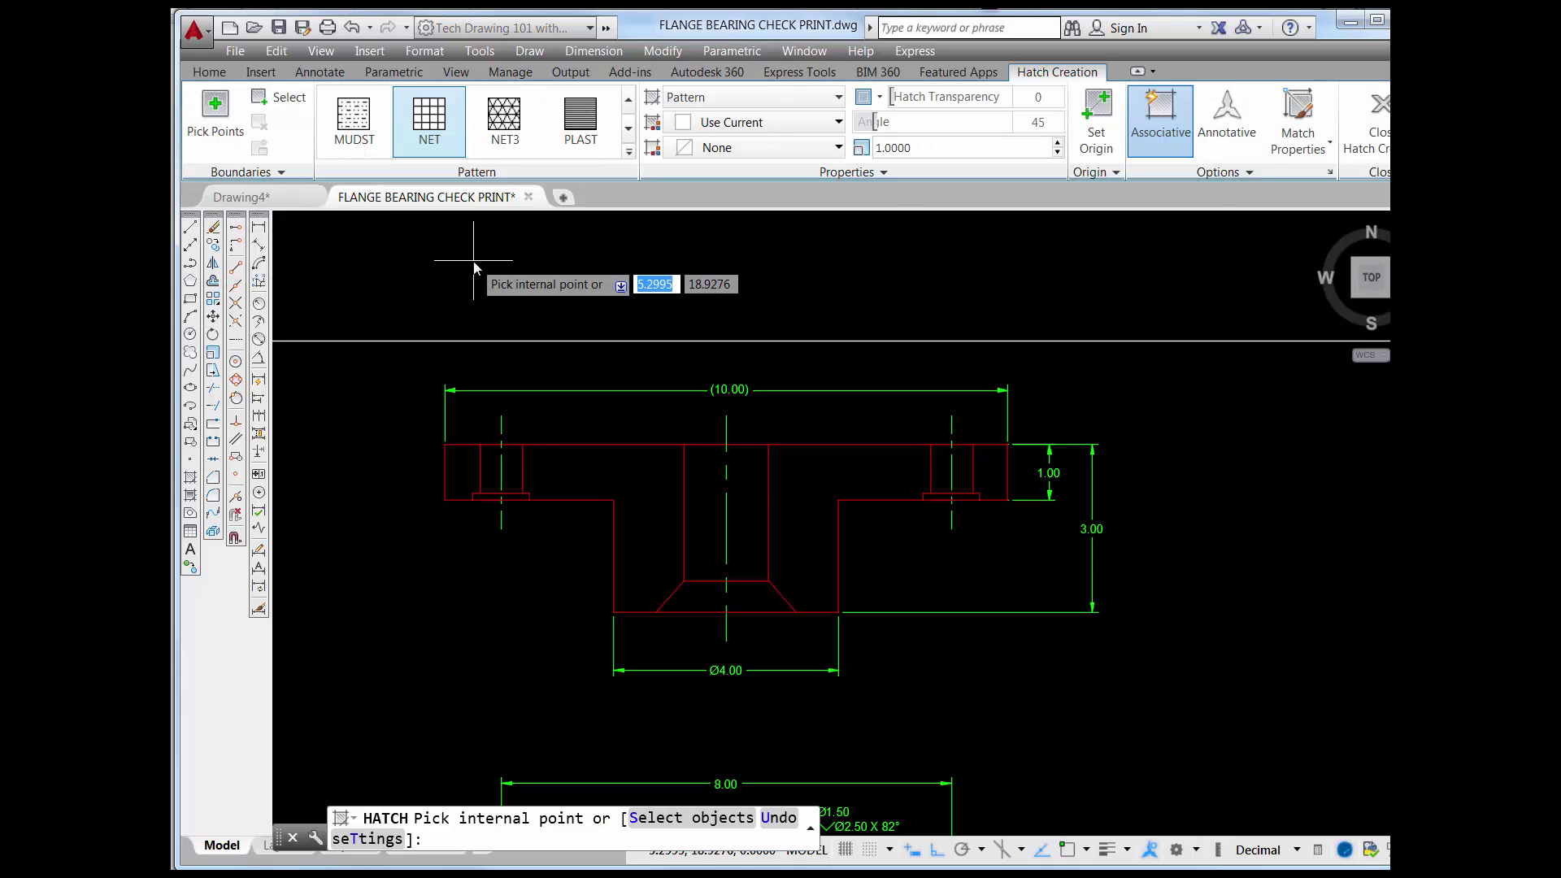
{"action": "left_click", "coordinate": [628, 129]}
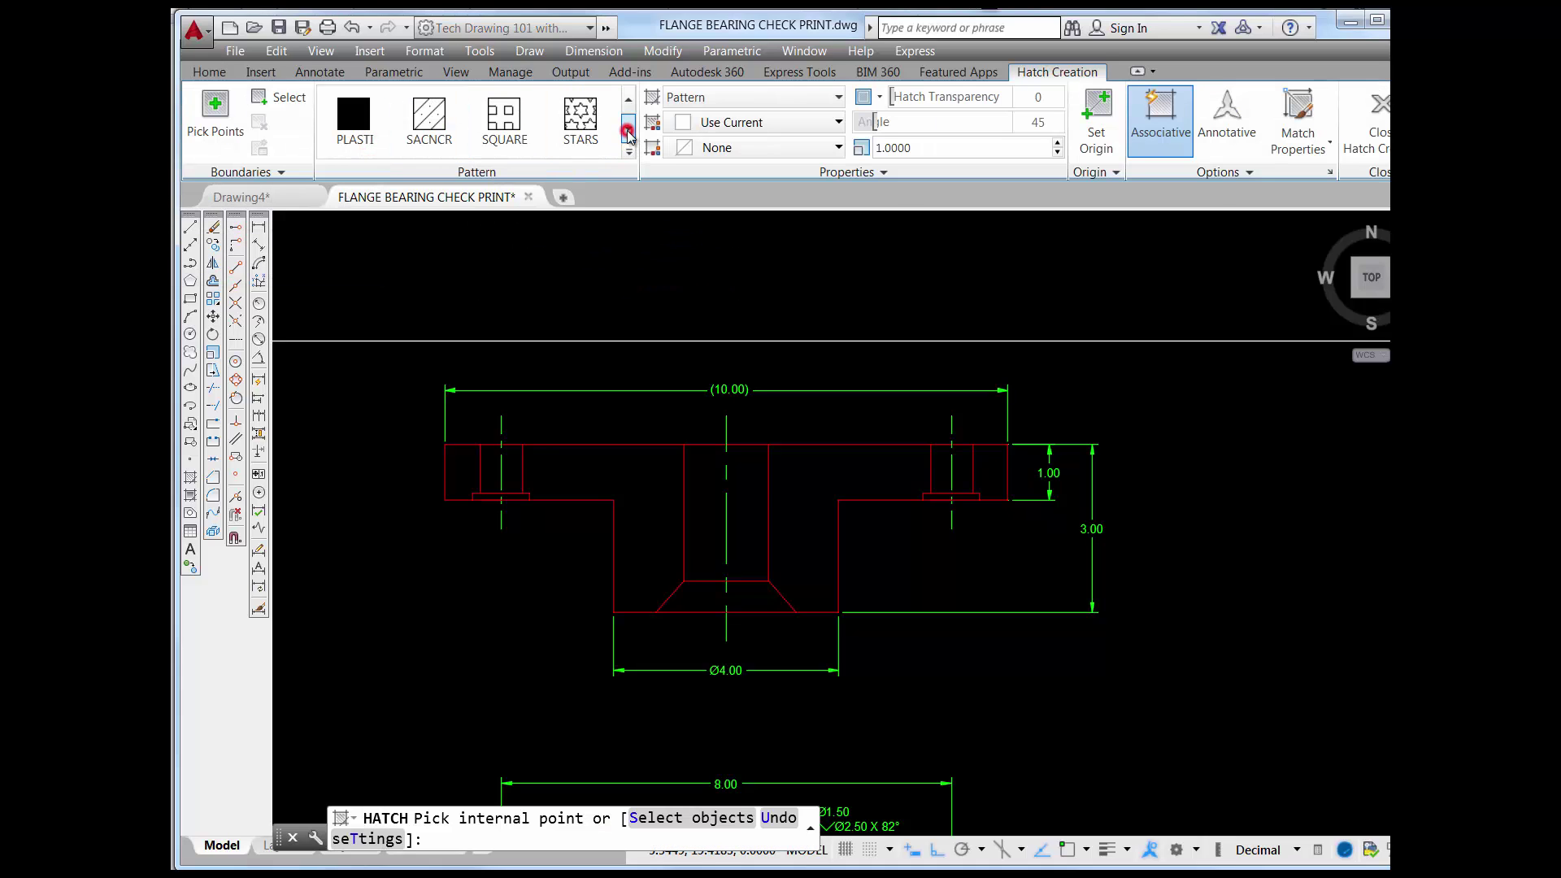
{"action": "left_click", "coordinate": [628, 106]}
{"action": "left_click", "coordinate": [628, 106]}
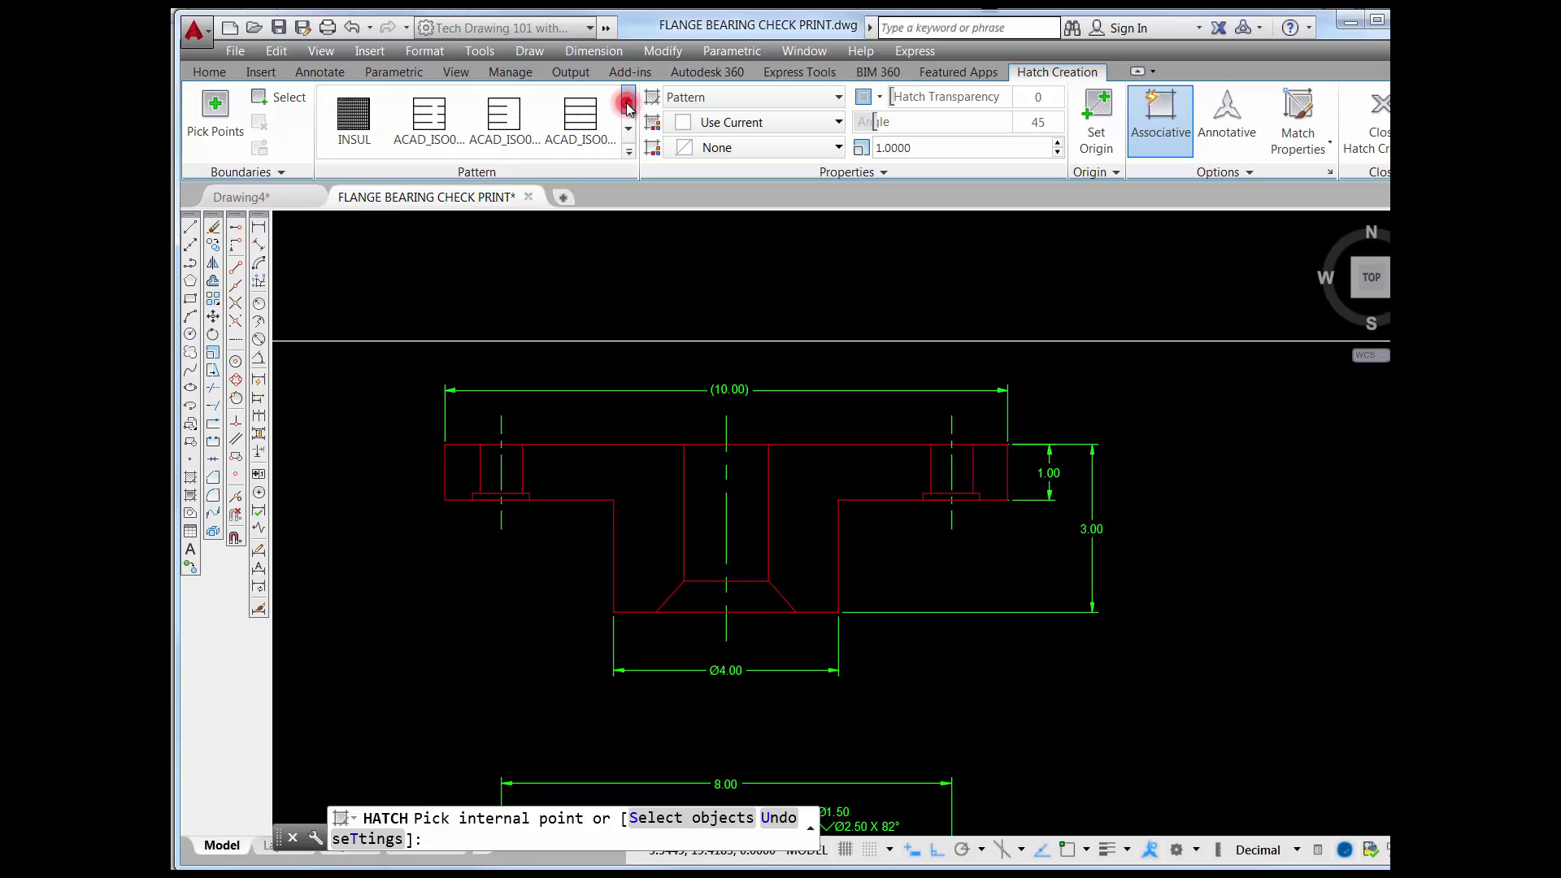
{"action": "left_click", "coordinate": [628, 105]}
{"action": "left_click", "coordinate": [627, 106]}
{"action": "left_click", "coordinate": [627, 106]}
{"action": "left_click", "coordinate": [628, 106]}
{"action": "left_click", "coordinate": [628, 106]}
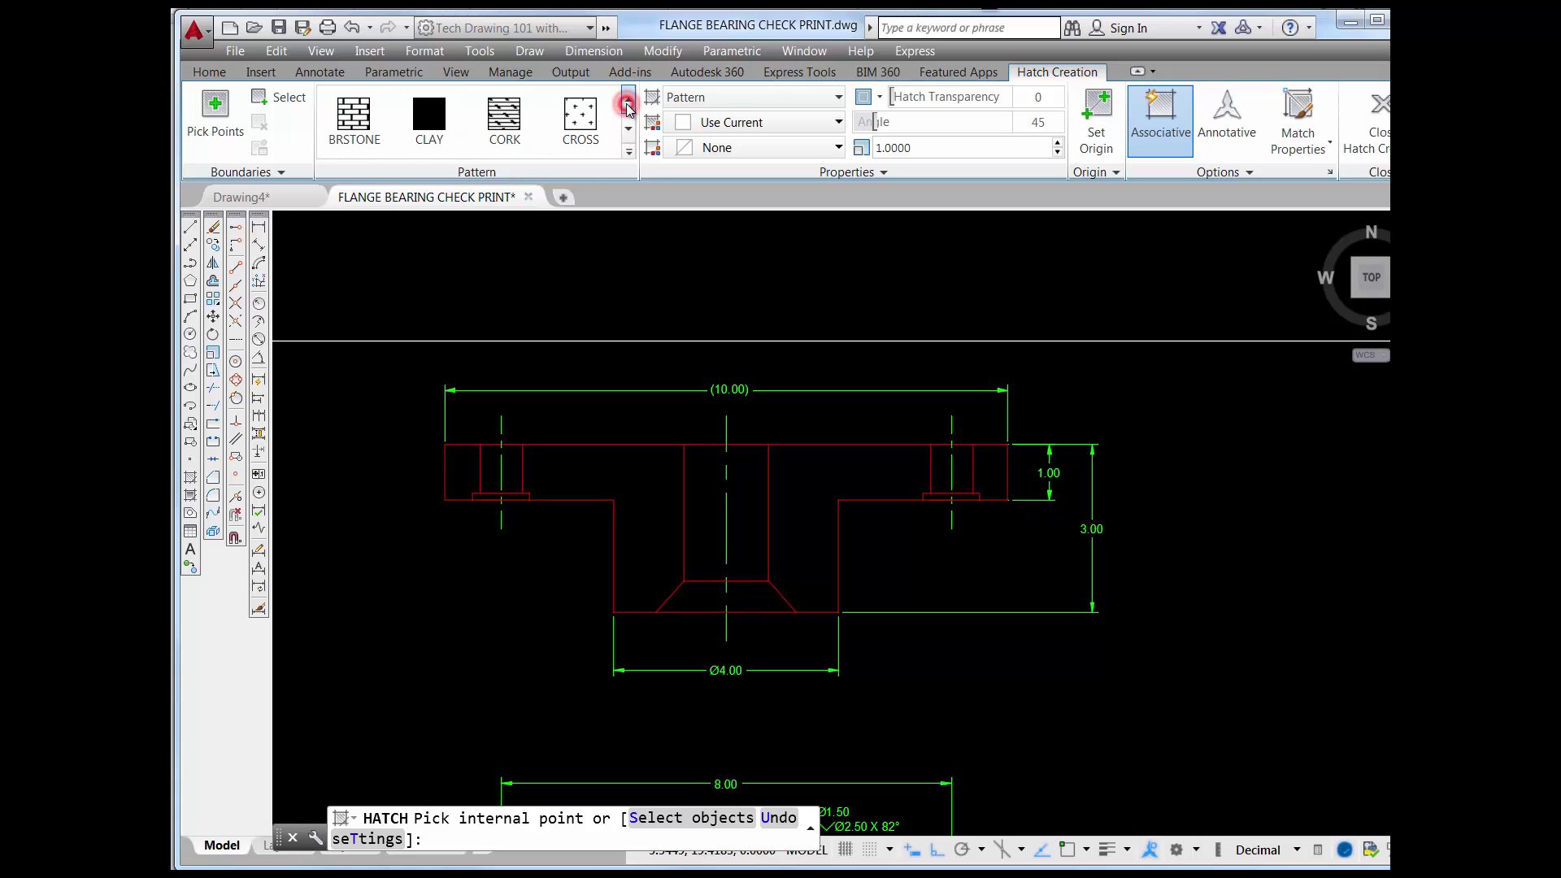
{"action": "left_click", "coordinate": [628, 106]}
{"action": "left_click", "coordinate": [628, 106]}
{"action": "left_click", "coordinate": [628, 104]}
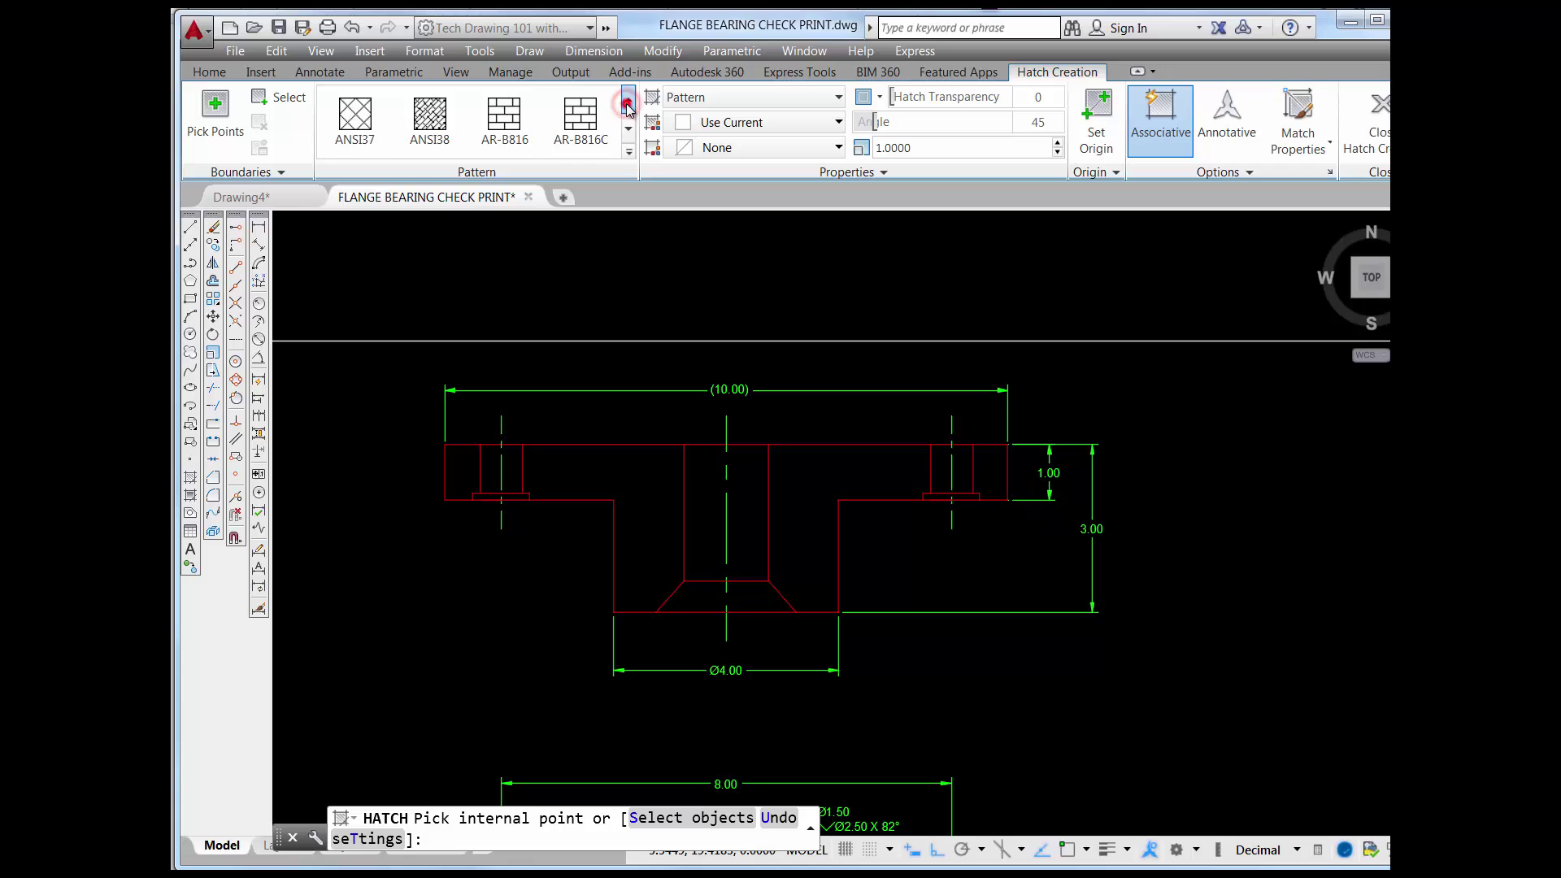
{"action": "left_click", "coordinate": [628, 102]}
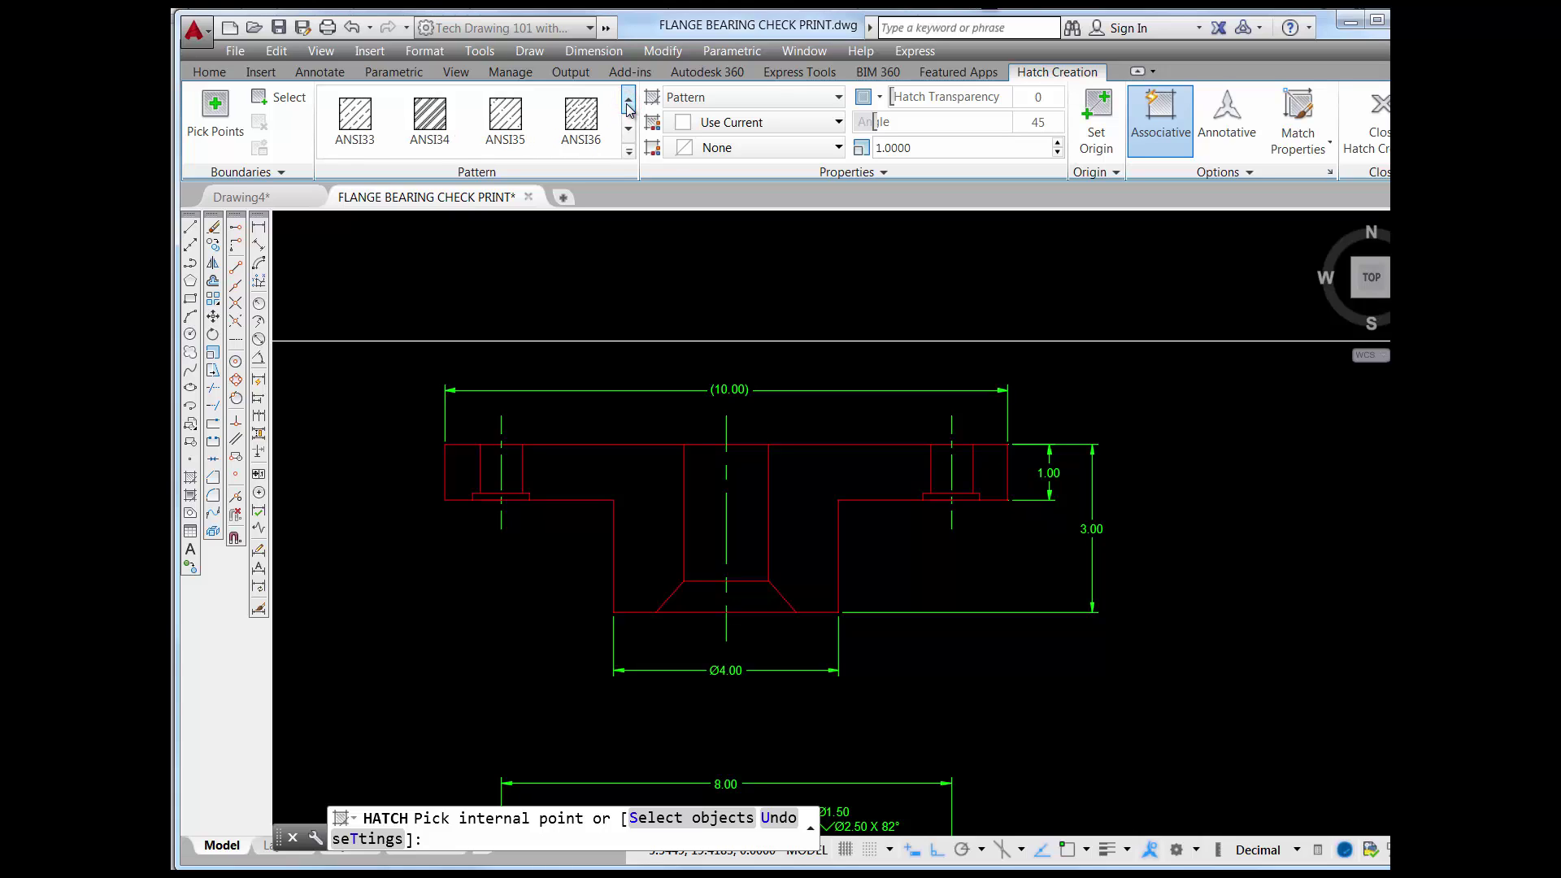
{"action": "left_click", "coordinate": [628, 105]}
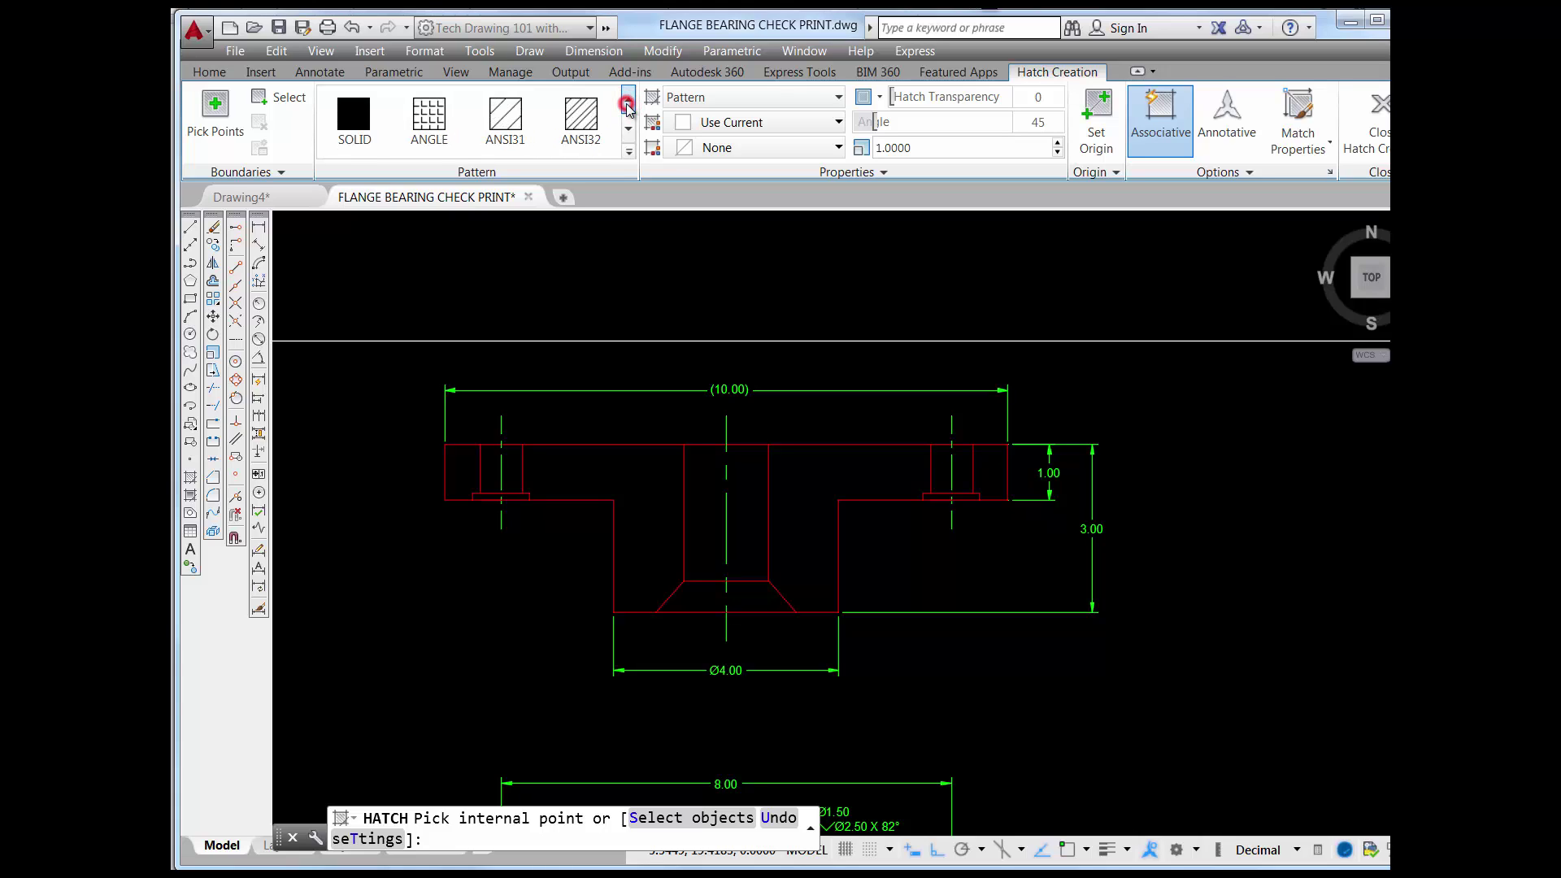
{"action": "left_click", "coordinate": [505, 120]}
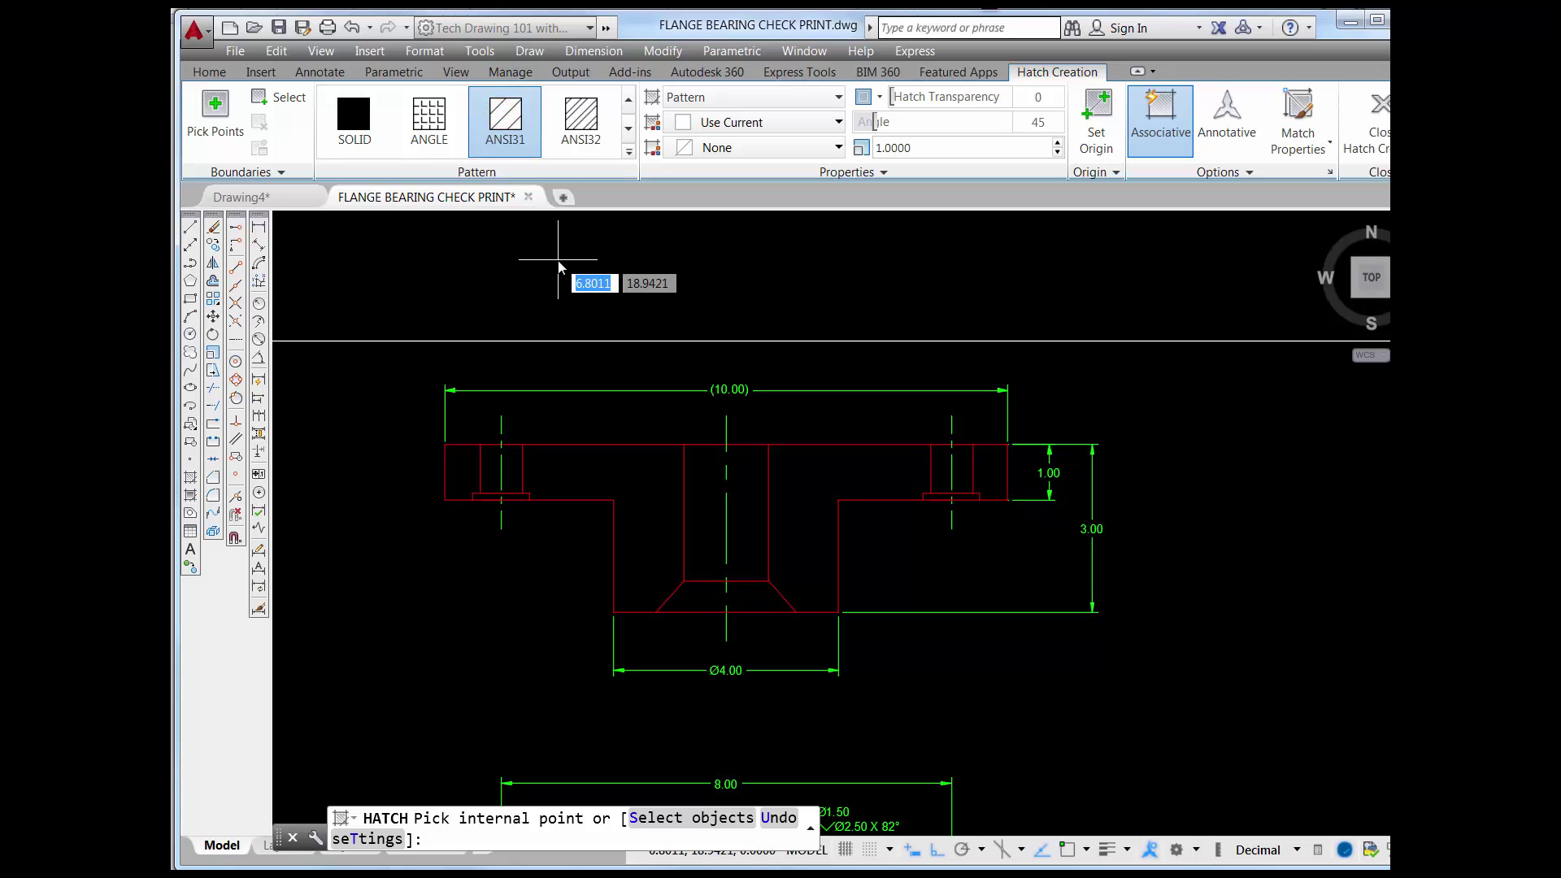
- Set the ANSI31 hatch angle to 0 and hatch the four solid regions of the flange bearing's section view
{"action": "left_click", "coordinate": [215, 112]}
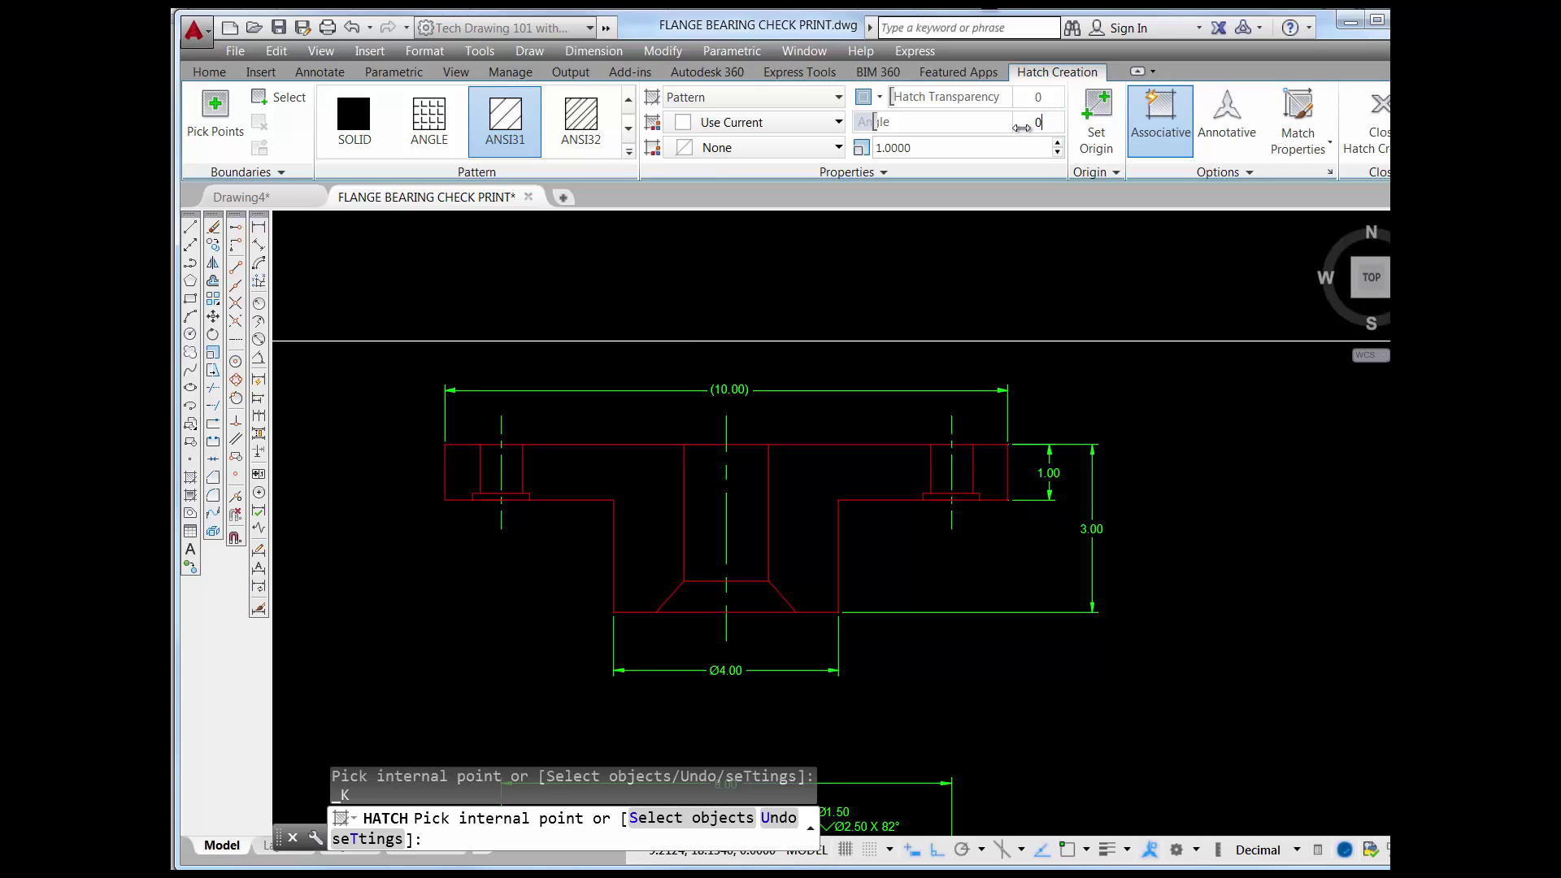
{"action": "left_click", "coordinate": [216, 114]}
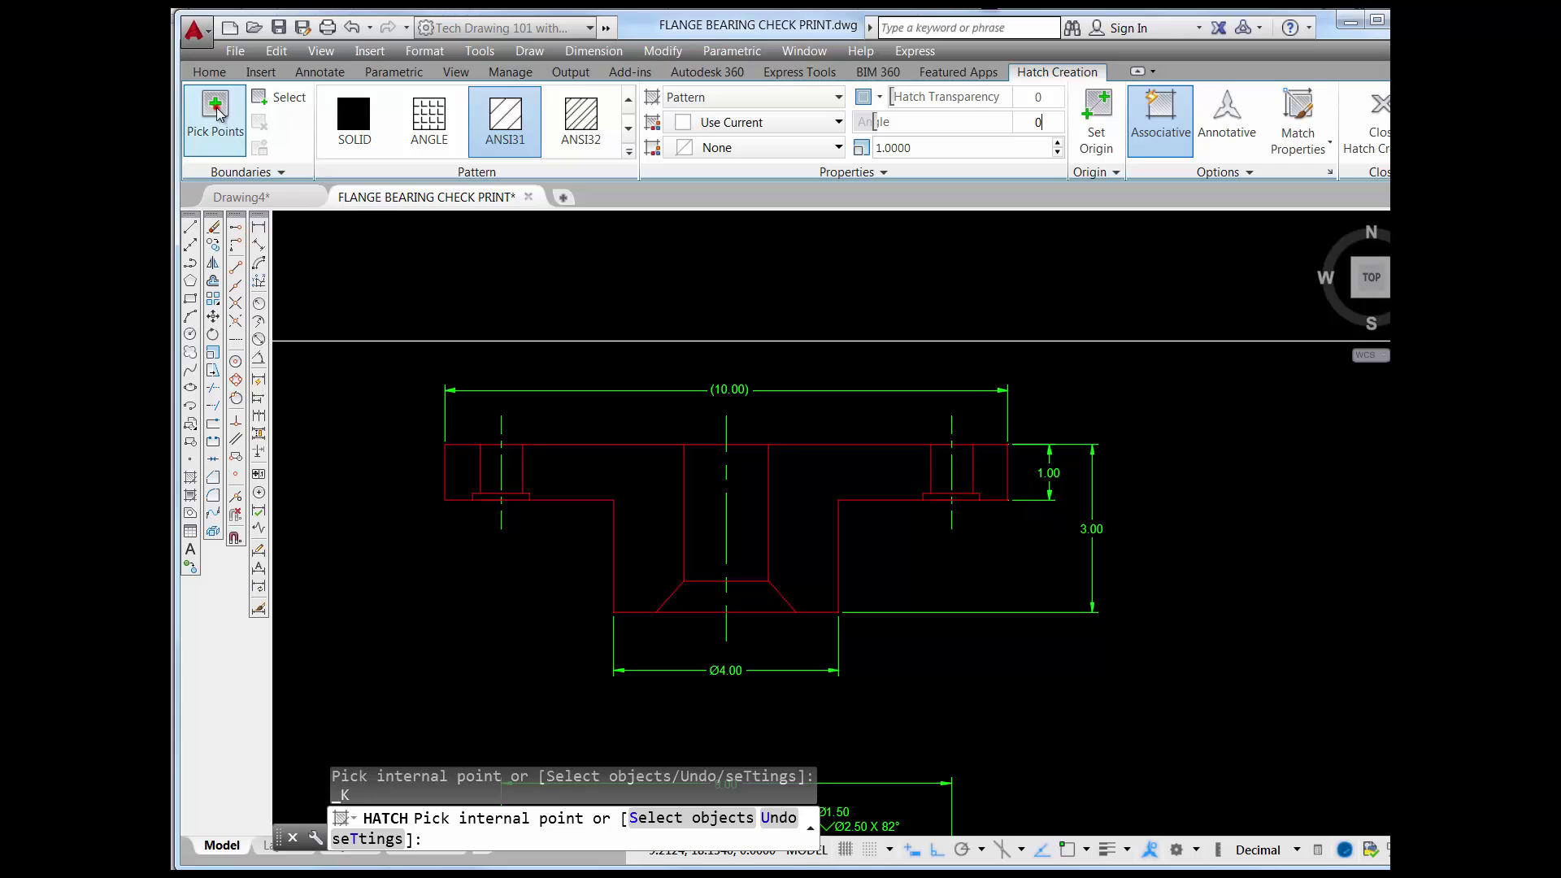
{"action": "left_click", "coordinate": [459, 486]}
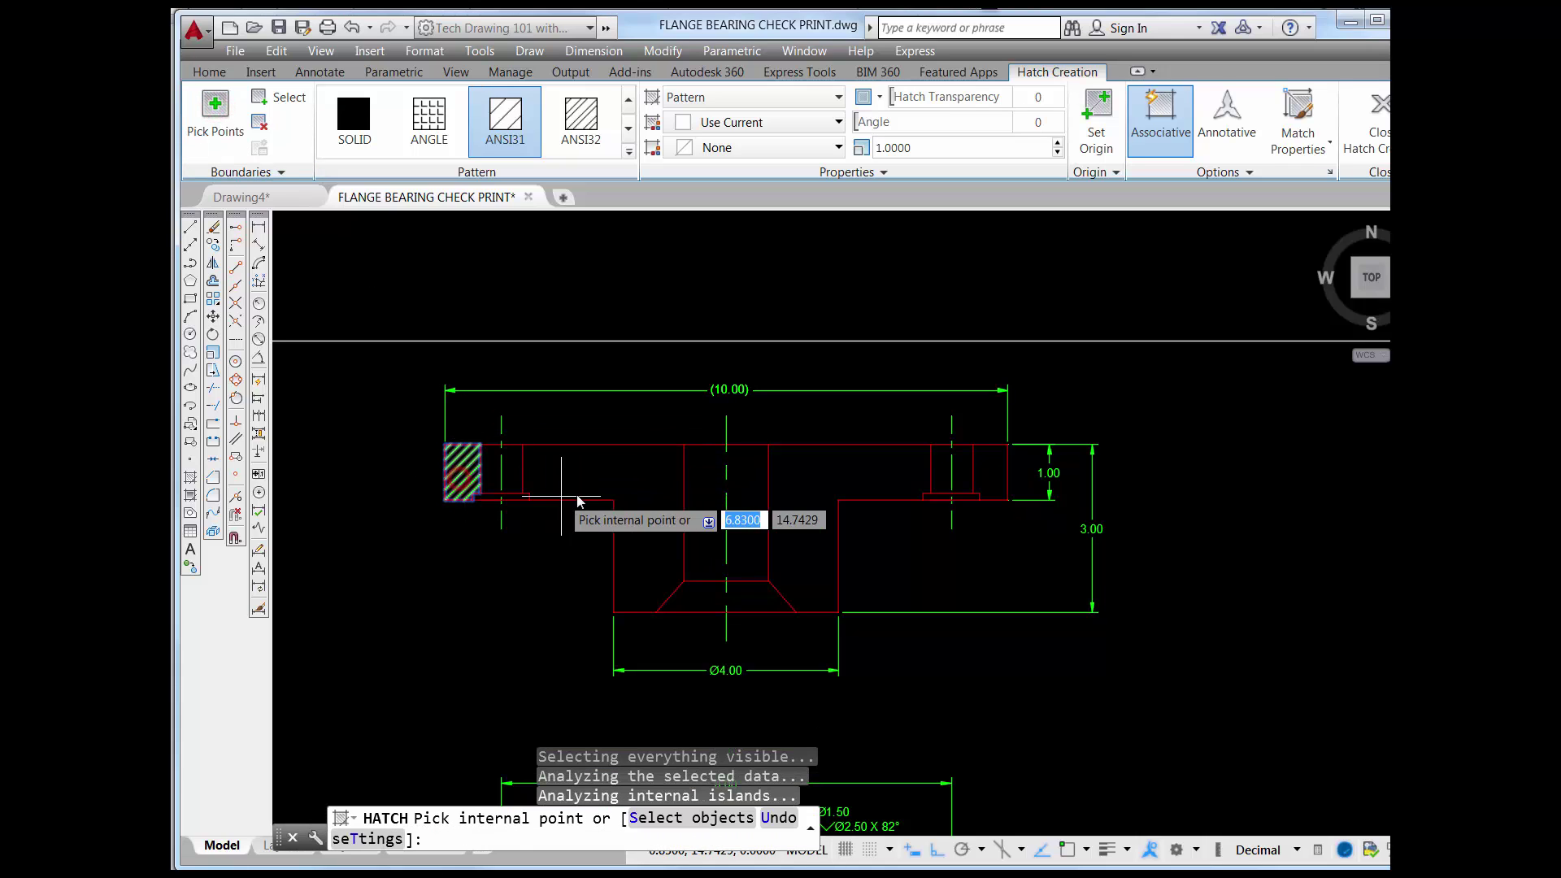
{"action": "left_click", "coordinate": [598, 485]}
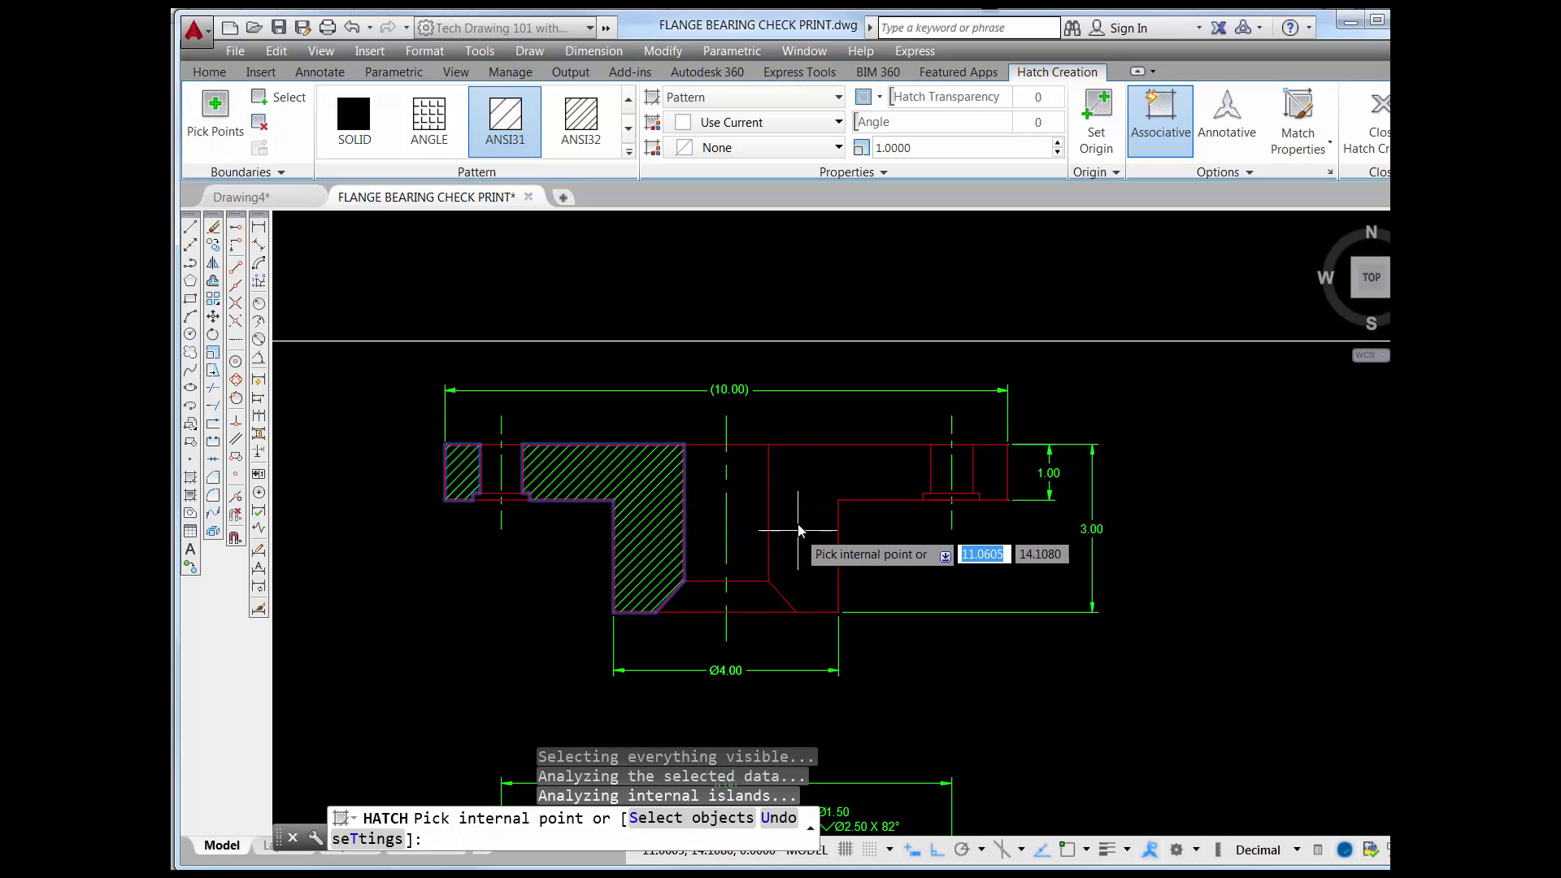
{"action": "left_click", "coordinate": [809, 505]}
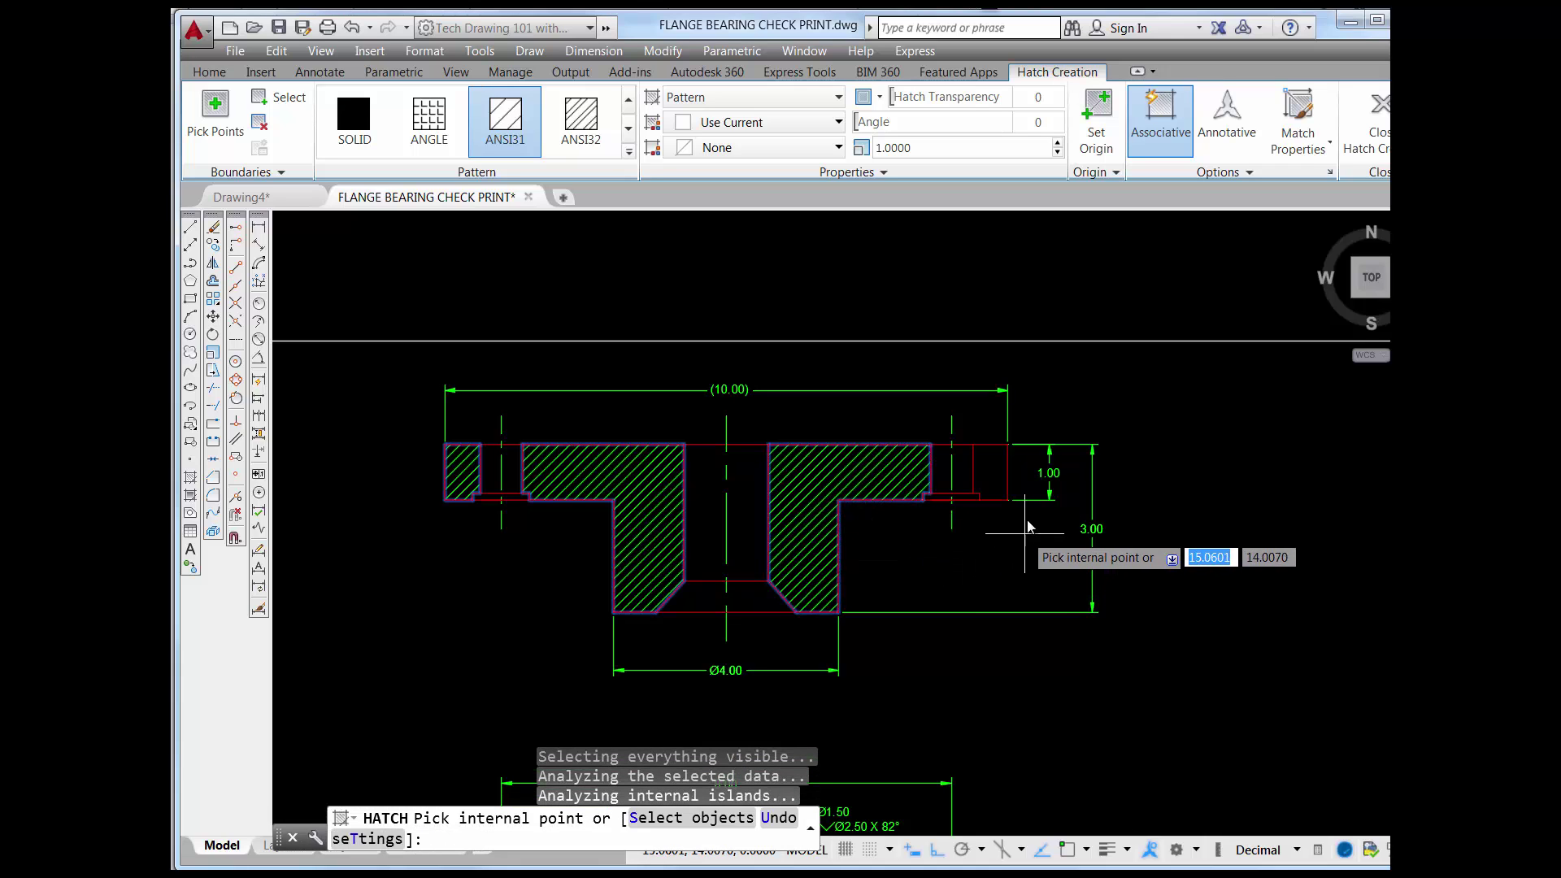
{"action": "left_click", "coordinate": [996, 480]}
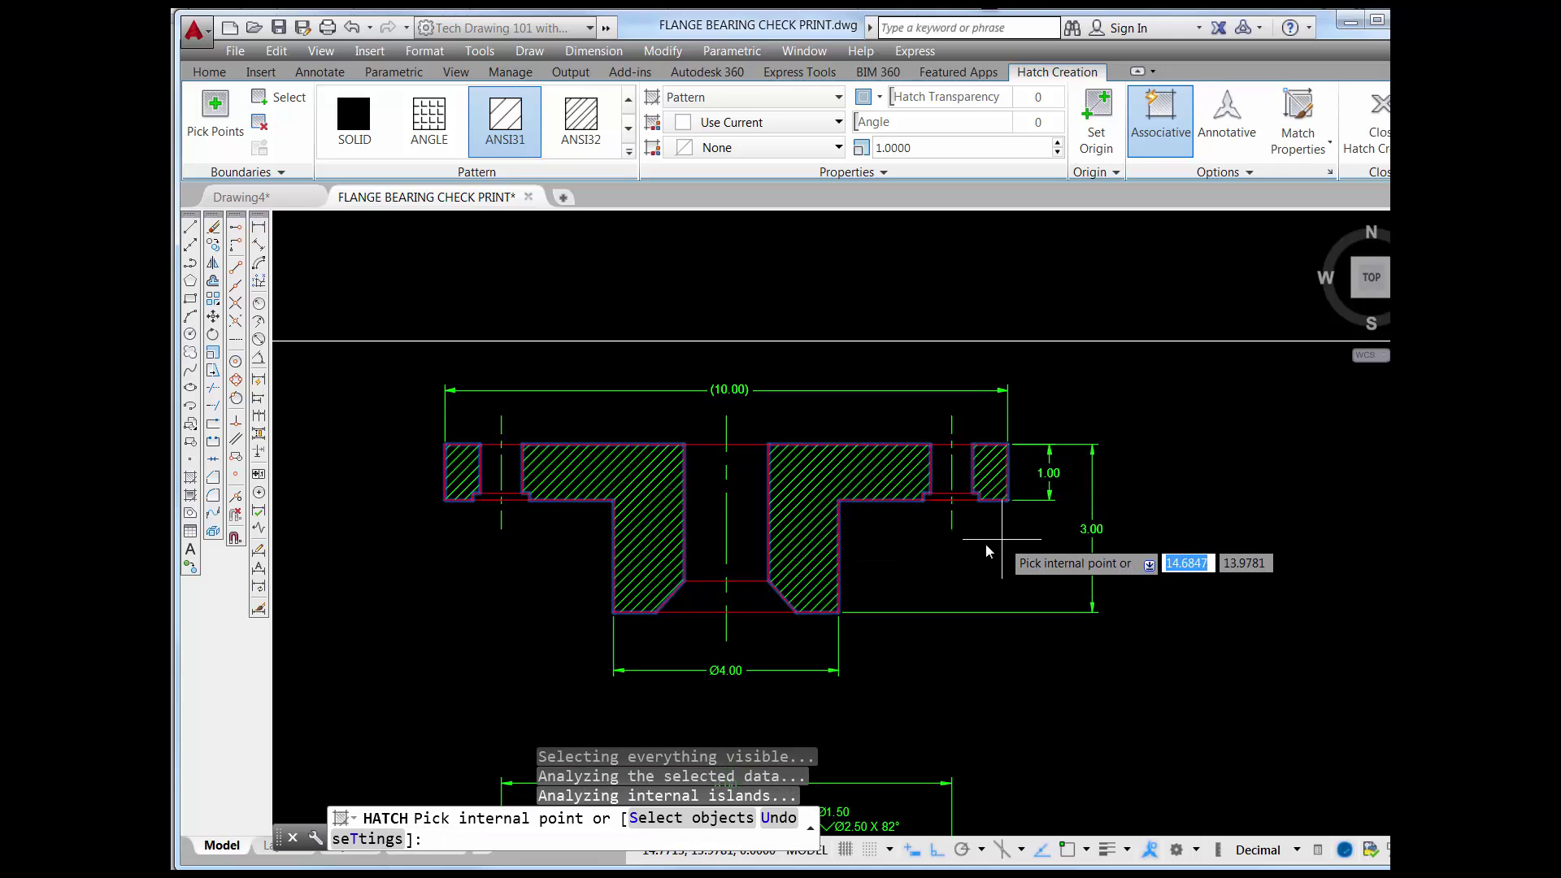
{"action": "scroll", "coordinate": [973, 555], "scroll_direction": "up", "scroll_amount": 2}
{"action": "middle_click_drag", "start_coordinate": [973, 555], "coordinate": [1179, 567]}
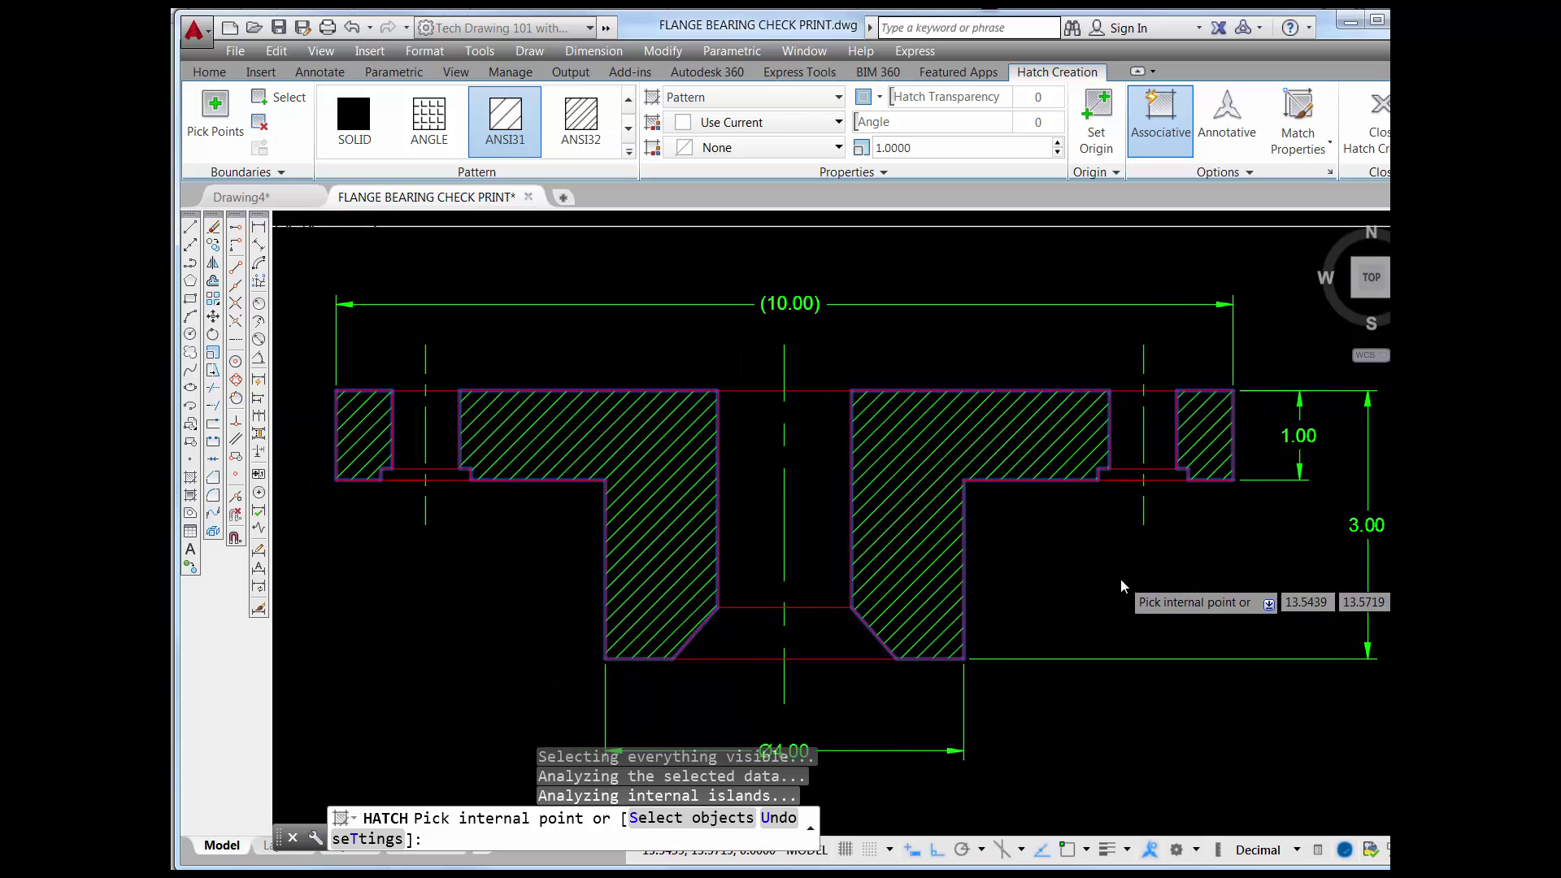
{"action": "key", "text": "Escape"}
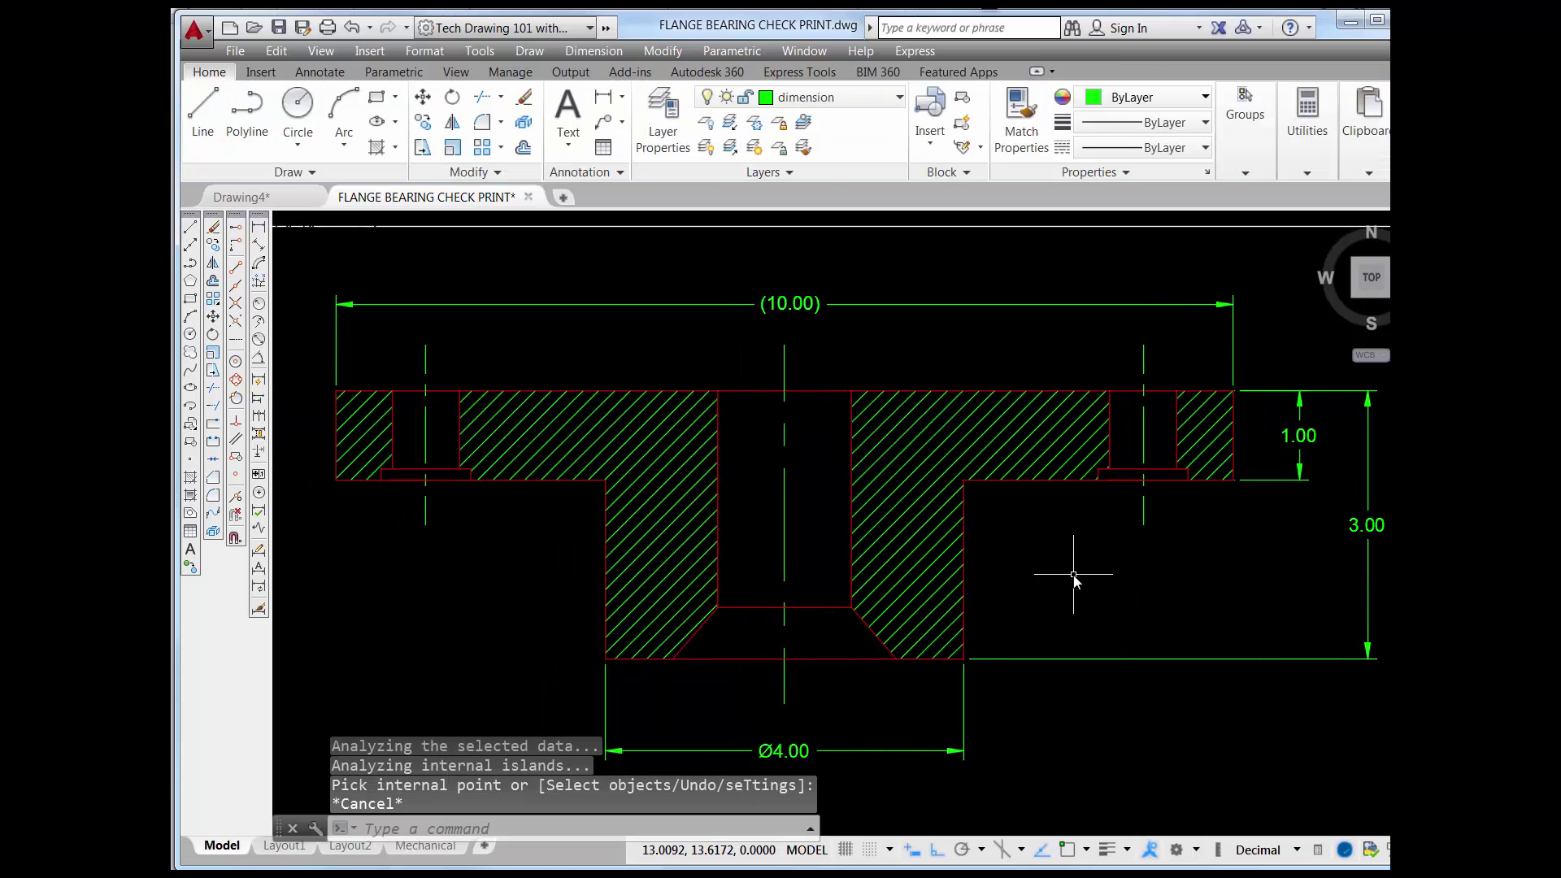
- Try a scale of 0.5 on the section view's hatch and set the scale back to 1
{"action": "left_click", "coordinate": [911, 508]}
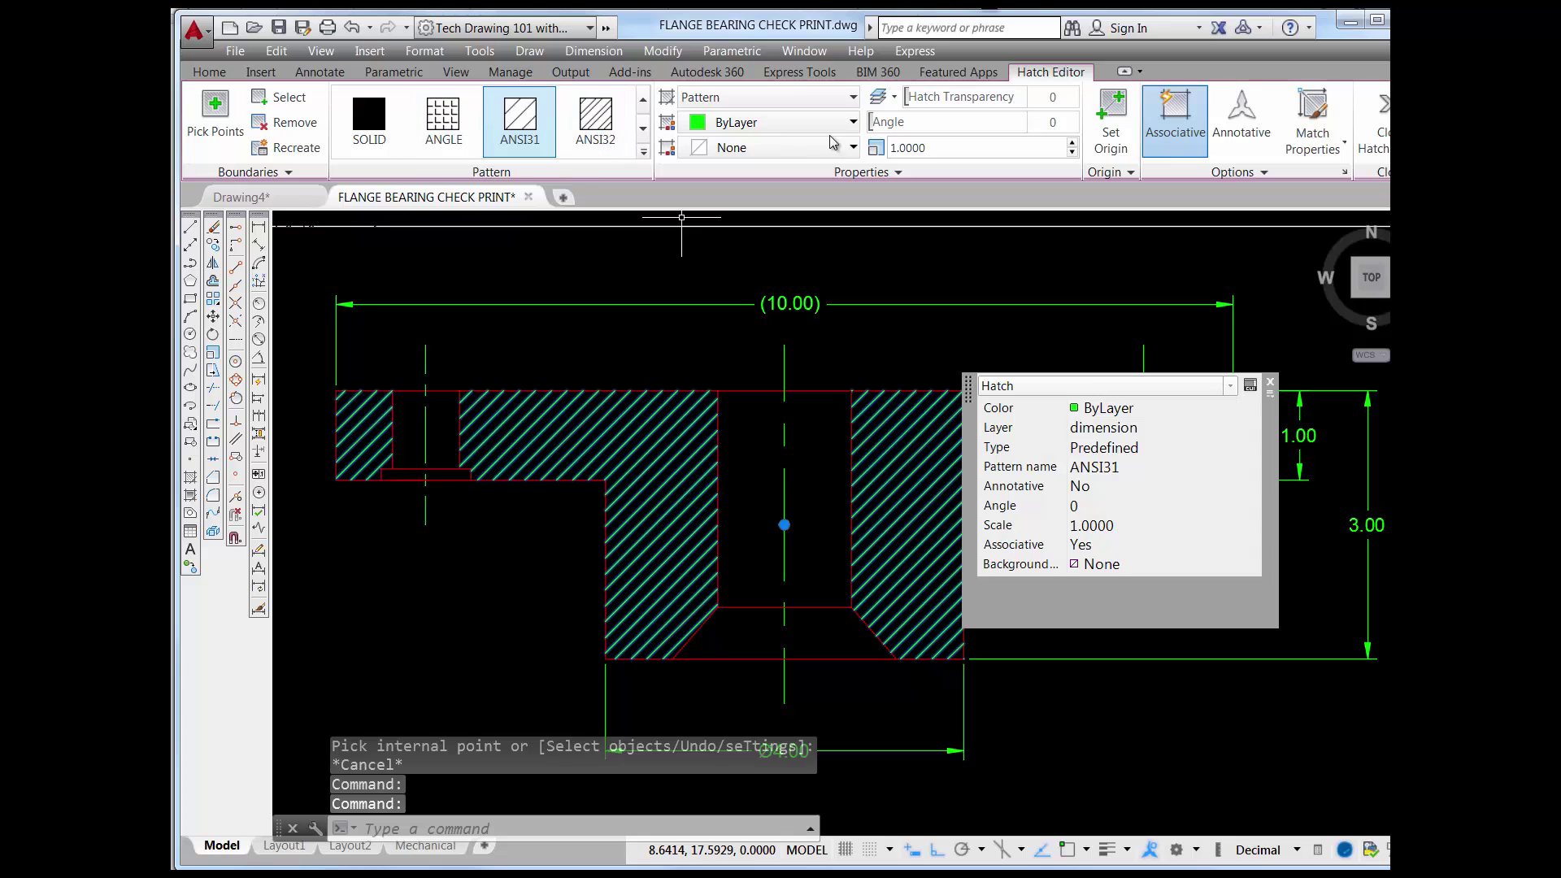
{"action": "left_click", "coordinate": [944, 148]}
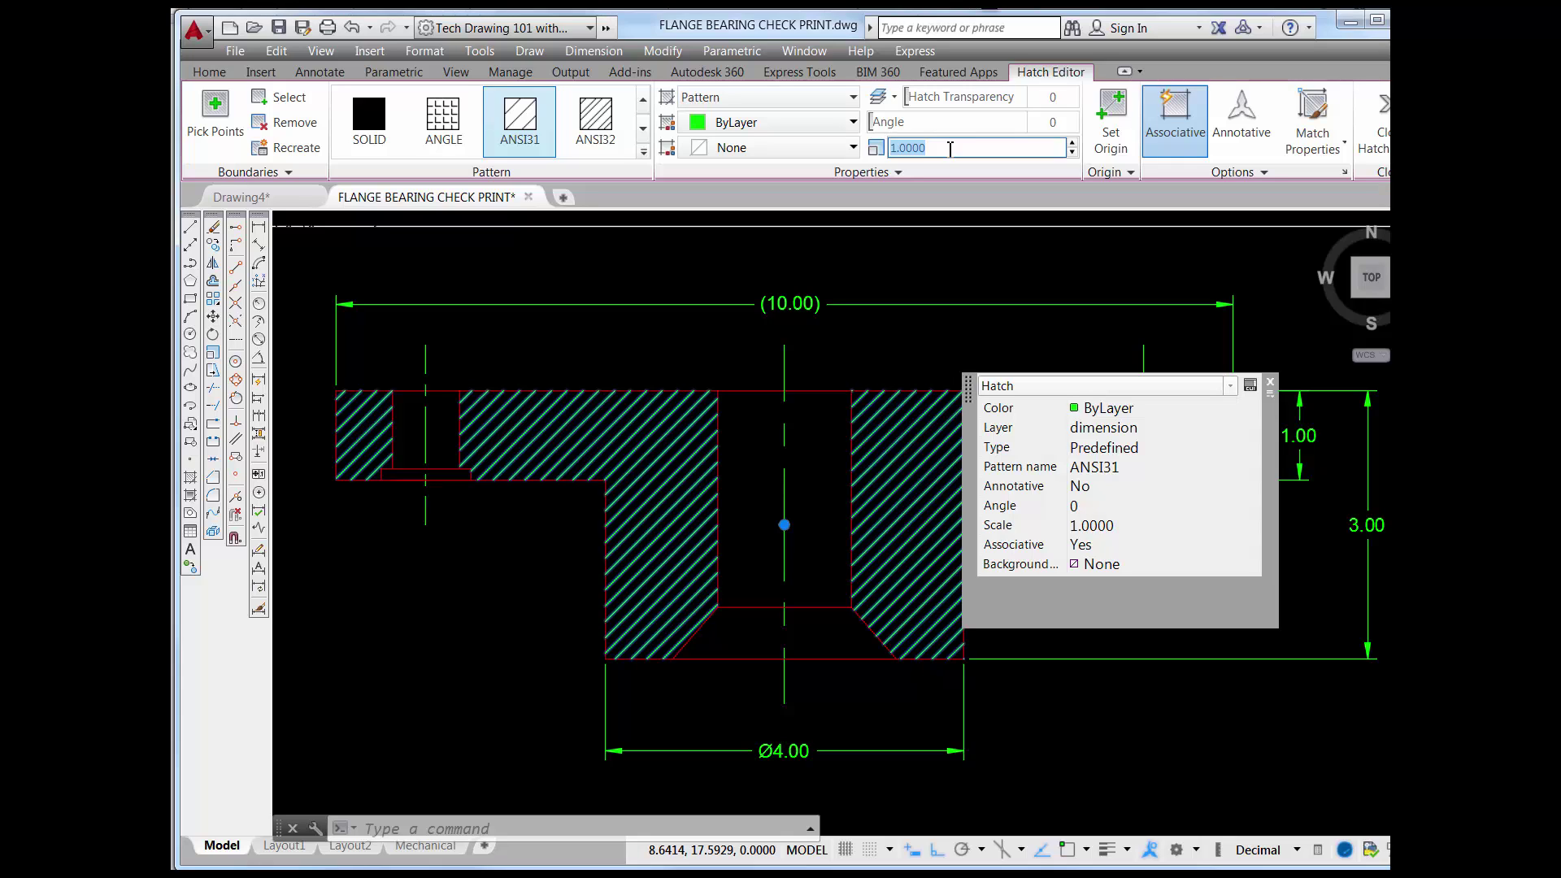
{"action": "left_click", "coordinate": [1271, 384]}
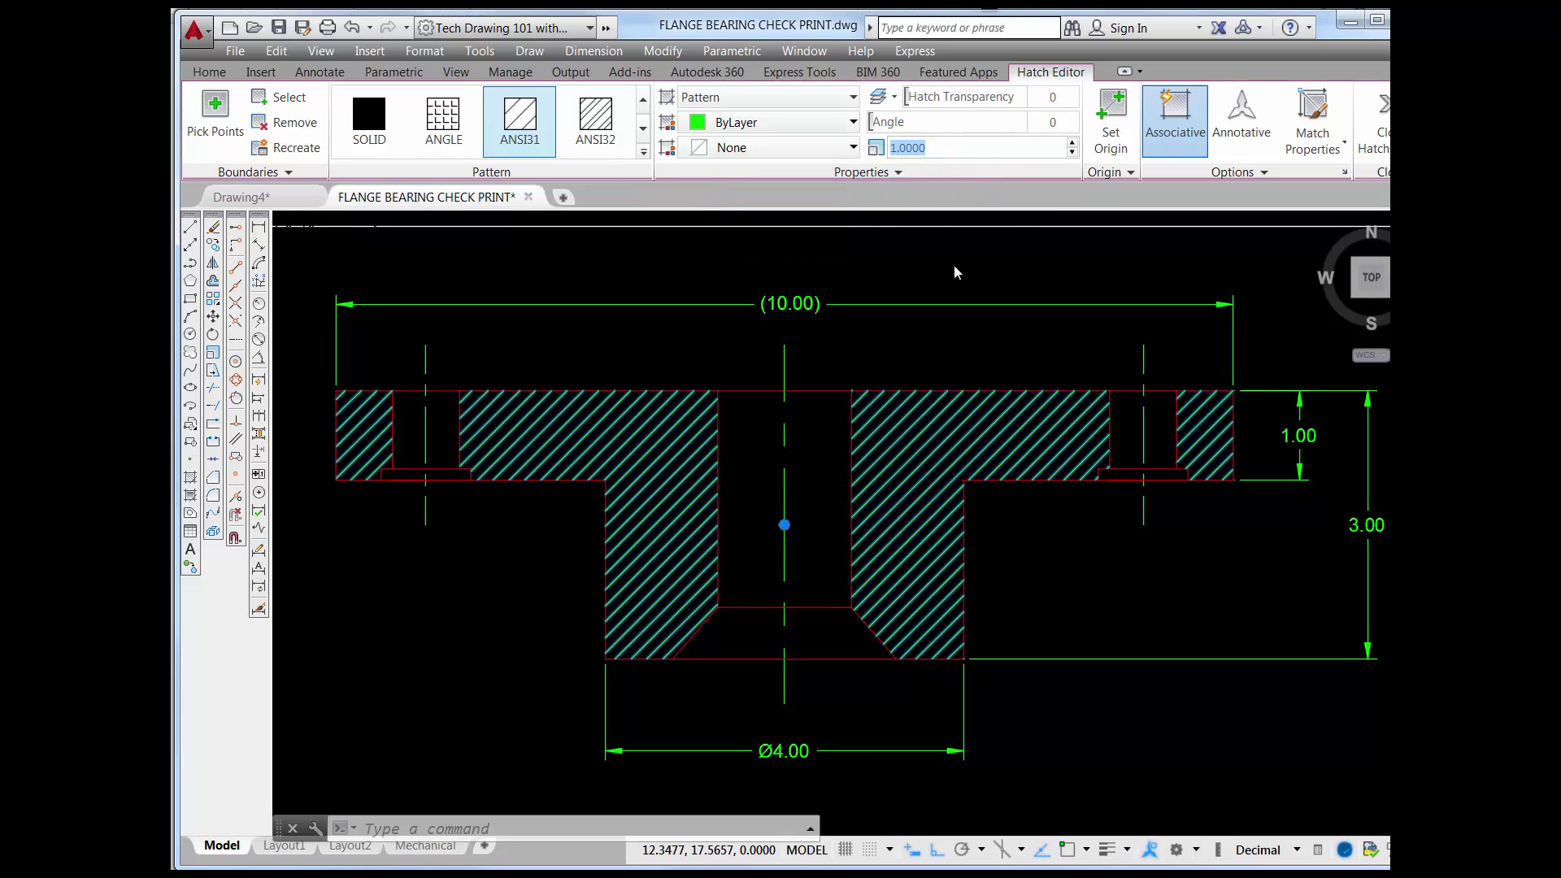
{"action": "type", "text": ".5"}
{"action": "key", "text": "Return"}
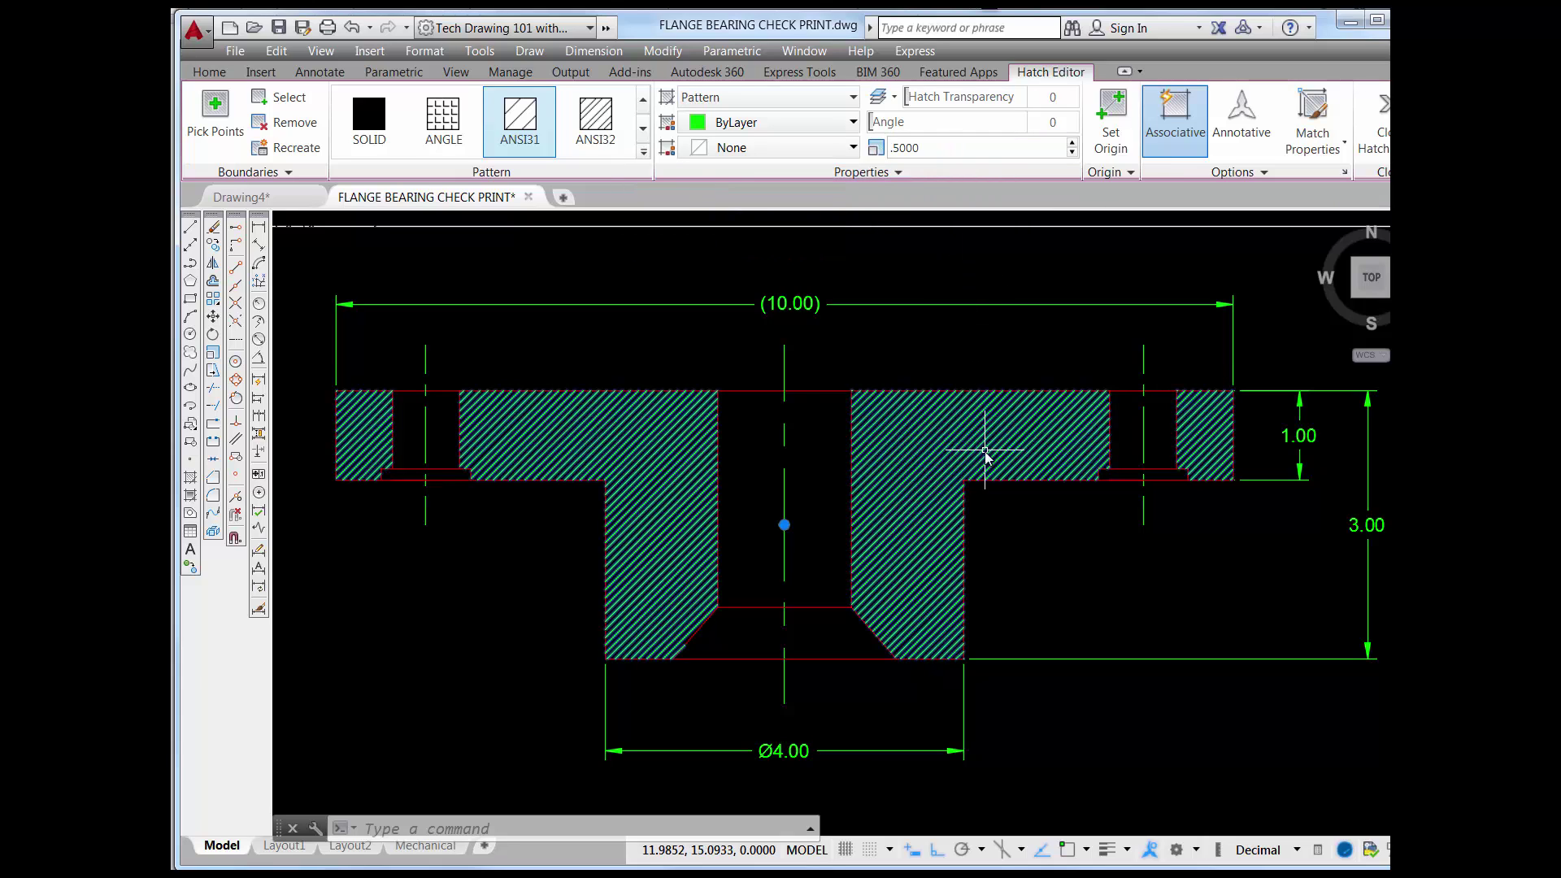
{"action": "scroll", "coordinate": [924, 455], "scroll_direction": "up", "scroll_amount": 2}
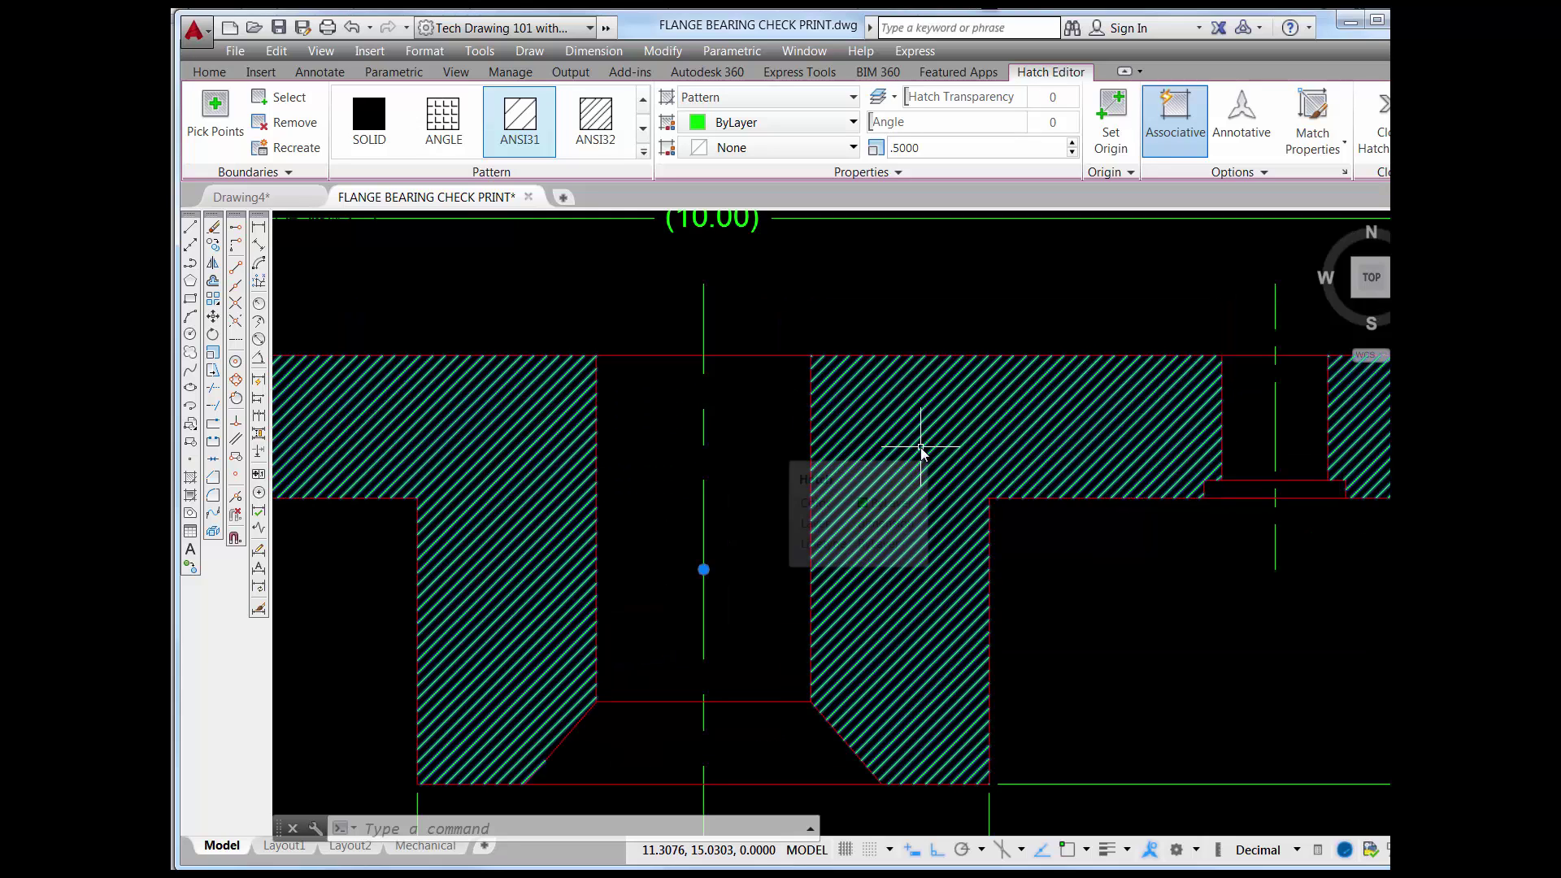
{"action": "scroll", "coordinate": [919, 447], "scroll_direction": "down", "scroll_amount": 2}
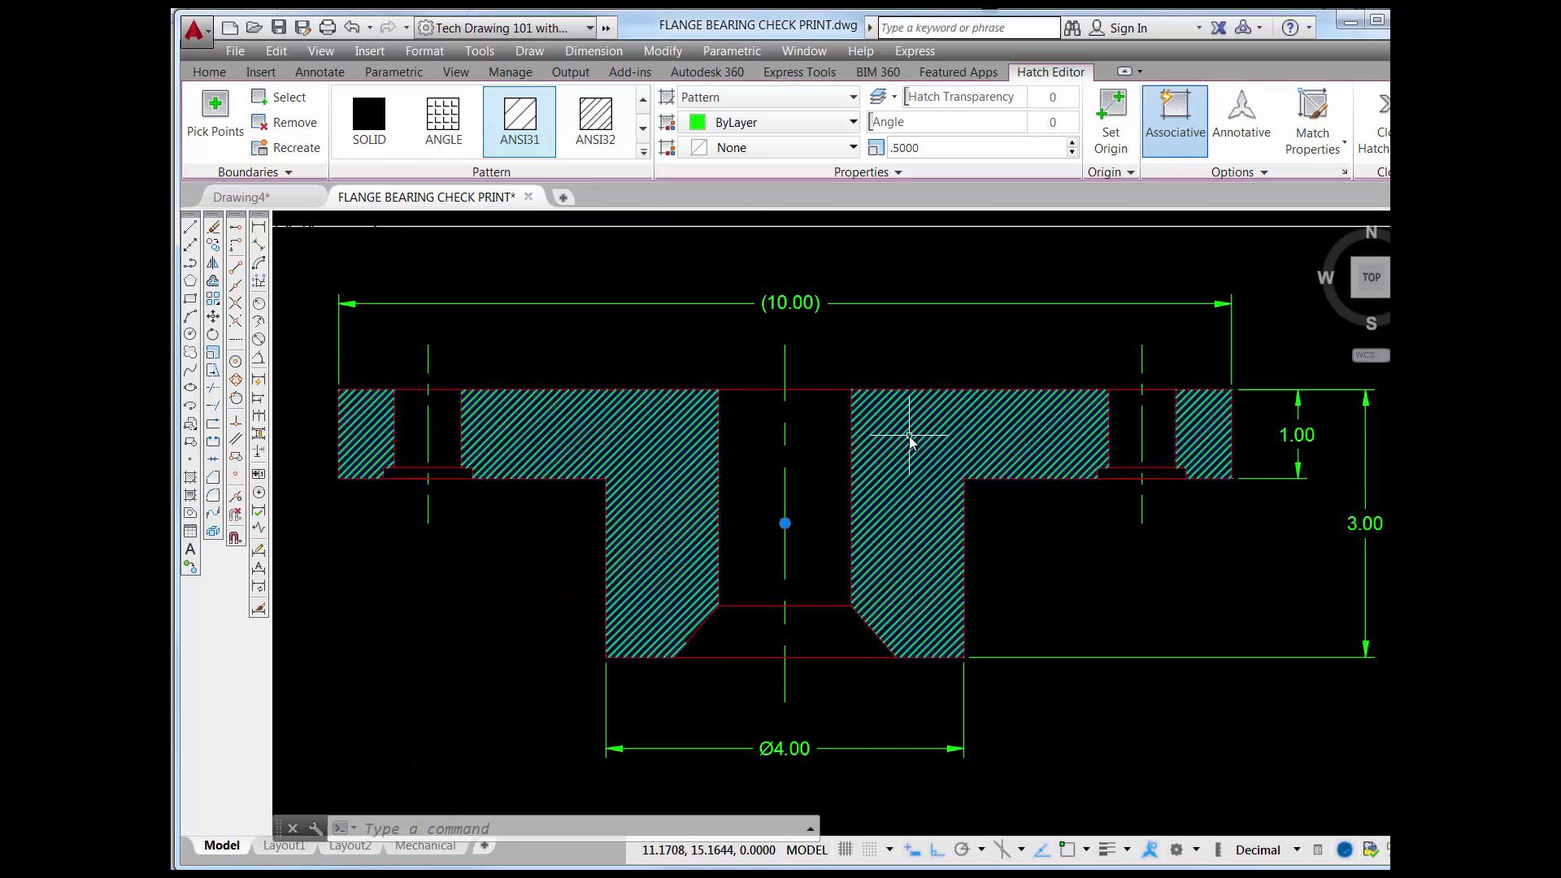
{"action": "scroll", "coordinate": [909, 437], "scroll_direction": "up", "scroll_amount": 2}
{"action": "scroll", "coordinate": [904, 435], "scroll_direction": "down", "scroll_amount": 2}
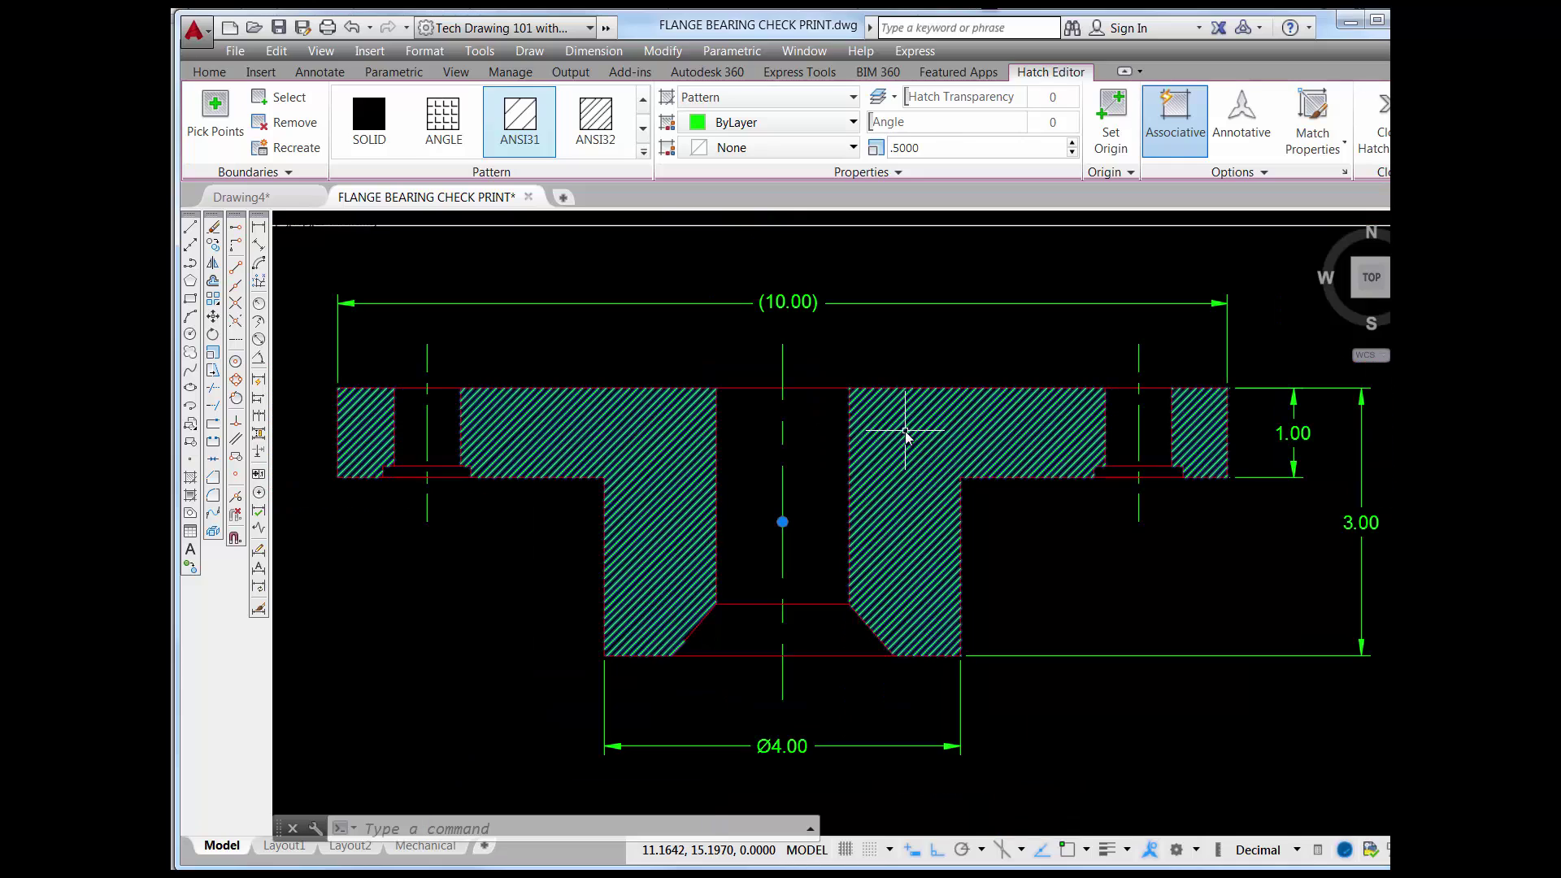
{"action": "left_click", "coordinate": [939, 149]}
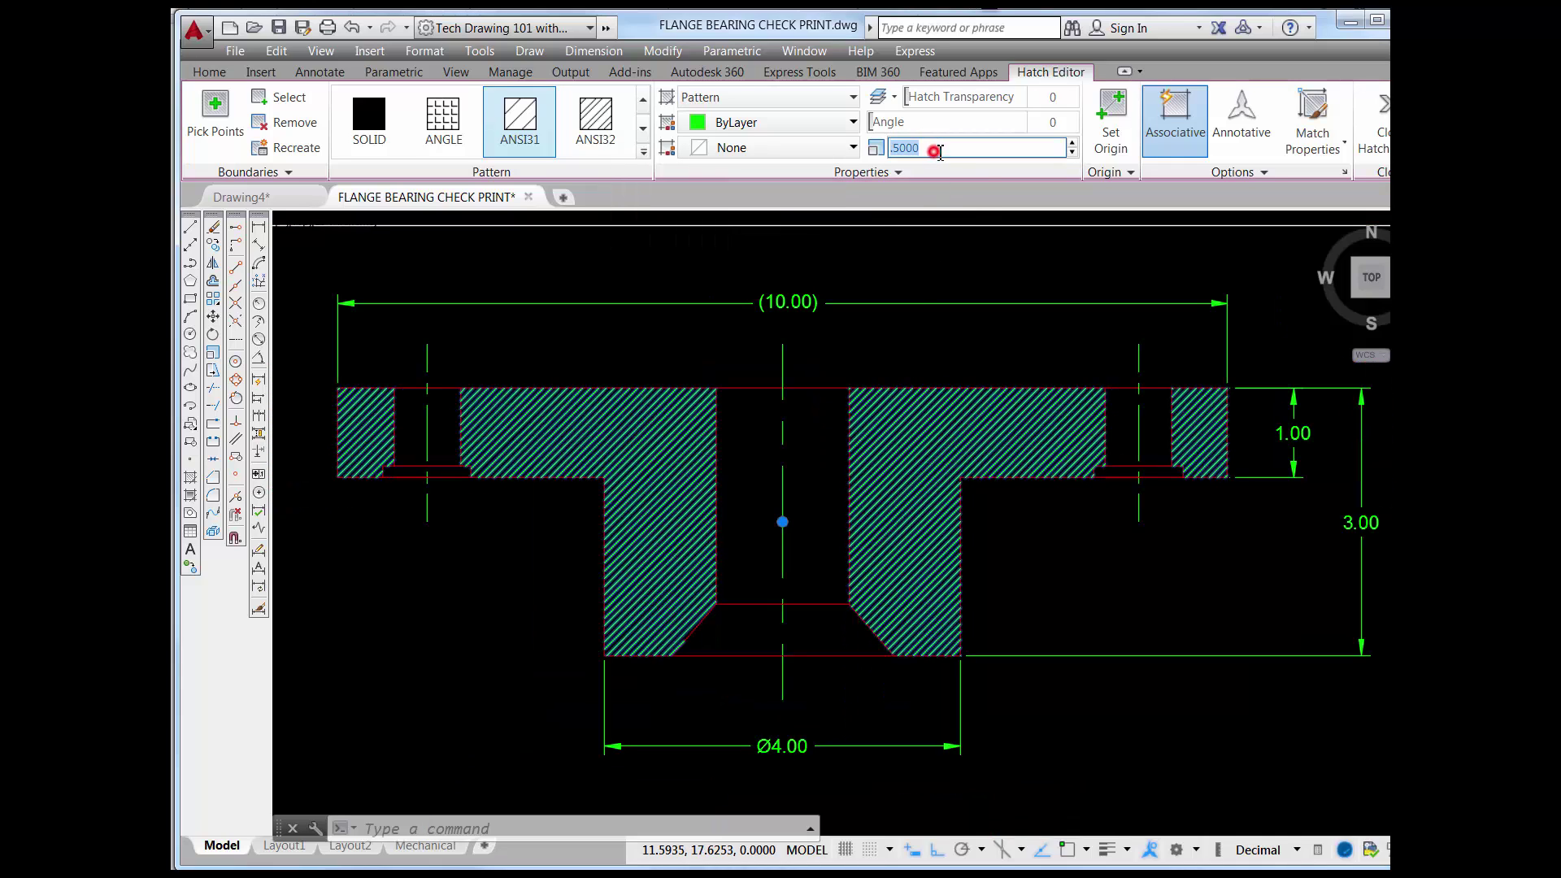
{"action": "key", "text": "Return"}
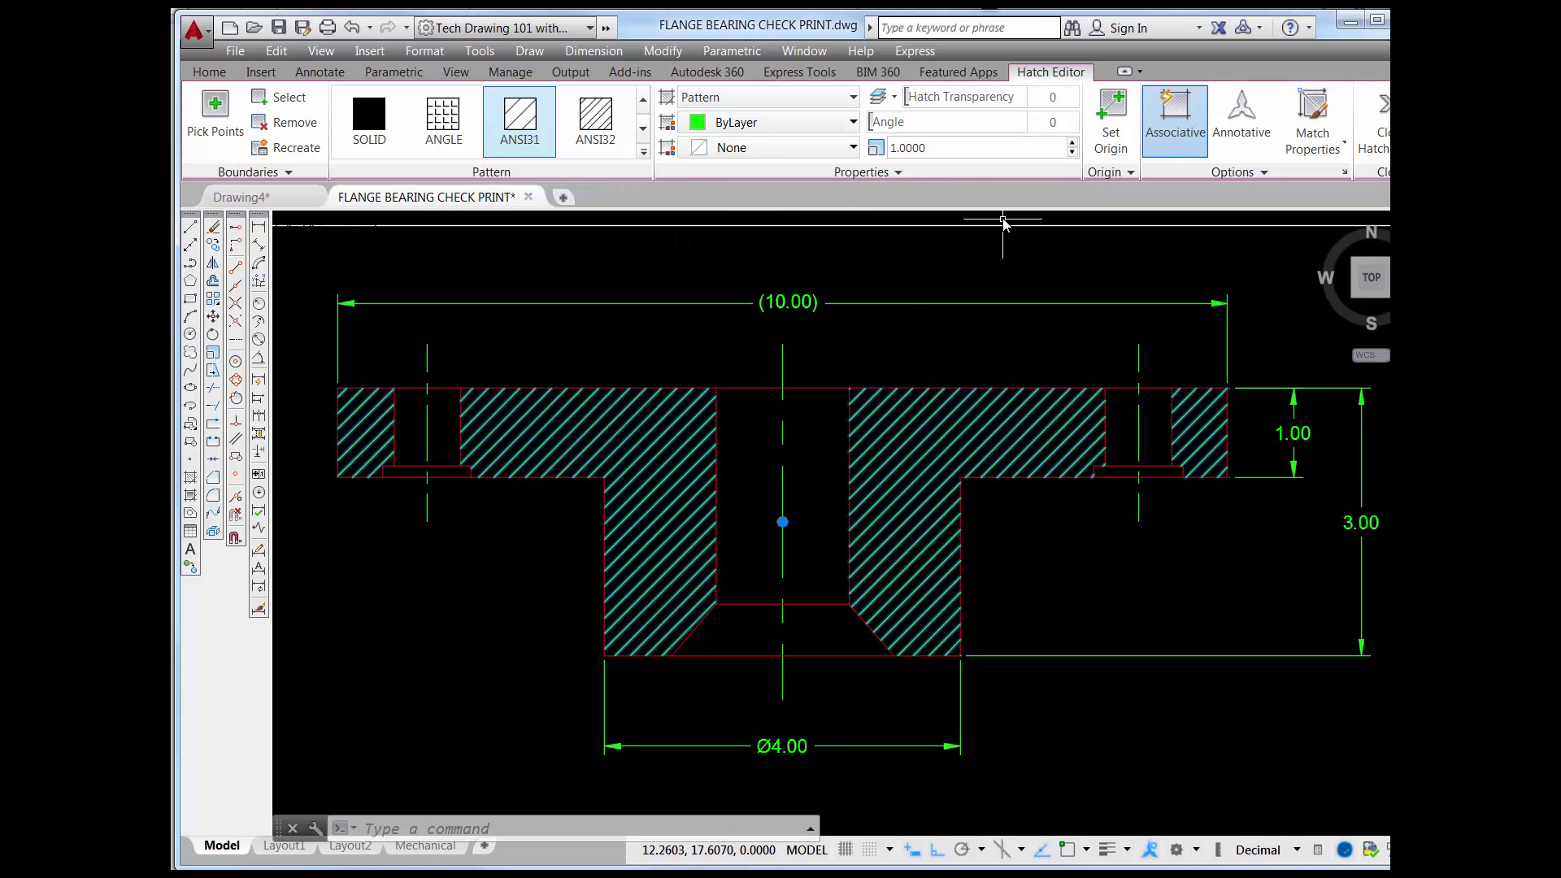
- Set the section view hatch's scale to 2 in its quick properties
{"action": "left_click", "coordinate": [920, 446]}
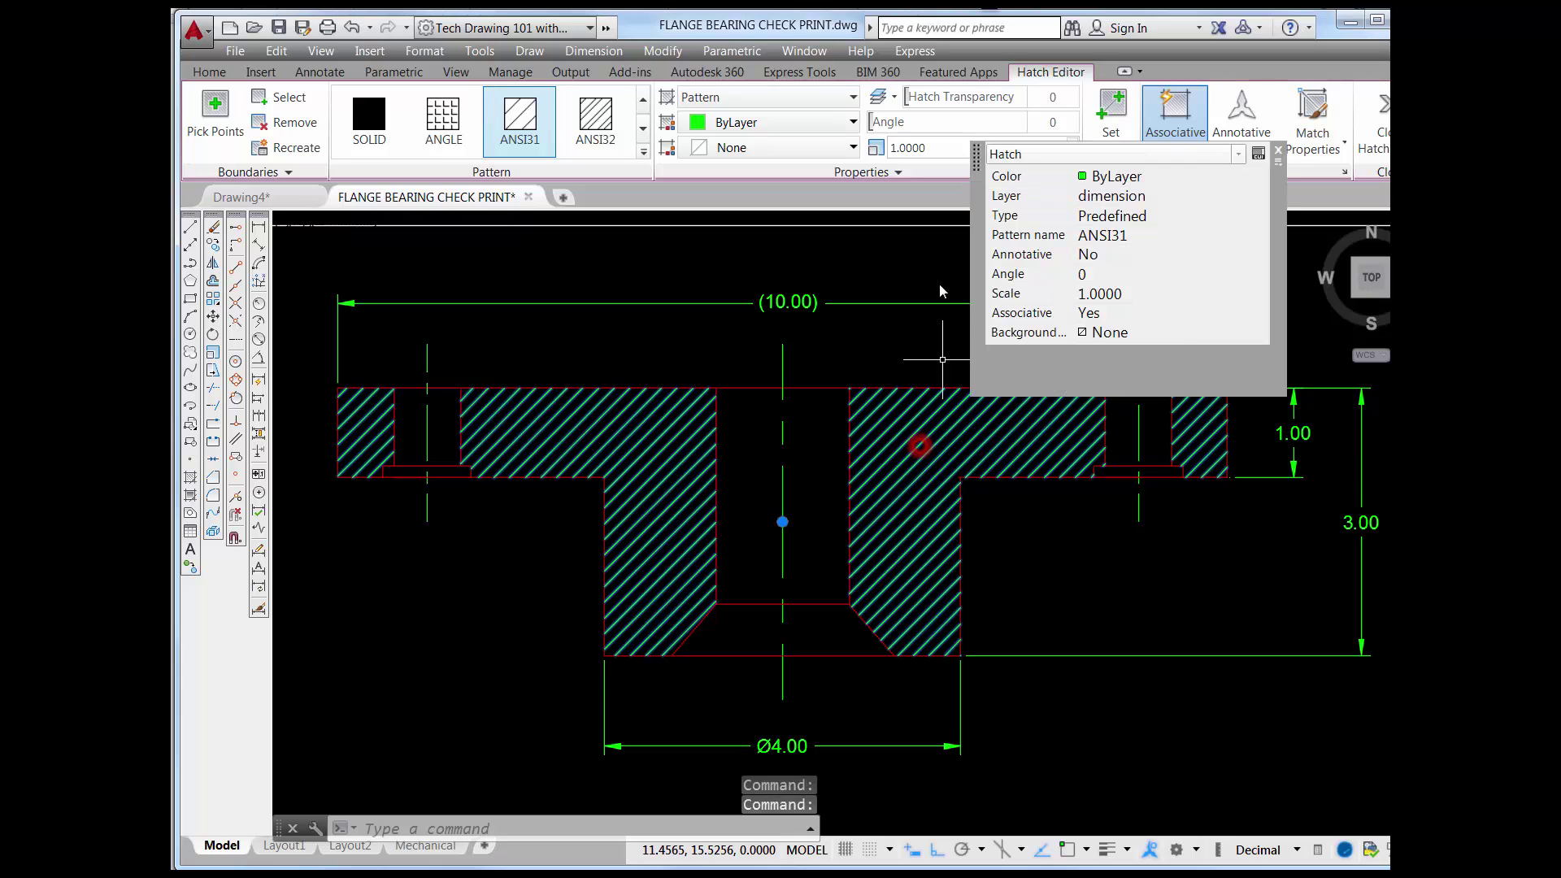
{"action": "left_click", "coordinate": [1114, 297]}
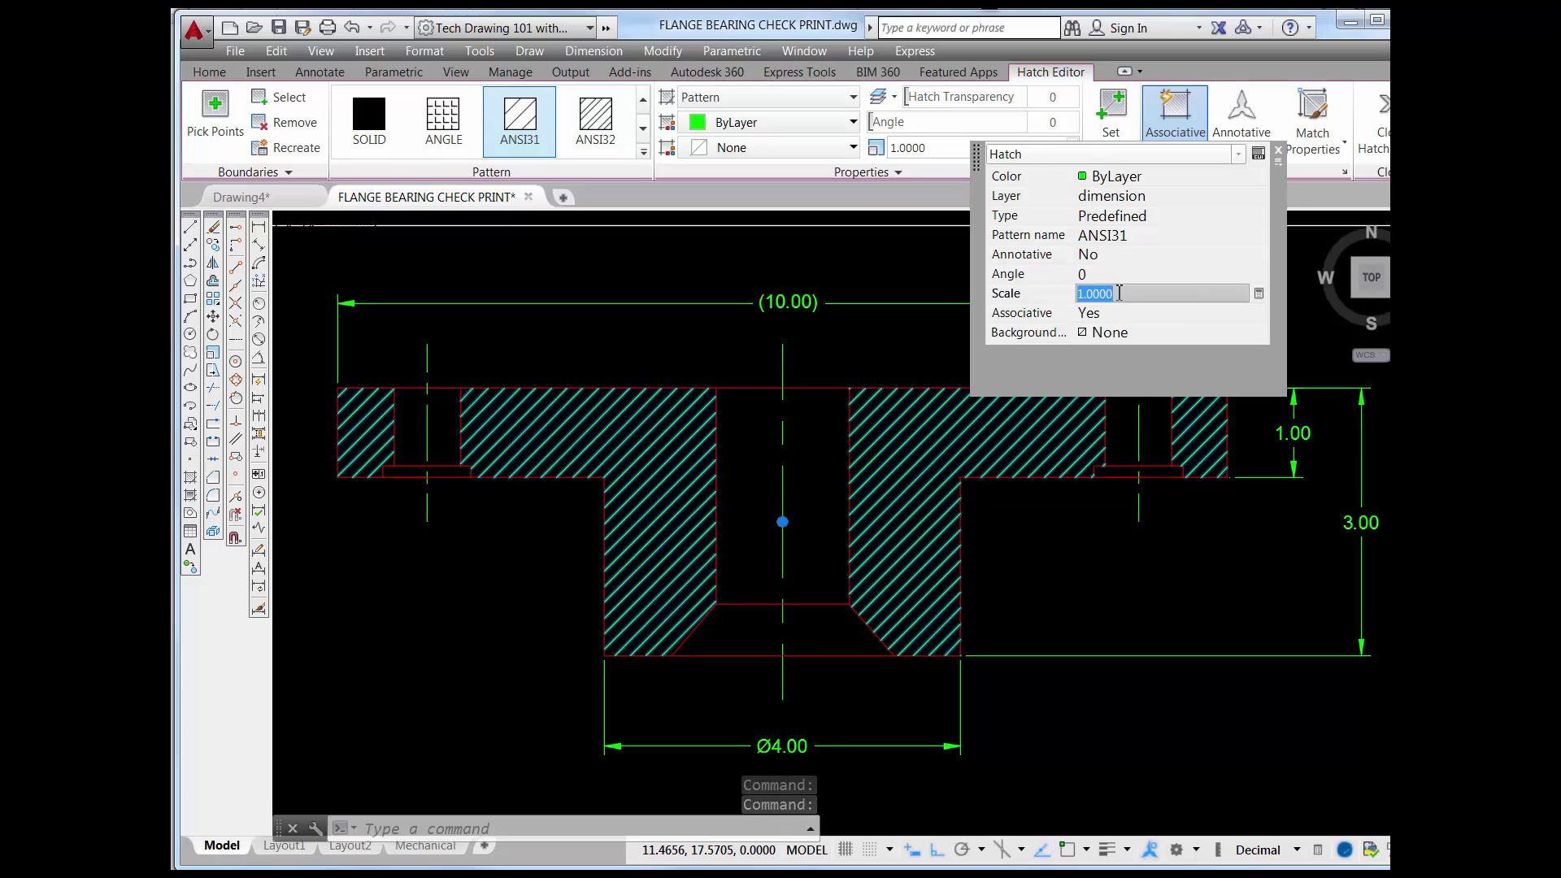
{"action": "double_click", "coordinate": [1121, 294]}
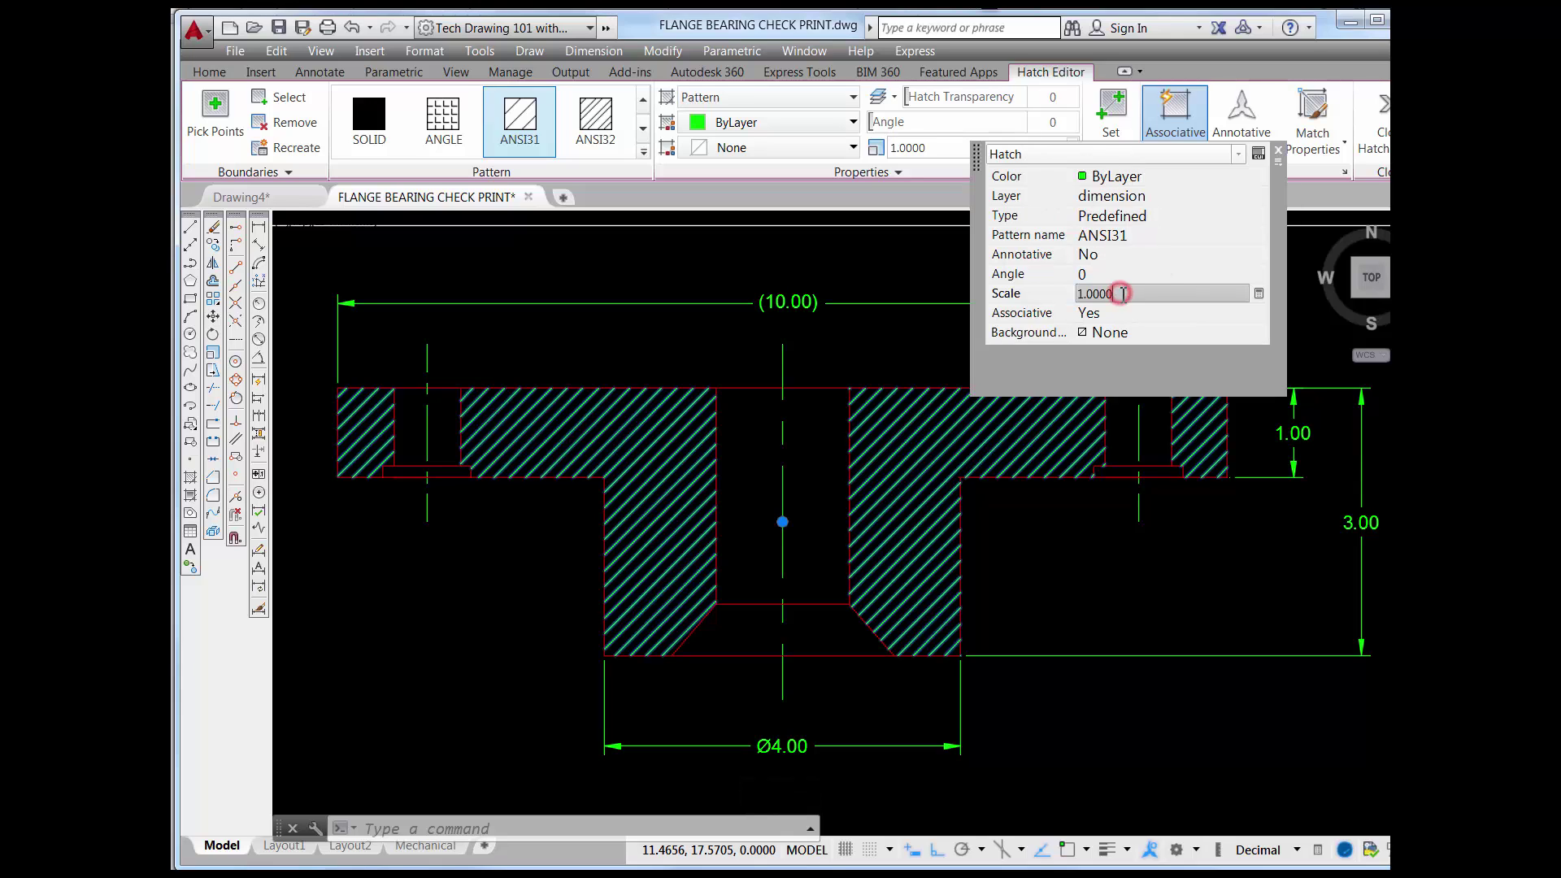
{"action": "type", "text": "2"}
{"action": "key", "text": "Return"}
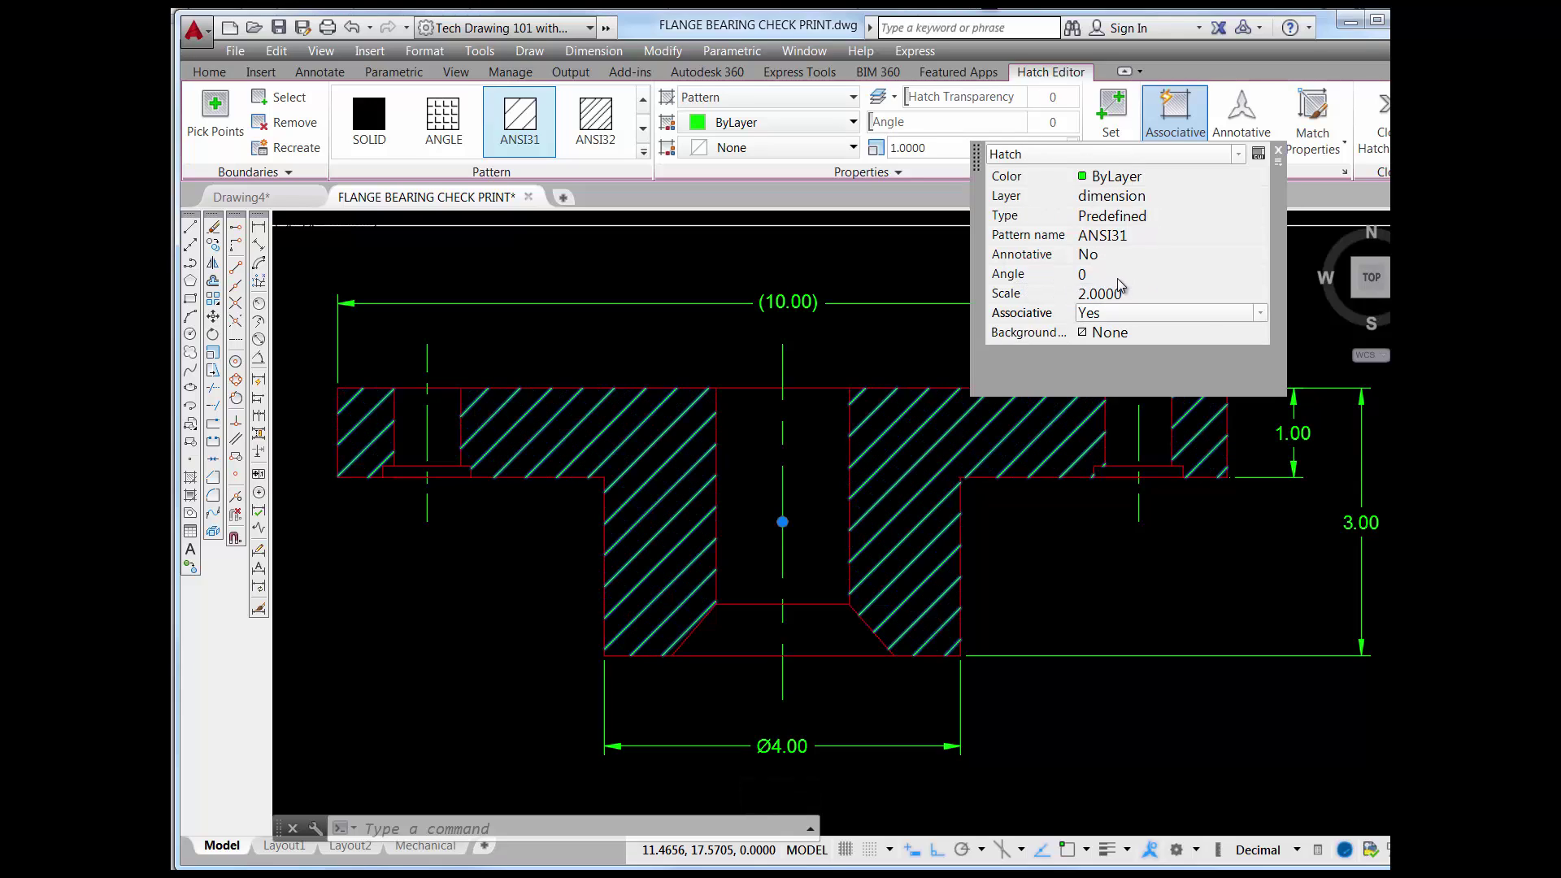
- Browse the ANSI and ISO patterns available for the section hatch, and leave without choosing a different pattern
{"action": "left_click", "coordinate": [1110, 238]}
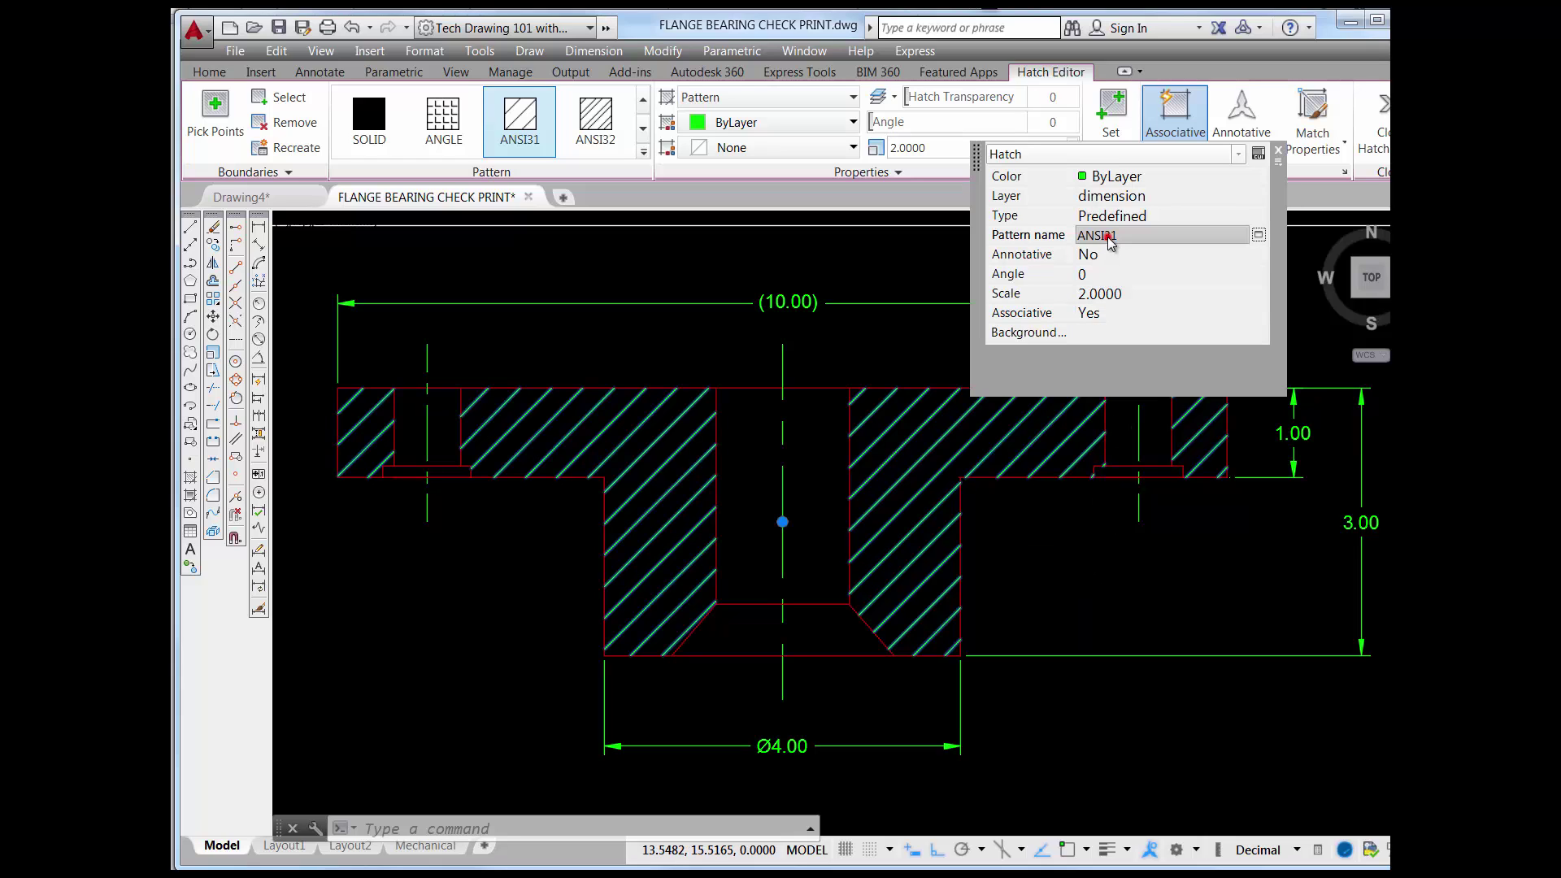
{"action": "left_click", "coordinate": [1255, 236]}
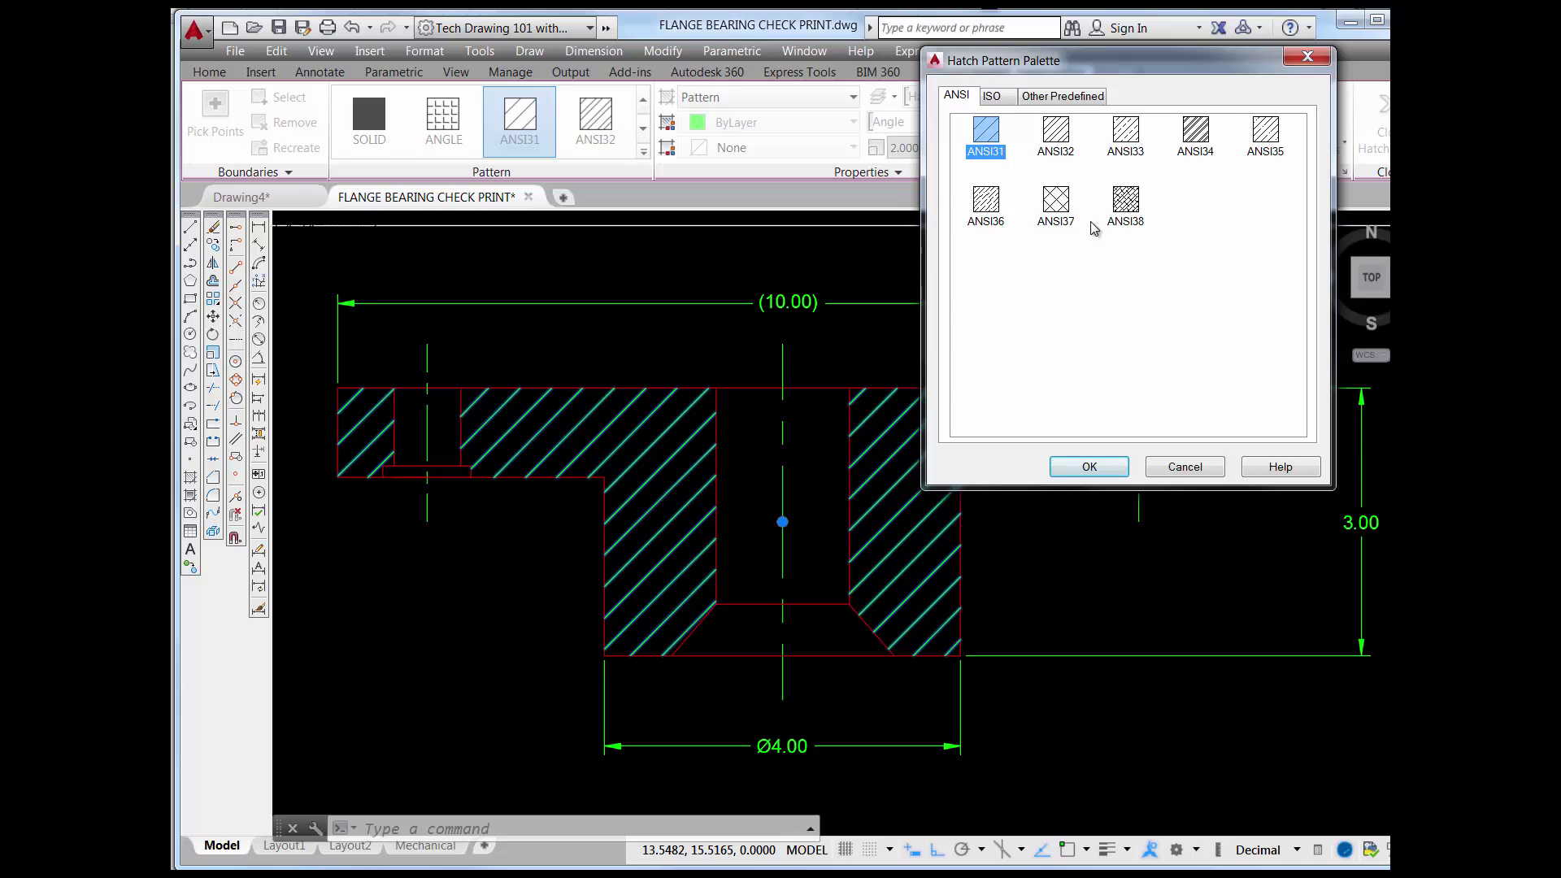
{"action": "left_click", "coordinate": [994, 96]}
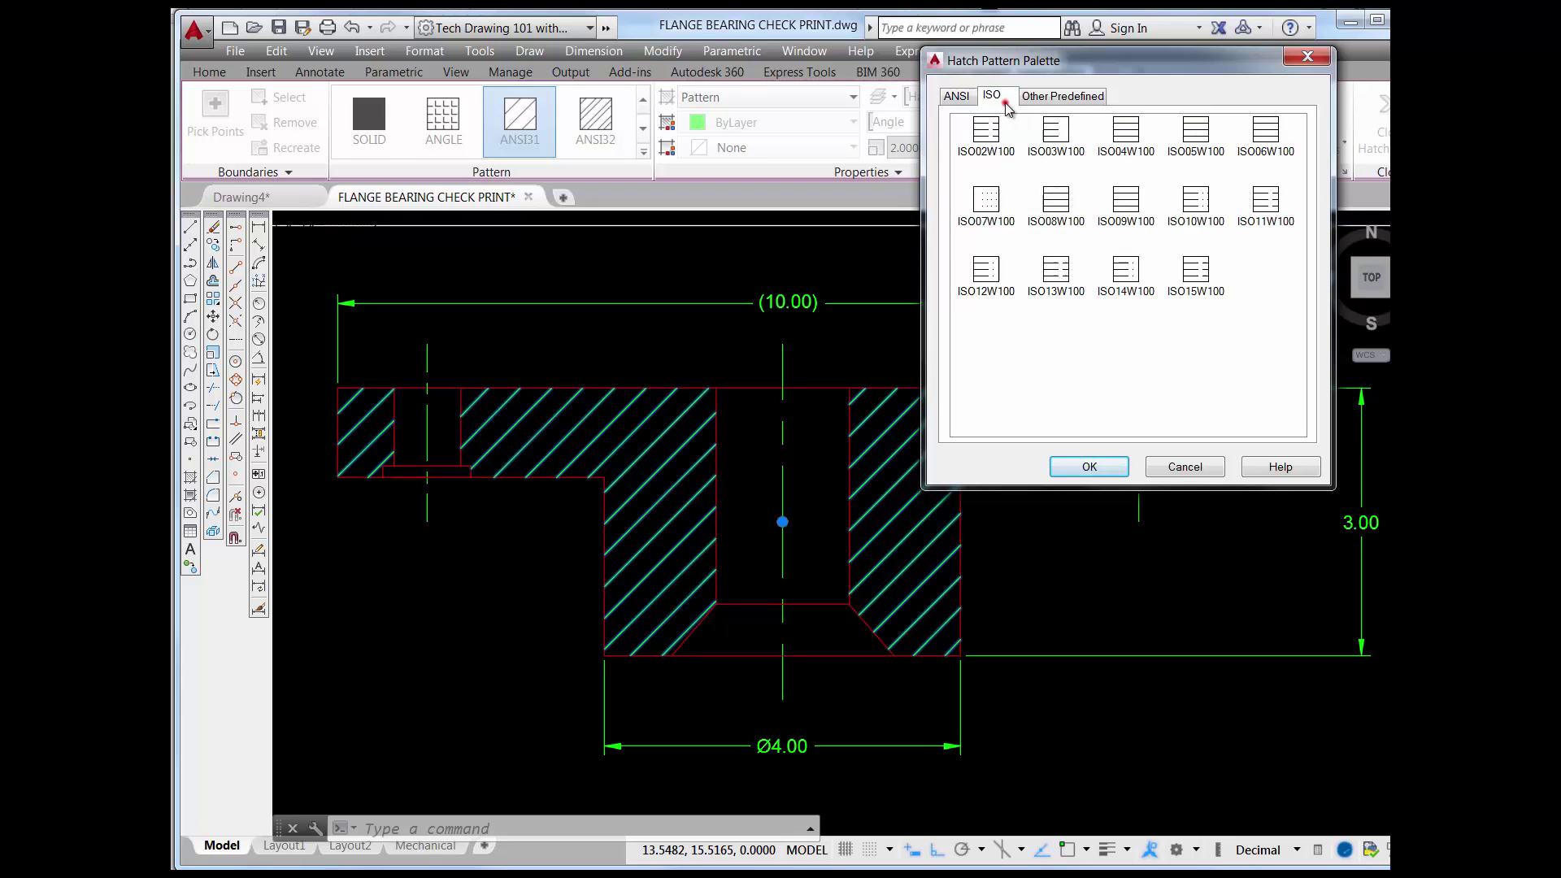
{"action": "left_click", "coordinate": [958, 97]}
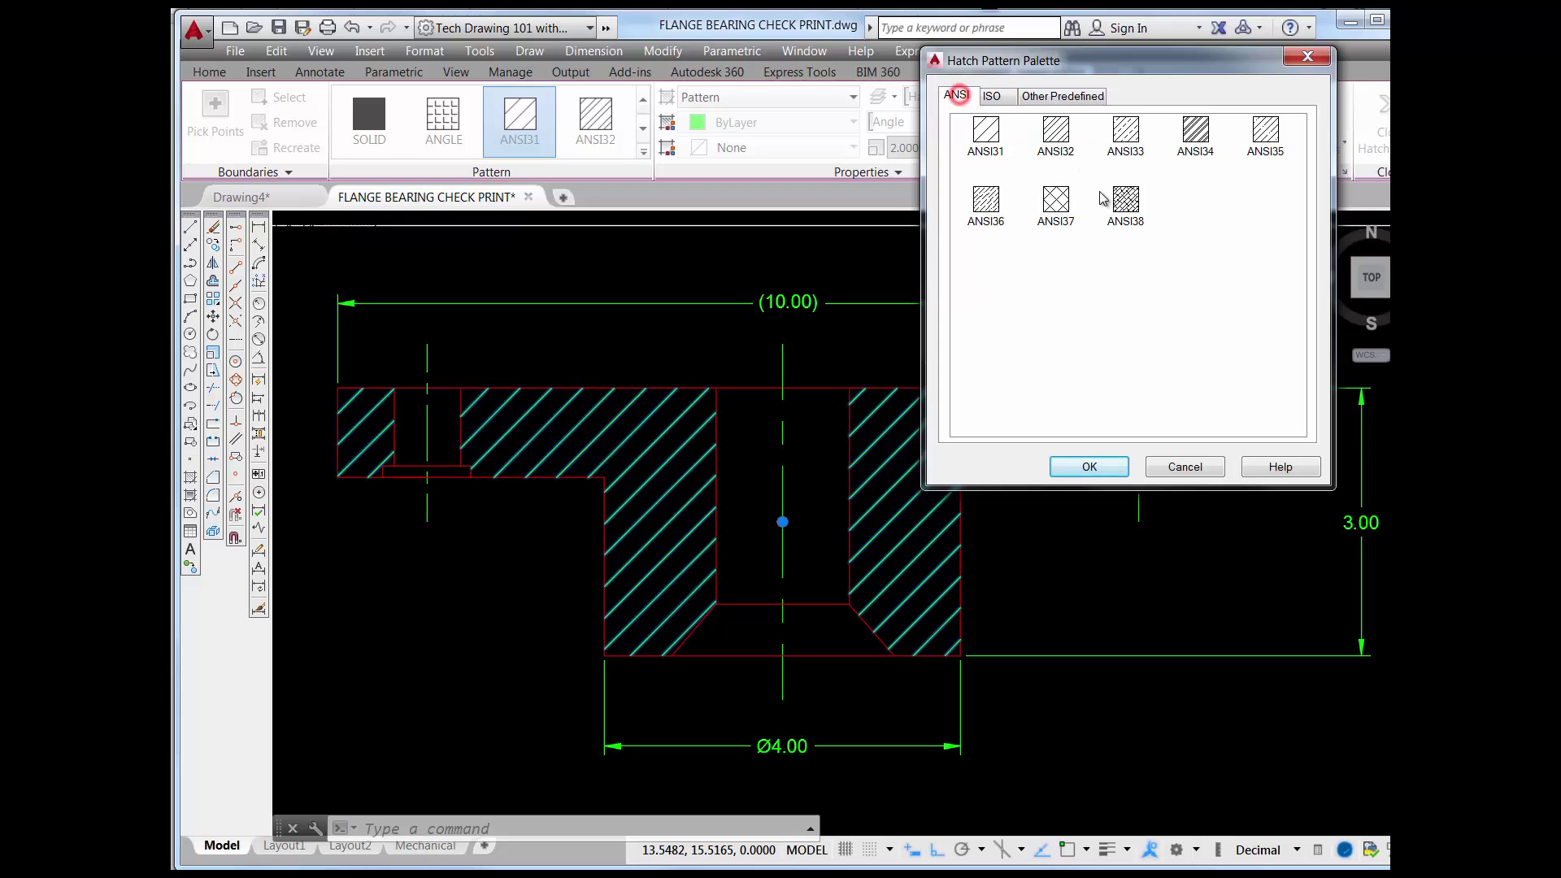
{"action": "left_click", "coordinate": [1305, 59]}
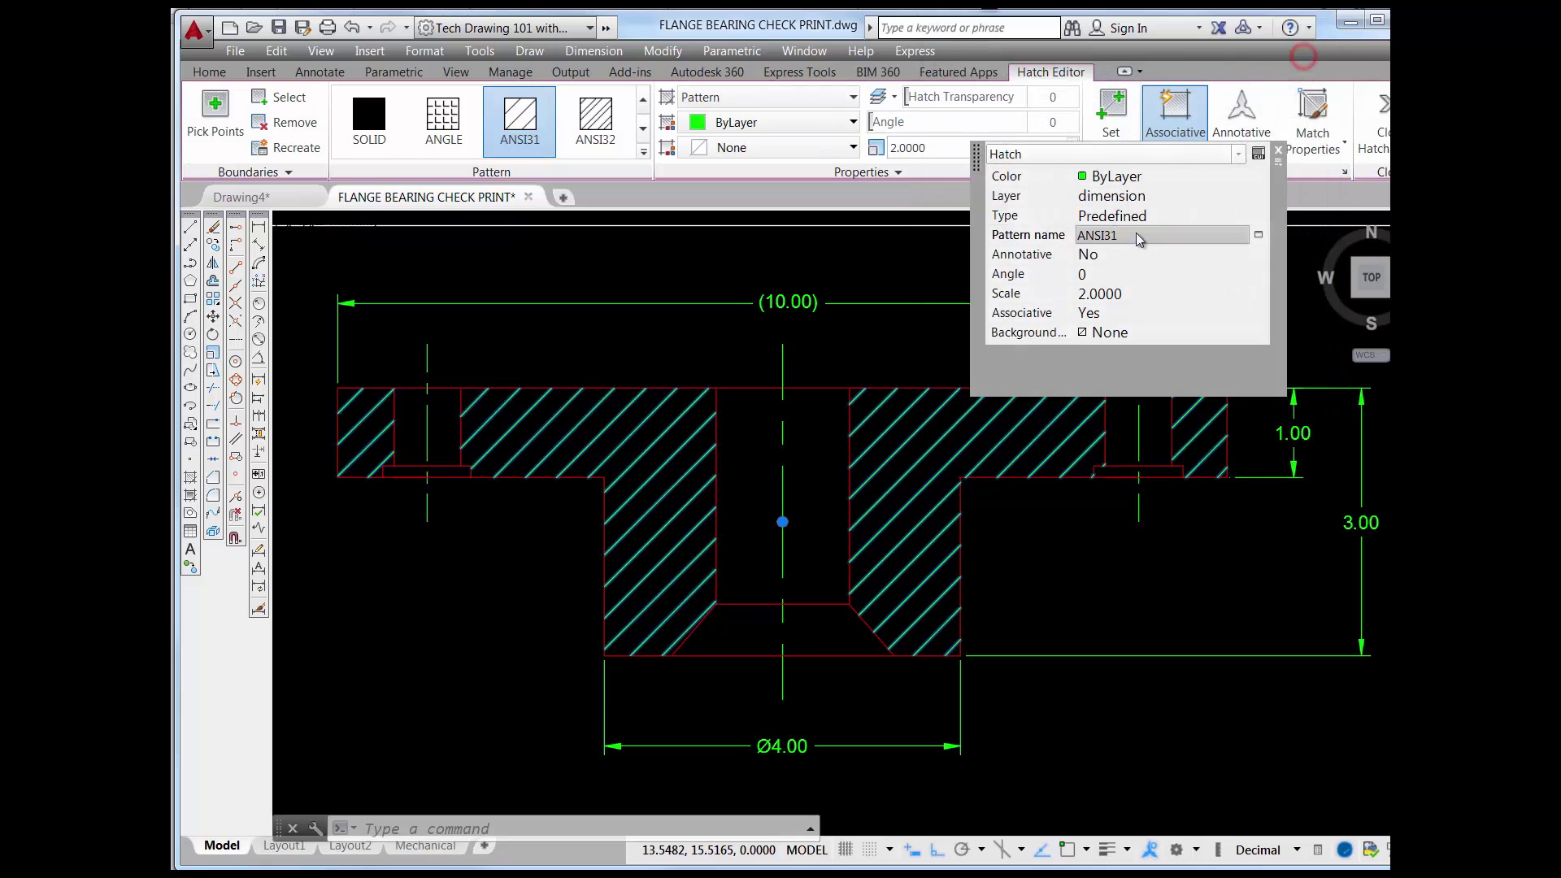
{"action": "left_click", "coordinate": [1279, 152]}
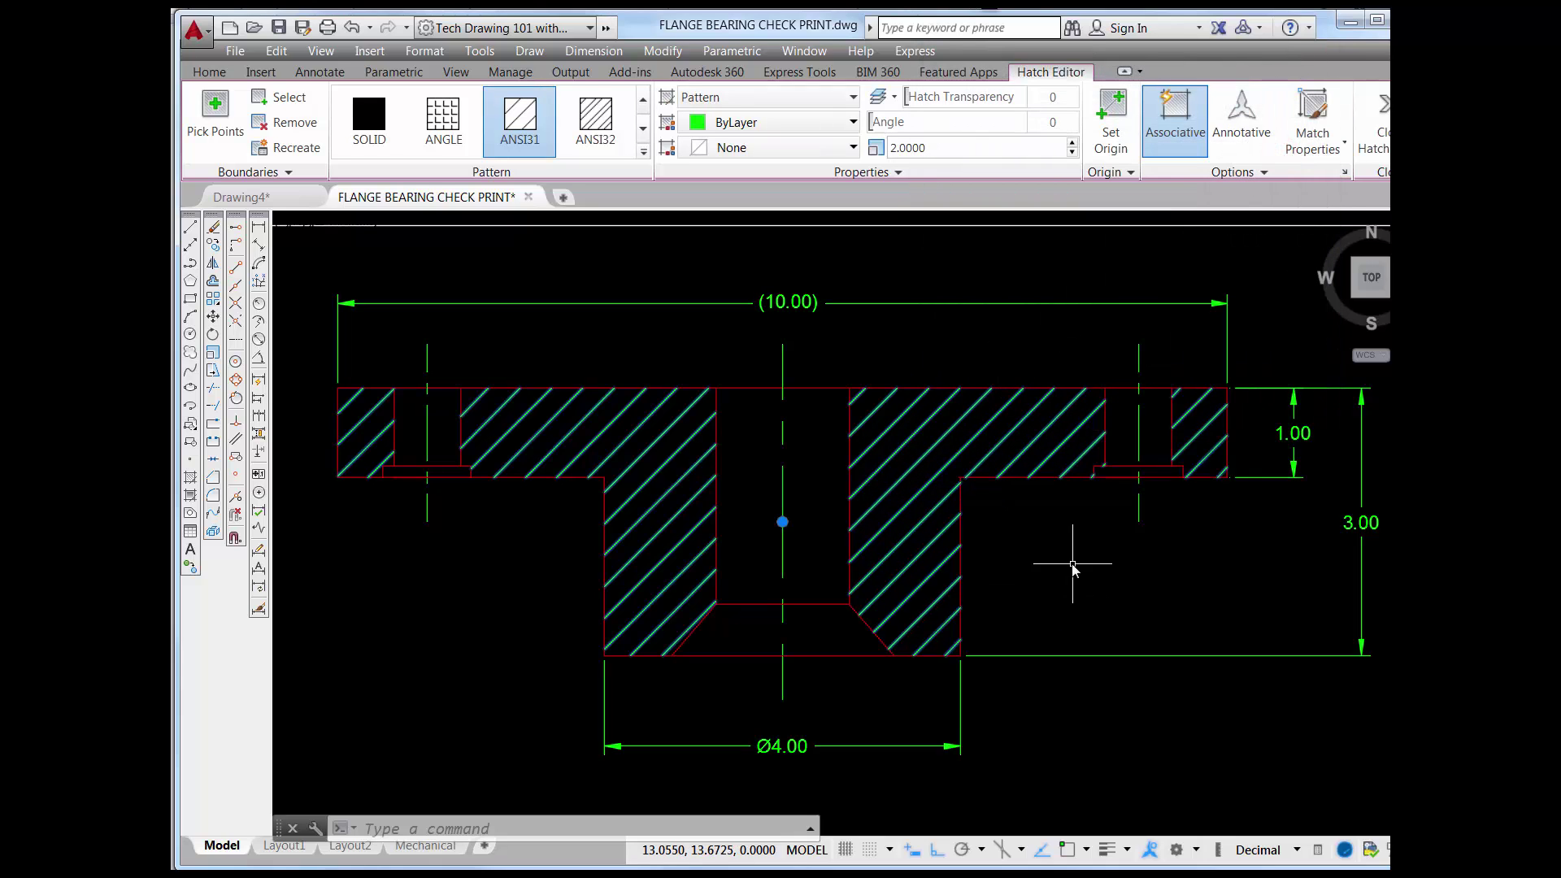
{"action": "key", "text": "Escape"}
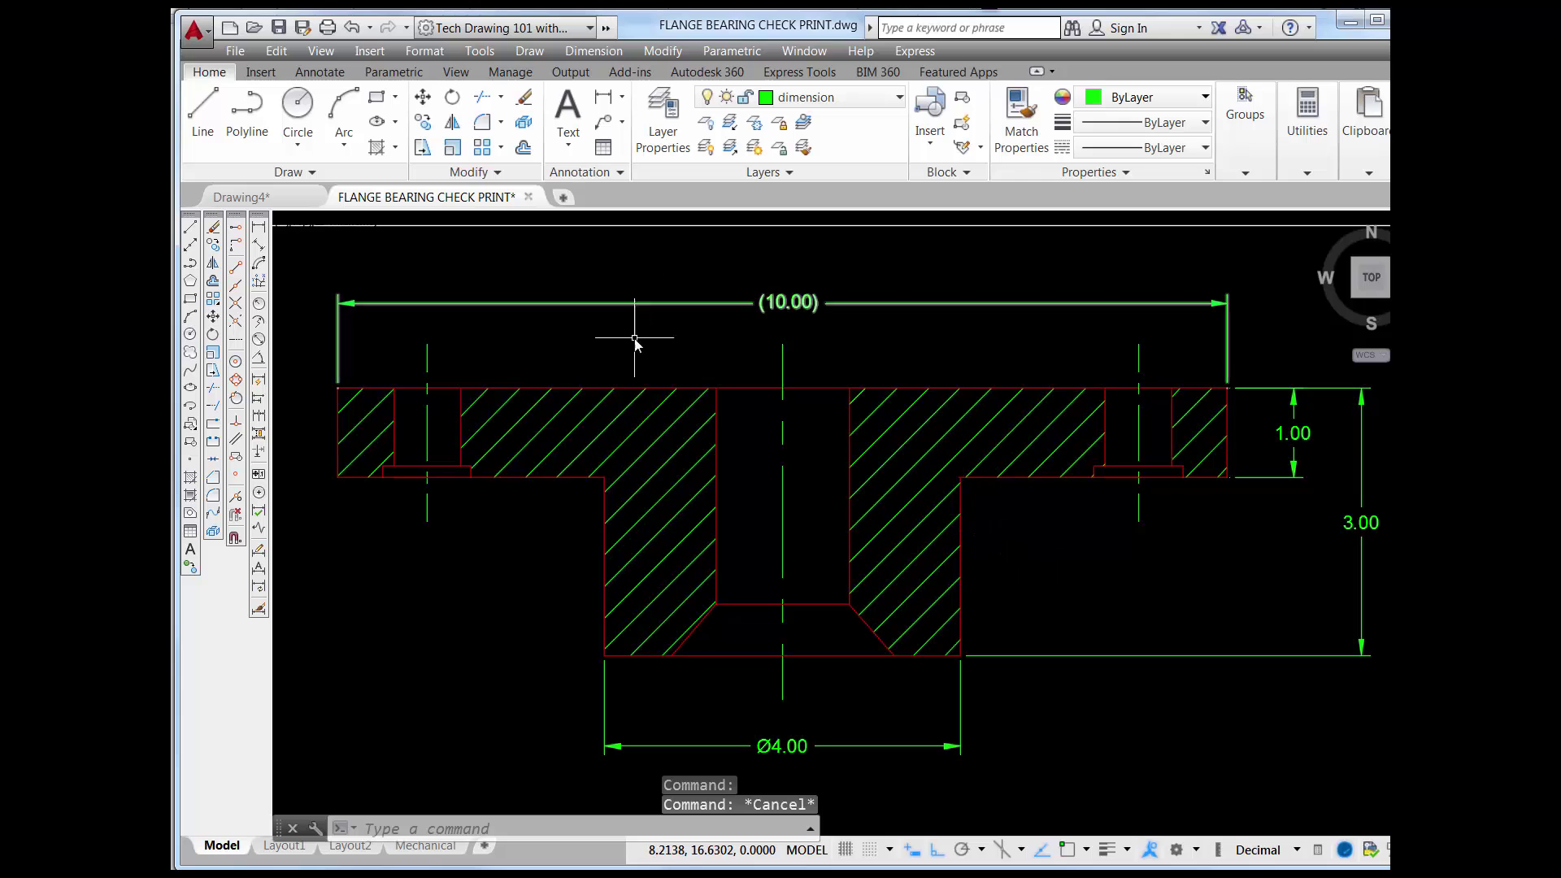
- Review the section hatch's quick properties and the whole flange bearing sheet with its two views
{"action": "left_click", "coordinate": [644, 426]}
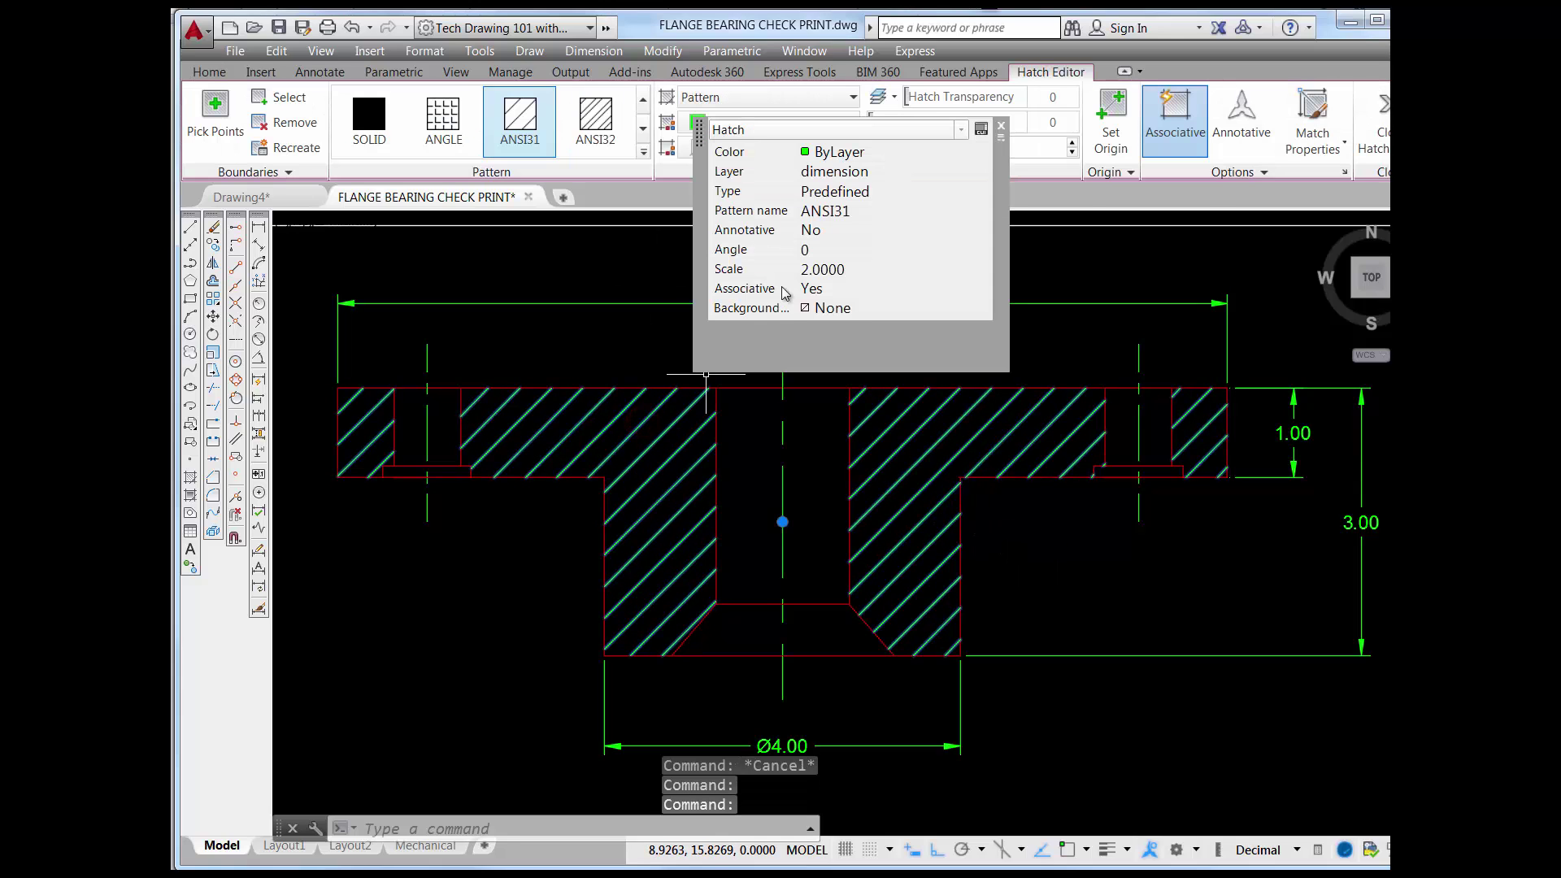
{"action": "left_click", "coordinate": [1001, 128]}
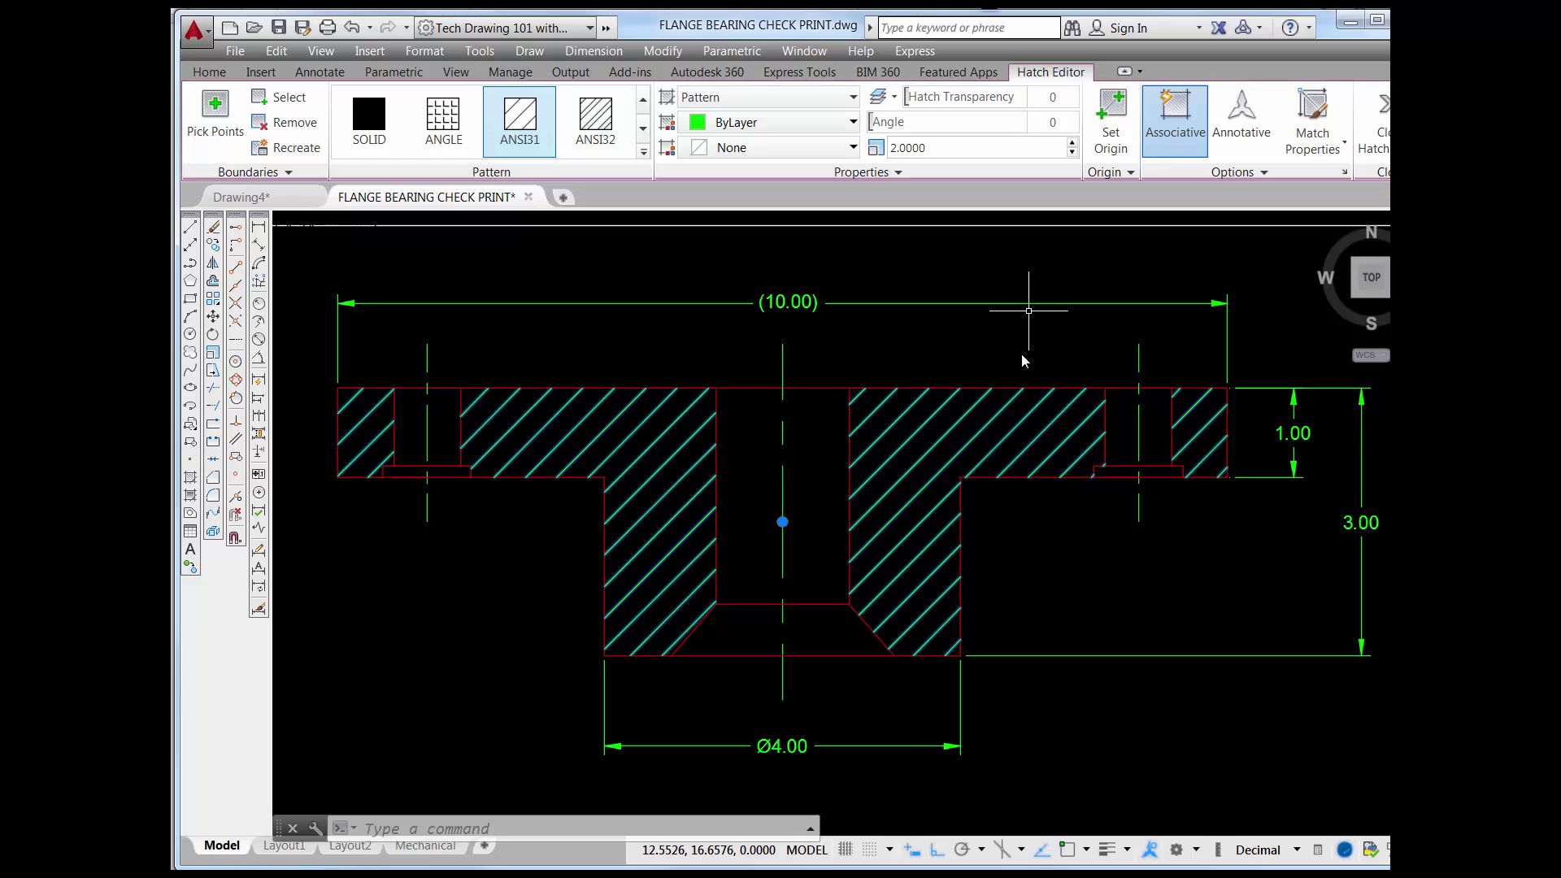
{"action": "key", "text": "Escape"}
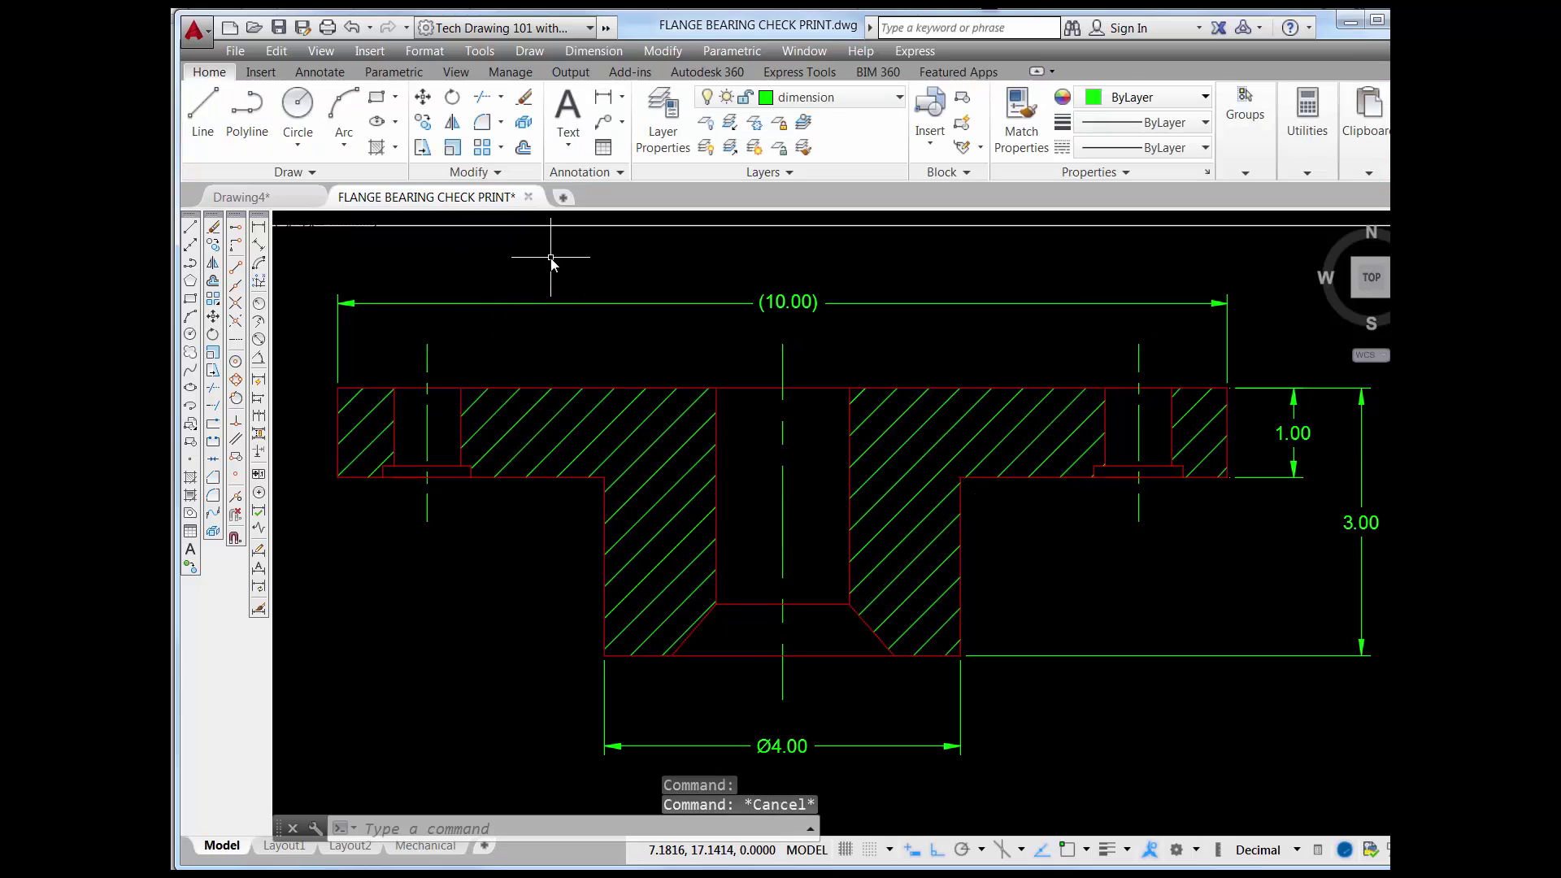
{"action": "scroll", "coordinate": [732, 394], "scroll_direction": "down", "scroll_amount": 2}
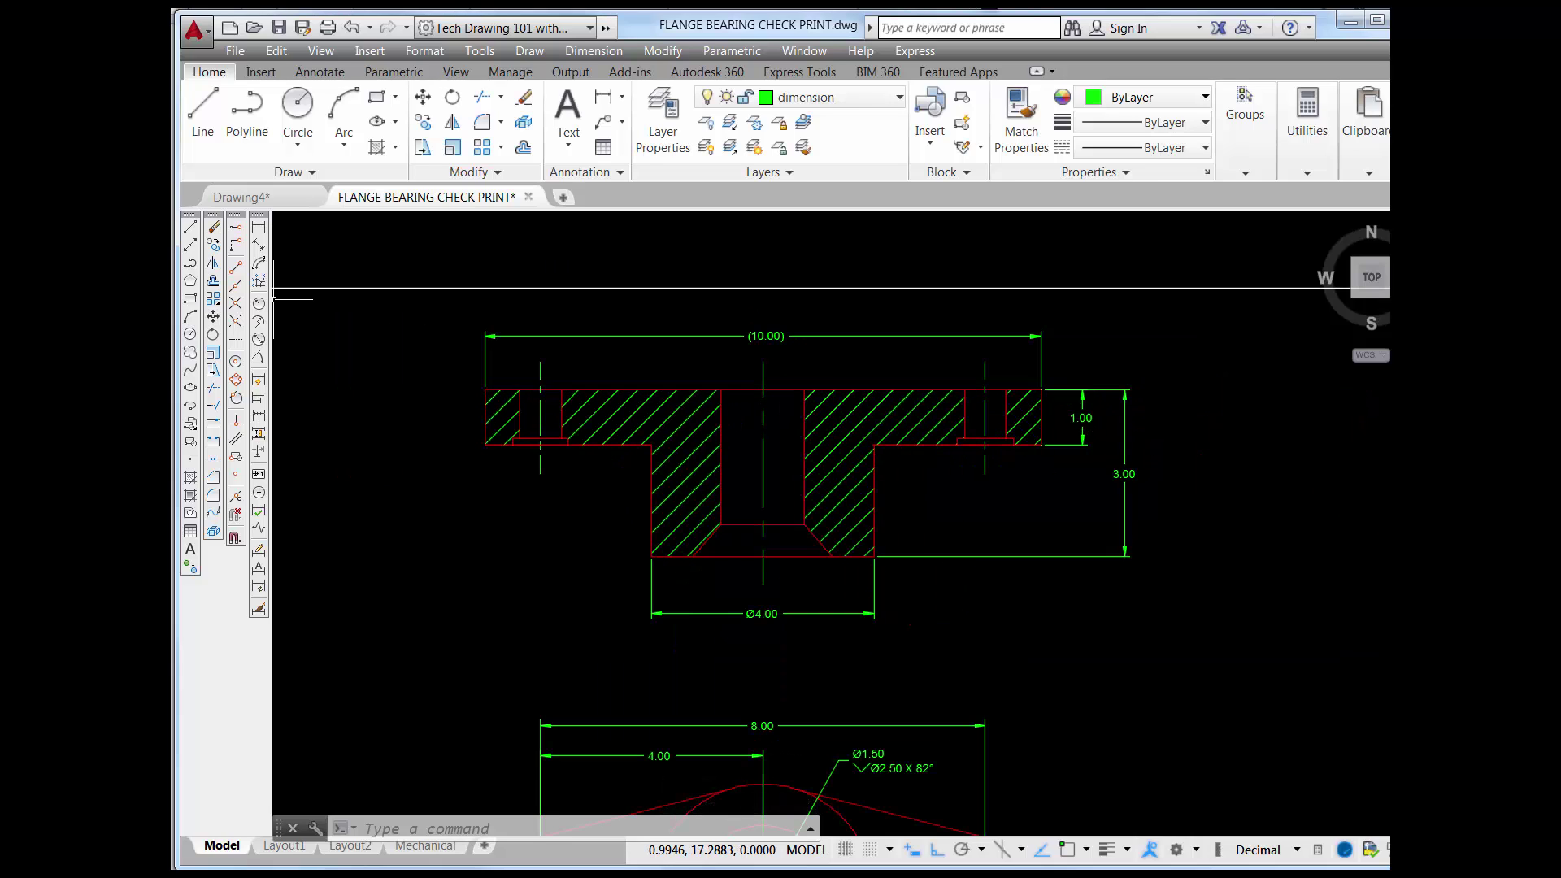
{"action": "scroll", "coordinate": [927, 482], "scroll_direction": "down", "scroll_amount": 2}
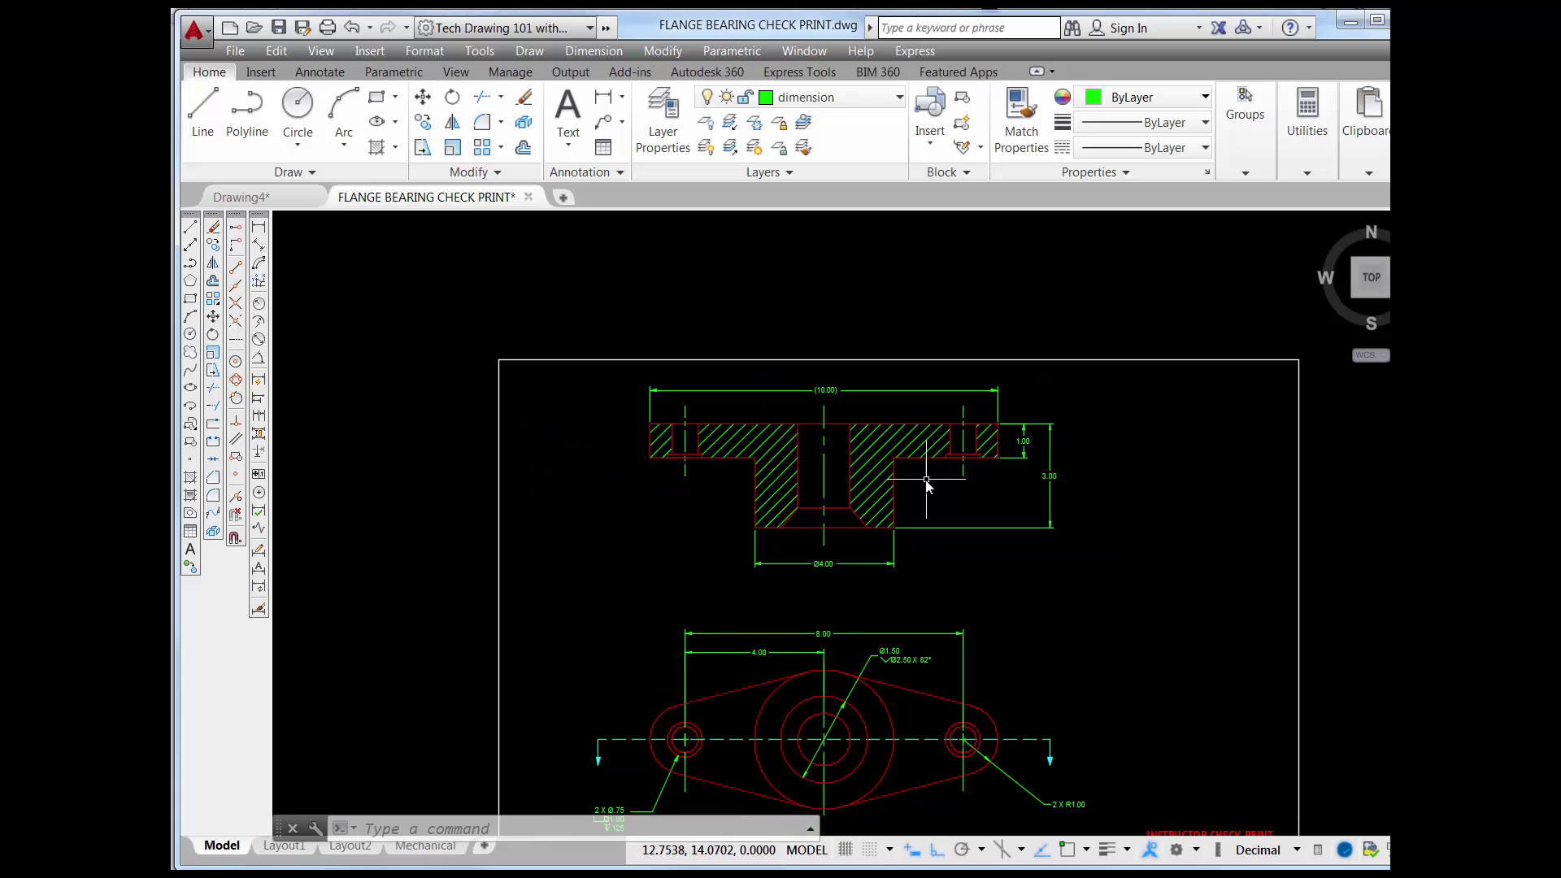
{"action": "mouse_move", "coordinate": [953, 567]}
{"action": "middle_mouse_down"}
{"action": "mouse_move", "coordinate": [895, 338]}
{"action": "mouse_move", "coordinate": [871, 442]}
{"action": "middle_mouse_up"}
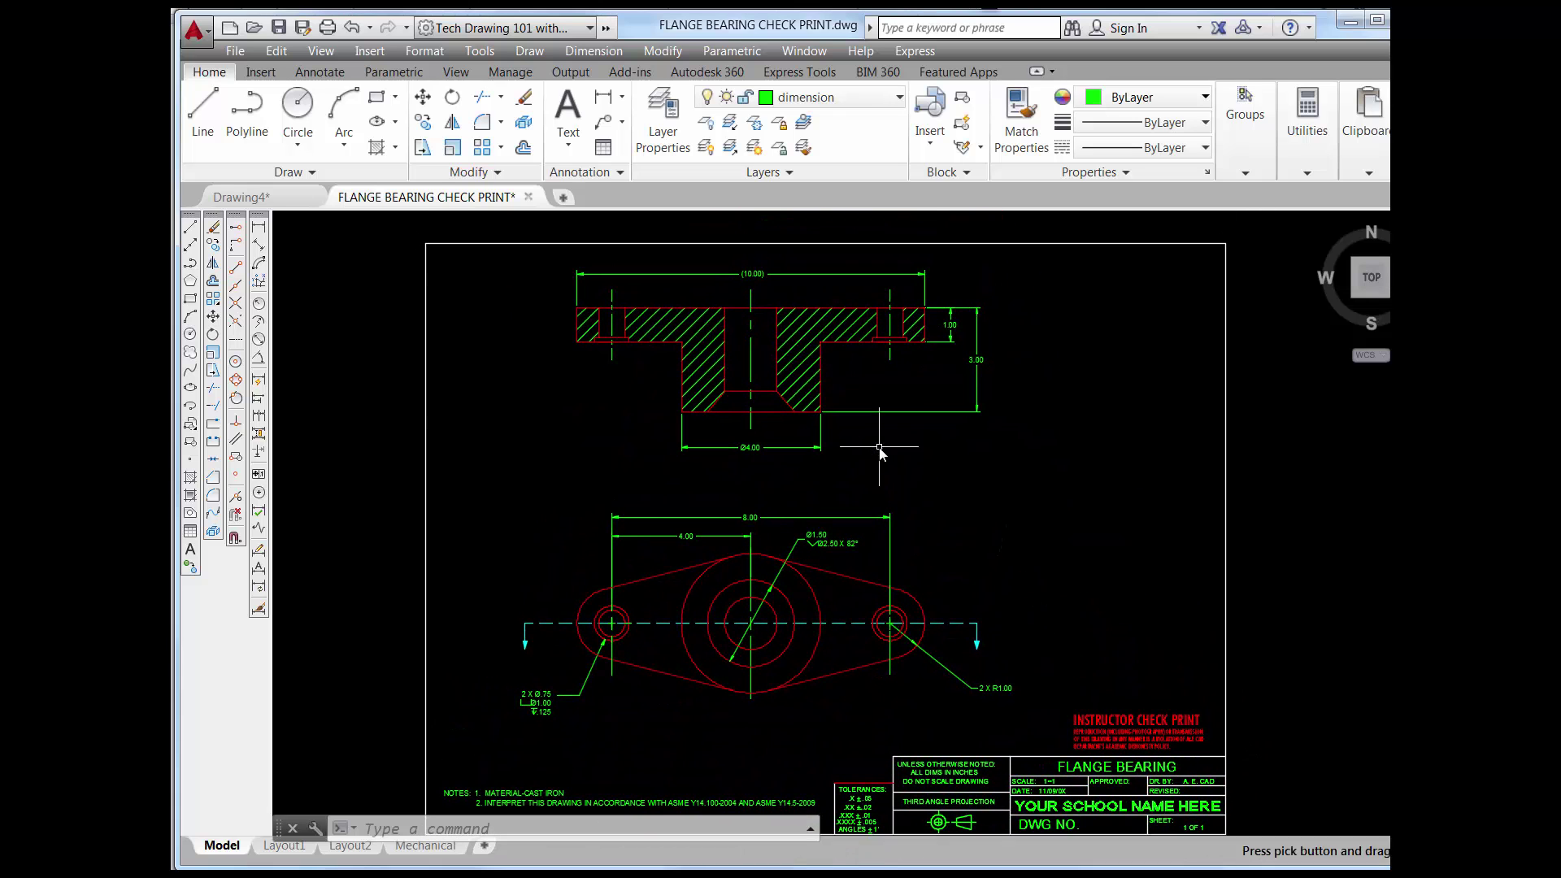